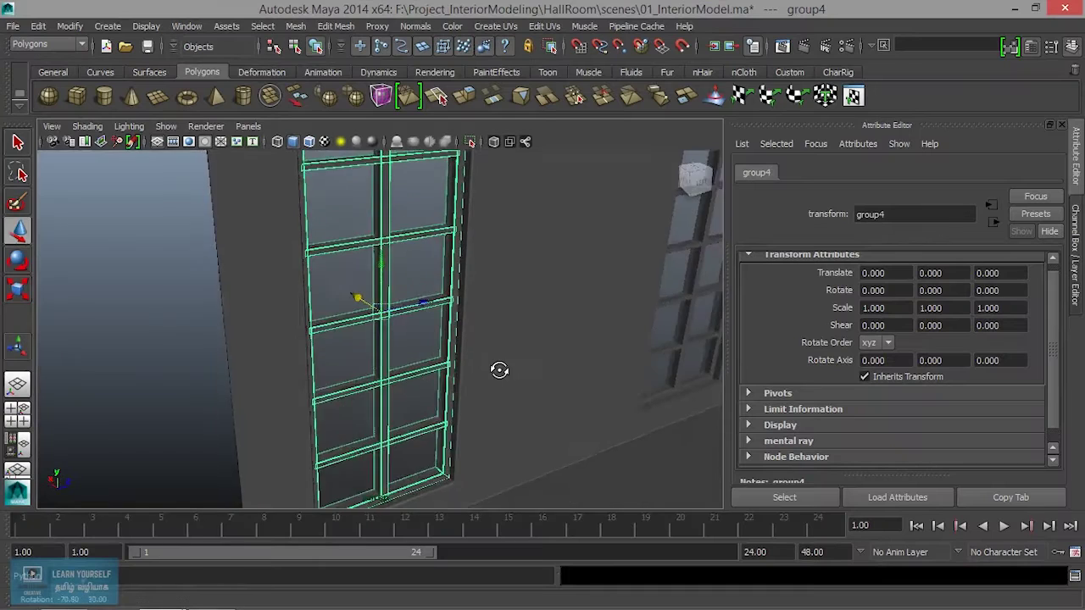
Slide window frame group4 along X to a Translate X of 0.420.
mouse_move(295, 336)
left_mouse_down("alt")
mouse_move(279, 351)
mouse_move(308, 310)
mouse_move(412, 351)
mouse_move(390, 334)
mouse_move(351, 346)
mouse_move(333, 259)
mouse_move(322, 314)
mouse_move(376, 400)
mouse_move(207, 375)
left_mouse_up("alt")
mouse_move(342, 441)
left_mouse_down()
mouse_move(355, 438)
mouse_move(375, 367)
mouse_move(232, 431)
mouse_move(297, 393)
mouse_move(394, 380)
mouse_move(423, 412)
mouse_move(617, 416)
mouse_move(675, 389)
mouse_move(293, 359)
mouse_move(363, 356)
mouse_move(492, 286)
mouse_move(351, 367)
mouse_move(363, 359)
mouse_move(429, 387)
mouse_move(362, 302)
left_mouse_up()
left_click(461, 310)
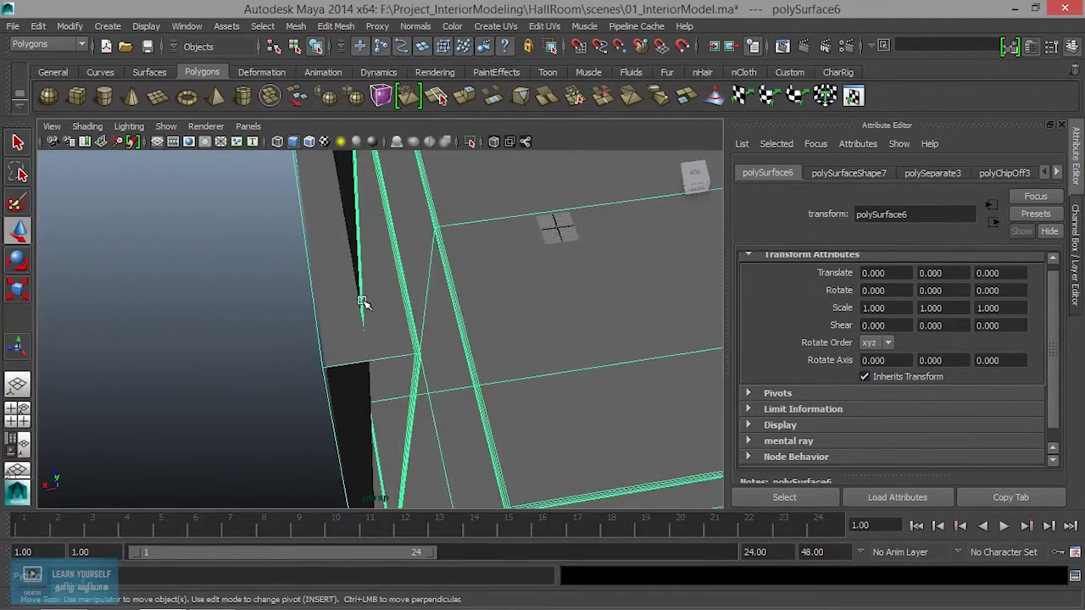
Select the whole window frame group4, starting from its vertical mullion.
left_click(342, 308)
mouse_move(347, 344)
left_mouse_down("alt")
mouse_move(393, 351)
mouse_move(288, 314)
left_mouse_up("alt")
left_click(458, 358)
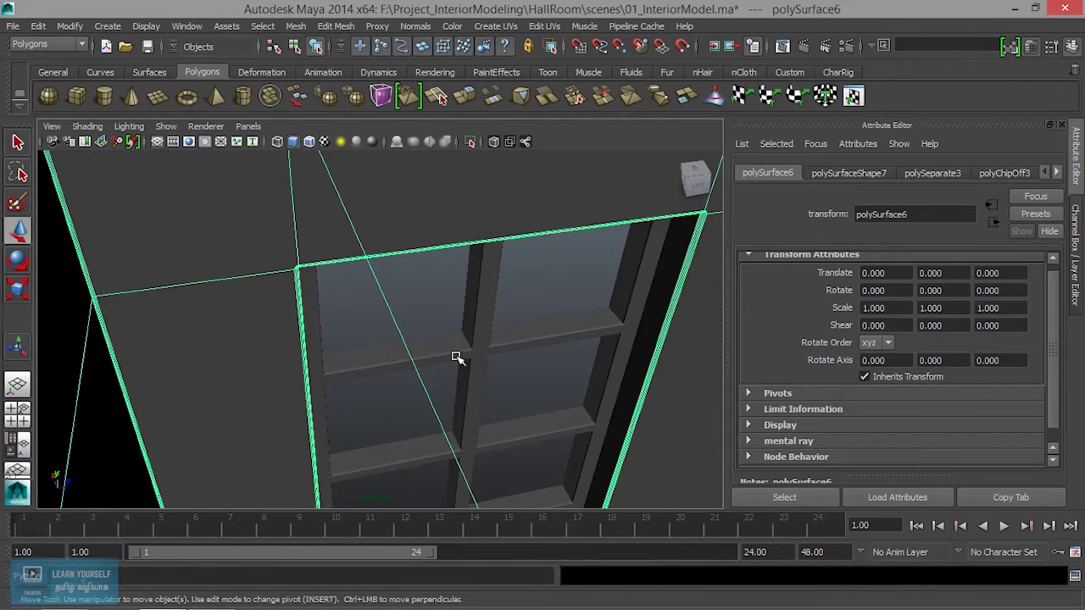
mouse_move(528, 396)
left_mouse_down("alt")
mouse_move(477, 303)
mouse_move(416, 271)
left_mouse_up("alt")
left_click(424, 331)
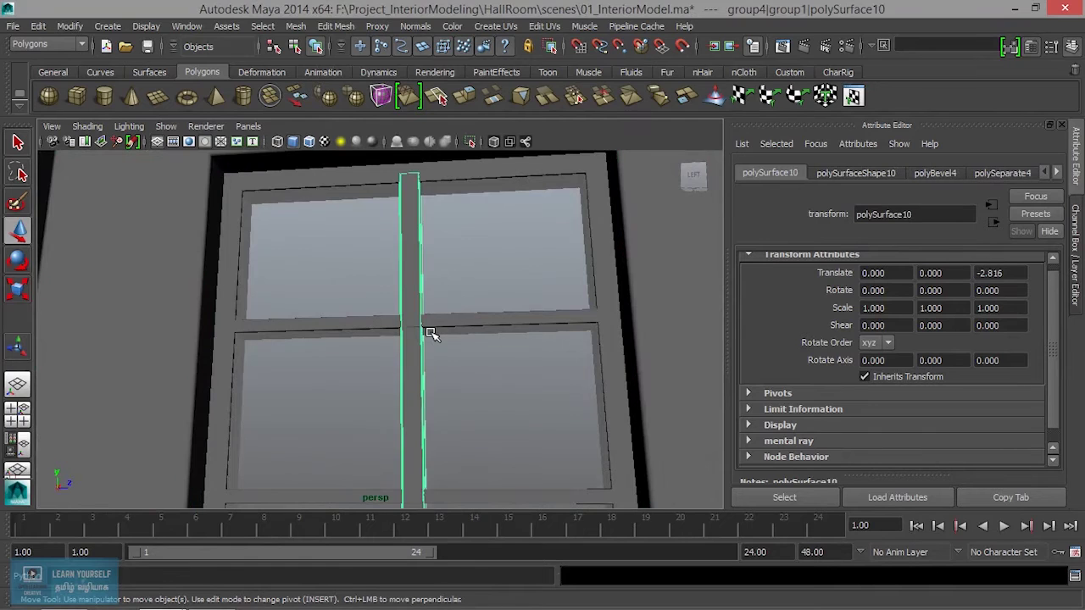
key("Up")
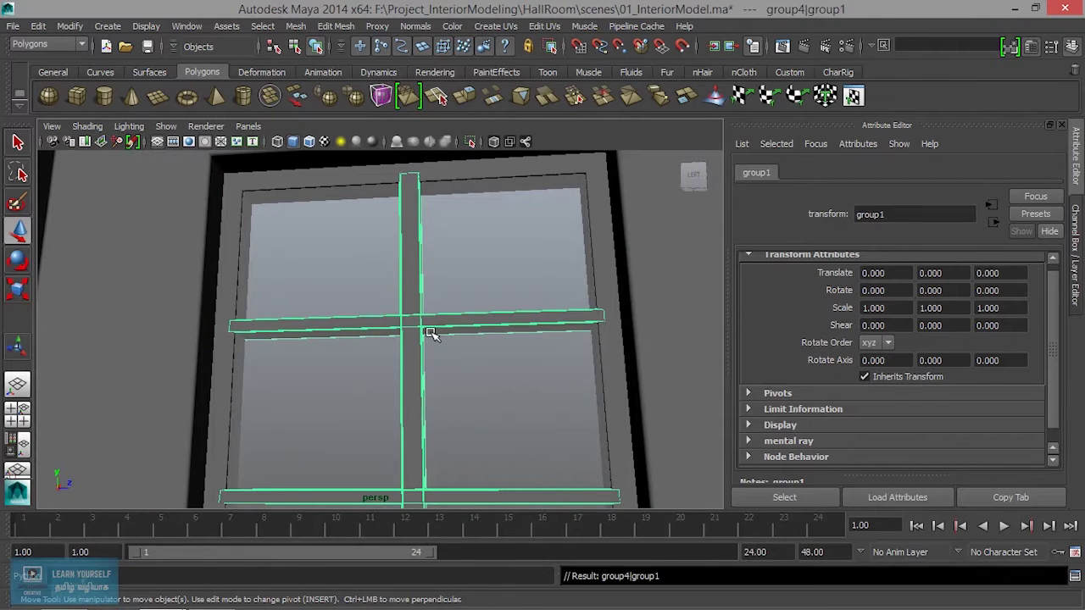
key("Up")
Move group4 further along X until Translate X reads 0.944.
mouse_move(415, 347)
left_mouse_down("alt")
mouse_move(594, 438)
mouse_move(548, 430)
mouse_move(560, 390)
mouse_move(495, 403)
left_mouse_up("alt")
scroll(458, 388, "down", 3)
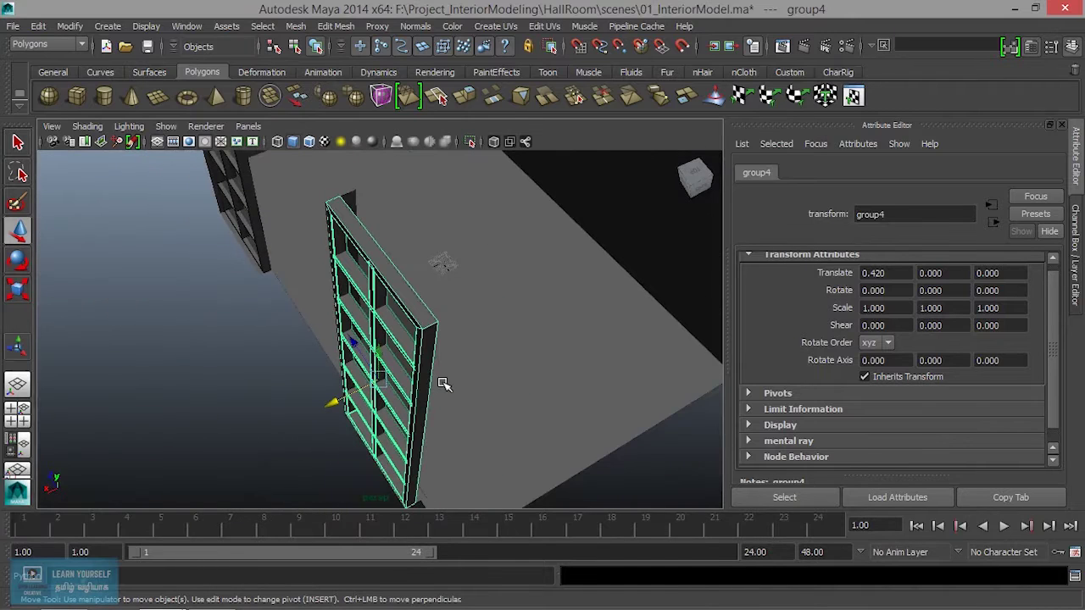
mouse_move(331, 406)
left_mouse_down()
mouse_move(399, 412)
mouse_move(376, 412)
left_mouse_up()
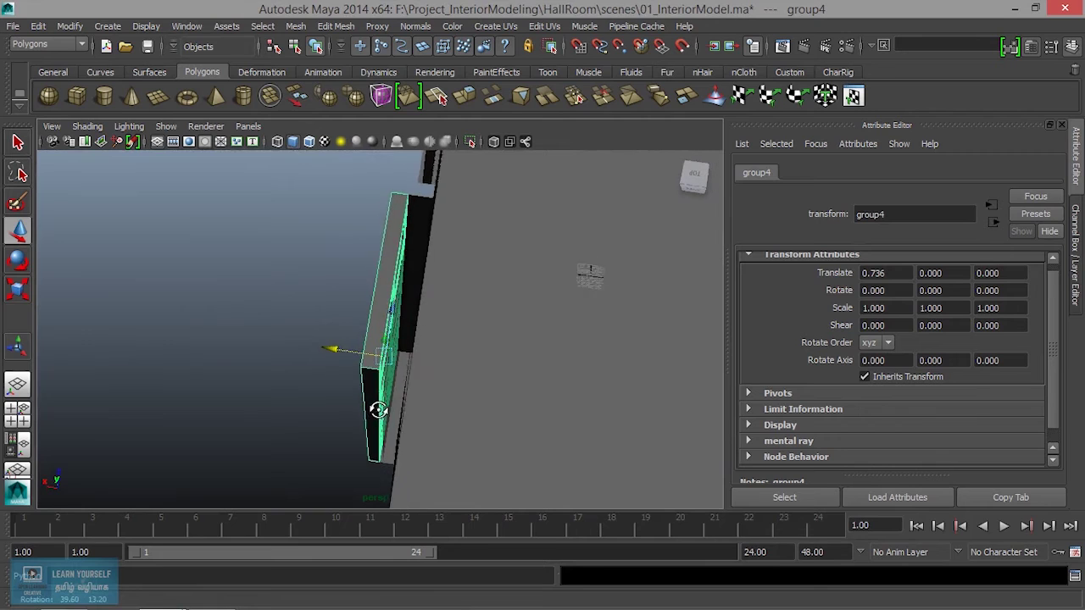
left_click(506, 373)
left_click_drag(447, 387, 435, 387, "alt")
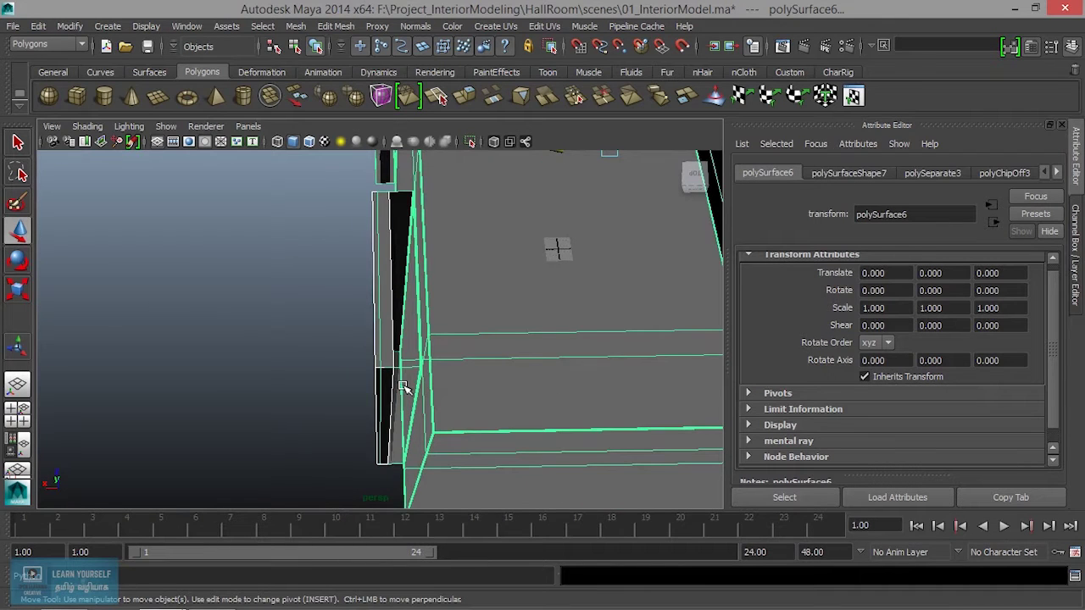
key("ctrl+z")
left_click_drag(327, 358, 325, 357)
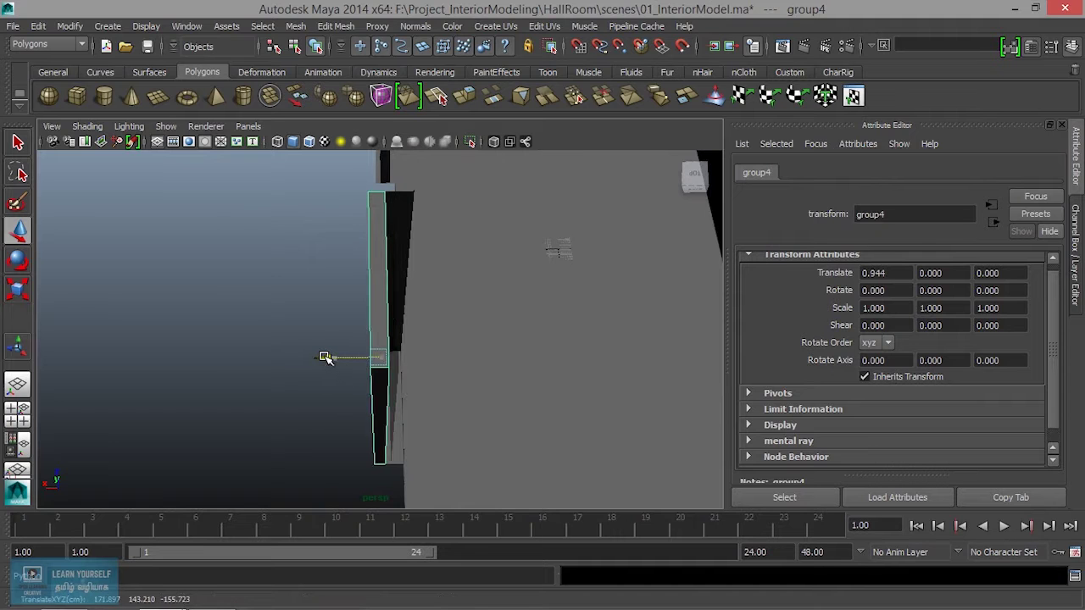
mouse_move(491, 345)
left_mouse_down("alt")
mouse_move(322, 283)
mouse_move(260, 242)
mouse_move(310, 298)
mouse_move(302, 260)
left_mouse_up("alt")
mouse_move(304, 205)
left_mouse_down("alt")
mouse_move(325, 353)
mouse_move(473, 362)
mouse_move(390, 334)
mouse_move(359, 373)
mouse_move(404, 431)
mouse_move(271, 389)
mouse_move(472, 404)
mouse_move(675, 265)
left_mouse_up("alt")
scroll(339, 347, "up", 5)
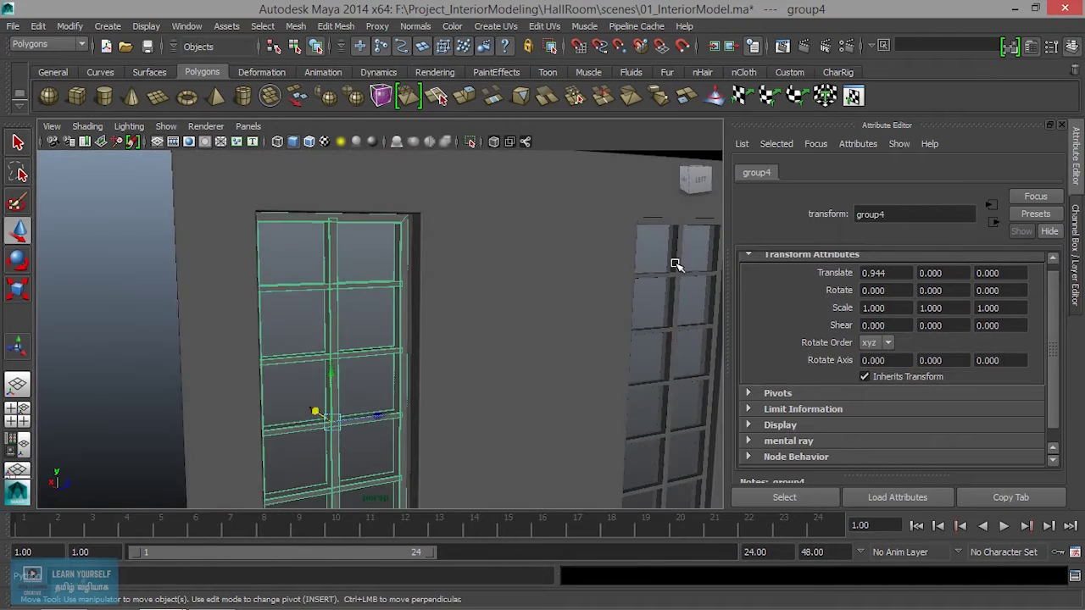
Select the right window's mullion grid group1 and delete it.
middle_click_drag(626, 359, 458, 341, "alt")
mouse_move(457, 340)
left_mouse_down("alt")
mouse_move(571, 339)
mouse_move(581, 322)
mouse_move(475, 274)
mouse_move(503, 297)
left_mouse_up("alt")
left_click(502, 297)
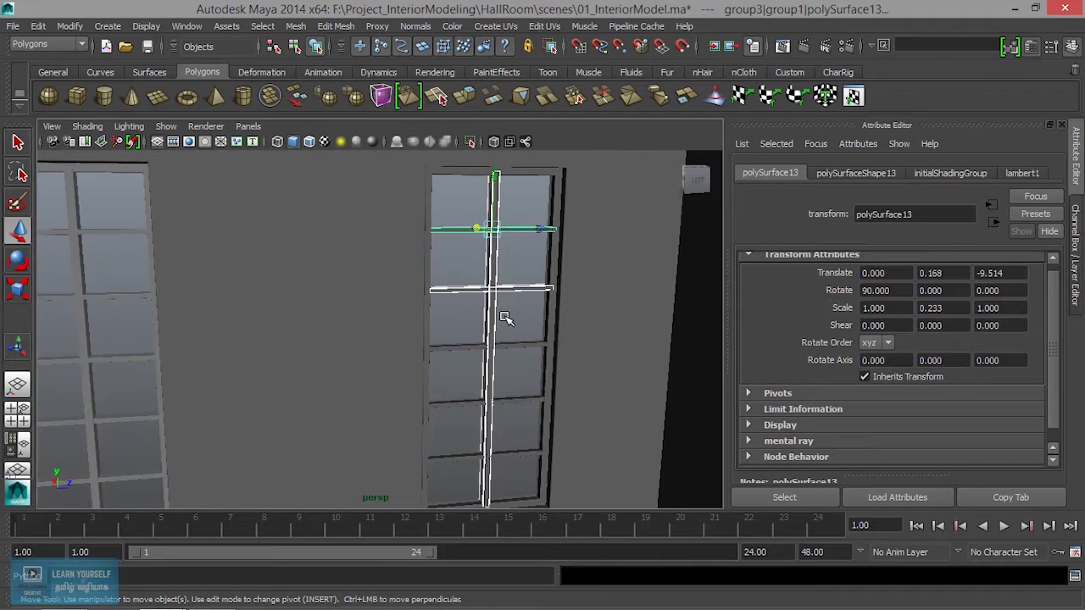
scroll(501, 339, "up", 3)
key("Up")
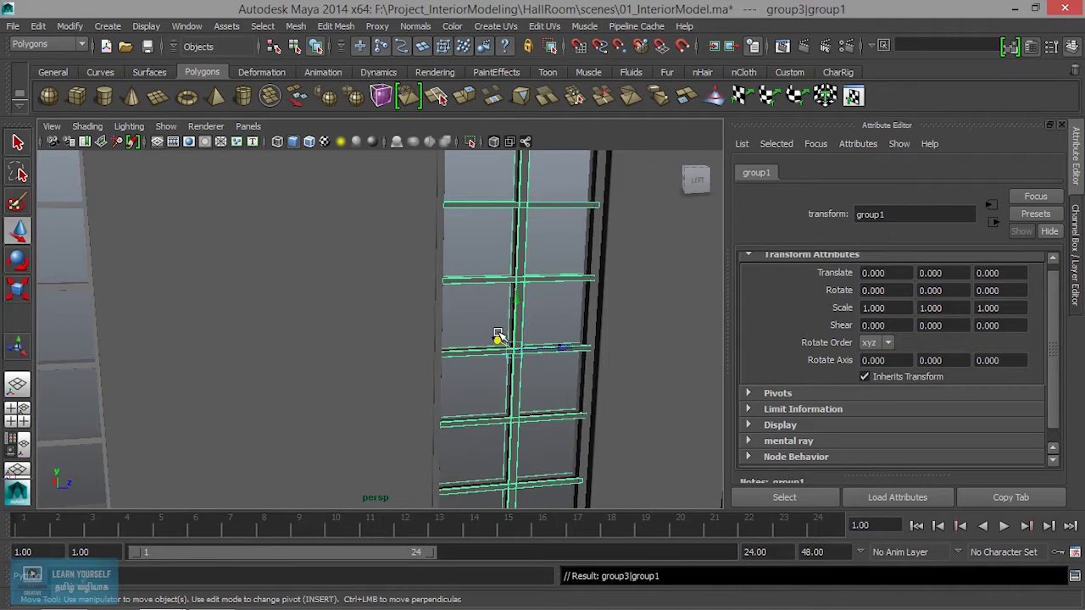
key("Delete")
Check the emptied window opening in wireframe, then return to shaded display.
left_click(505, 284)
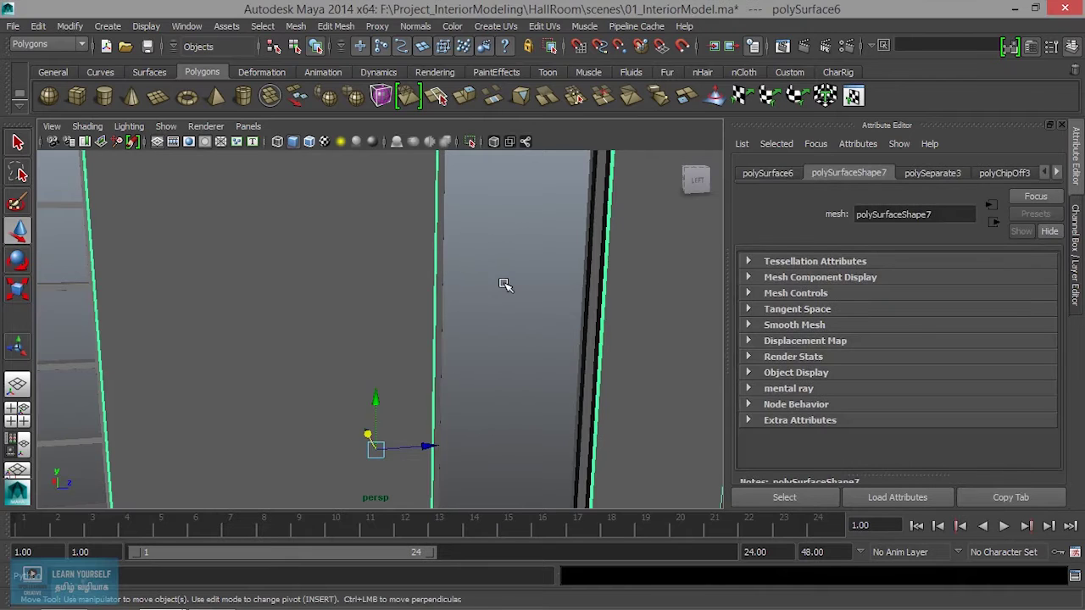
mouse_move(504, 285)
left_mouse_down("alt")
mouse_move(521, 358)
mouse_move(254, 382)
left_mouse_up("alt")
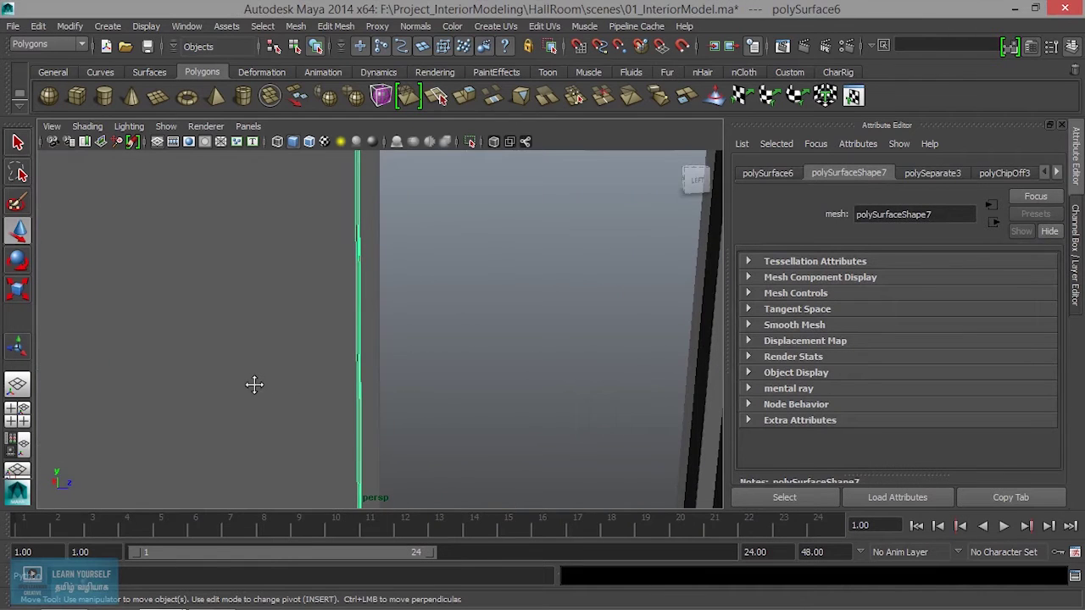
key("4")
mouse_move(506, 399)
right_mouse_down("alt")
mouse_move(500, 359)
mouse_move(443, 408)
right_mouse_up("alt")
left_click(499, 364)
key("5")
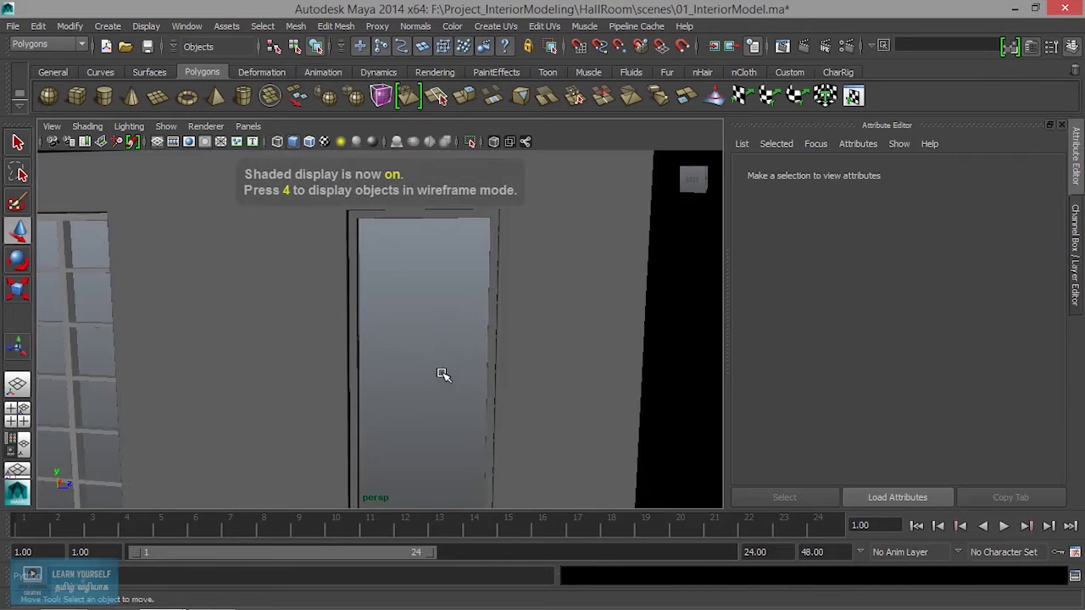
mouse_move(441, 373)
left_mouse_down("alt")
mouse_move(411, 384)
mouse_move(234, 370)
mouse_move(412, 390)
left_mouse_up("alt")
left_click(410, 389)
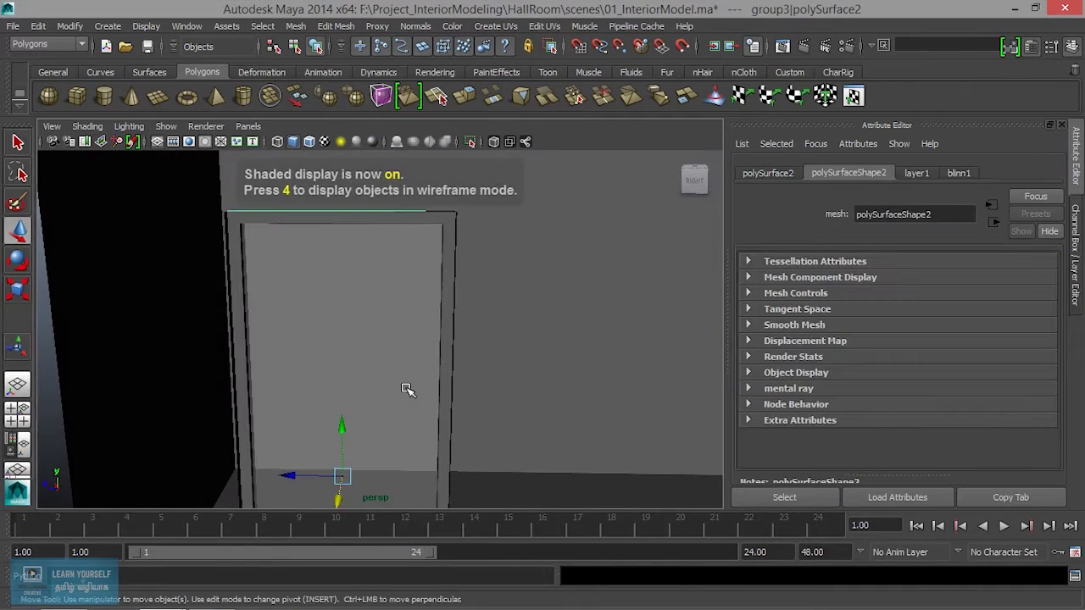
left_click(402, 387)
Inspect the door and window panes up close, then create a polygon cylinder.
mouse_move(401, 385)
left_mouse_down("alt")
mouse_move(695, 389)
mouse_move(292, 421)
mouse_move(509, 373)
mouse_move(441, 361)
mouse_move(311, 307)
mouse_move(258, 309)
left_mouse_up("alt")
mouse_move(412, 364)
left_mouse_down("alt")
mouse_move(466, 387)
mouse_move(266, 376)
mouse_move(344, 407)
left_mouse_up("alt")
left_click(347, 409)
scroll(352, 408, "up", 3)
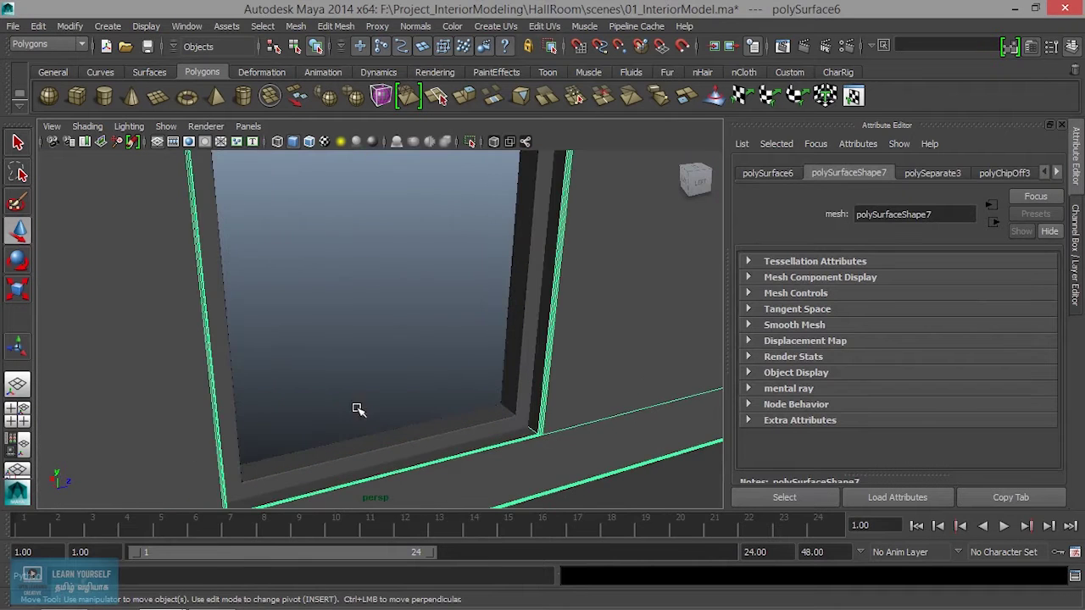
left_click(399, 441)
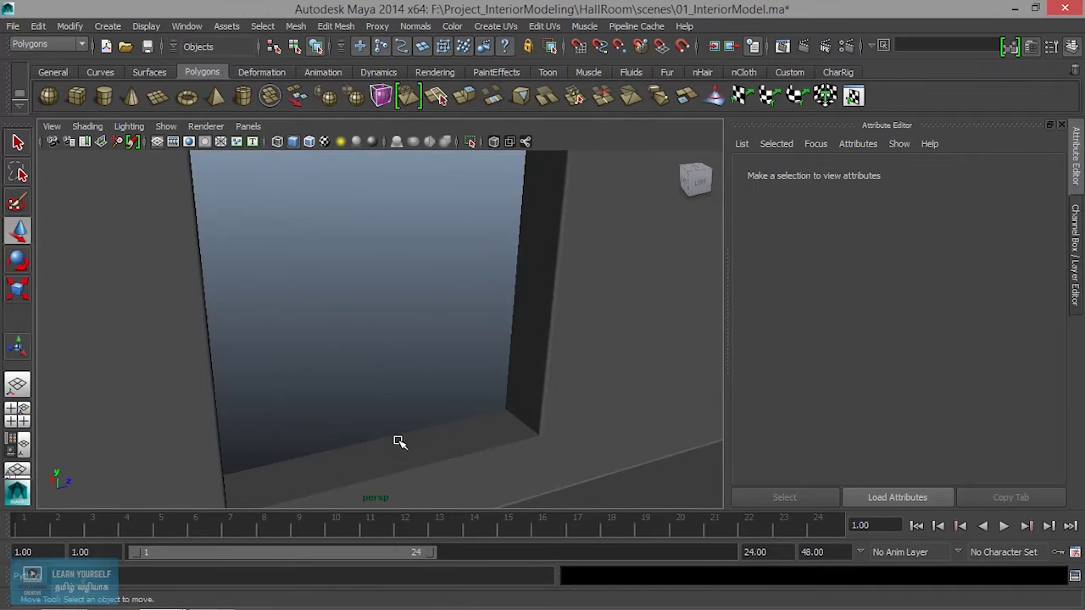
scroll(395, 441, "down", 3)
mouse_move(395, 441)
left_mouse_down("alt")
mouse_move(446, 393)
mouse_move(598, 430)
mouse_move(489, 407)
left_mouse_up("alt")
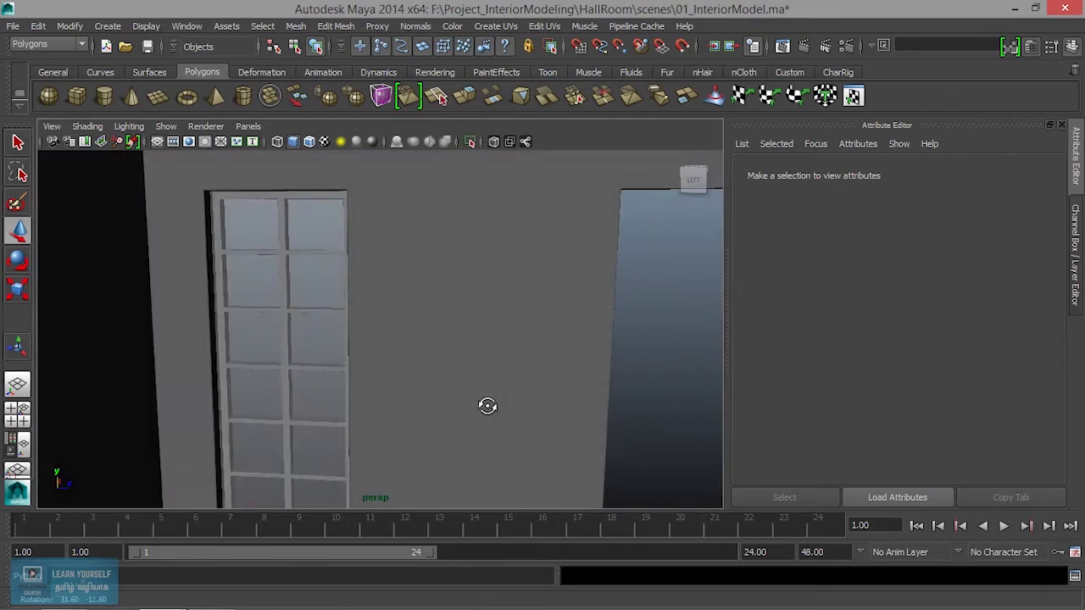
middle_click_drag(489, 407, 647, 407, "alt")
scroll(516, 395, "up", 3)
mouse_move(516, 395)
middle_mouse_down("alt")
mouse_move(314, 400)
mouse_move(257, 423)
middle_mouse_up("alt")
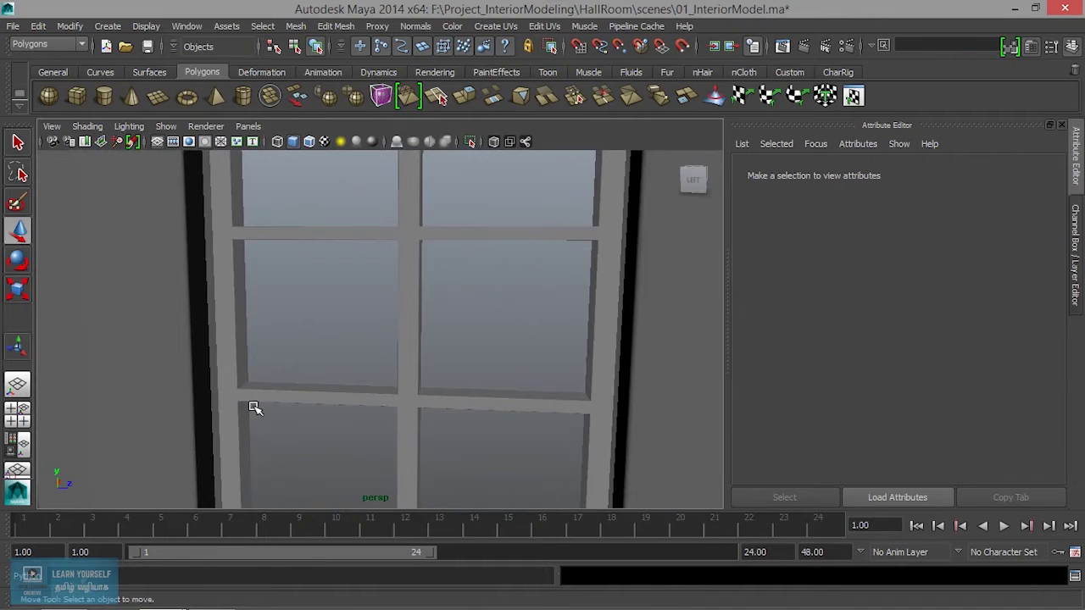
left_click(103, 96)
mouse_move(184, 234)
left_mouse_down("alt")
mouse_move(295, 274)
mouse_move(299, 378)
mouse_move(435, 415)
mouse_move(392, 355)
mouse_move(436, 257)
left_mouse_up("alt")
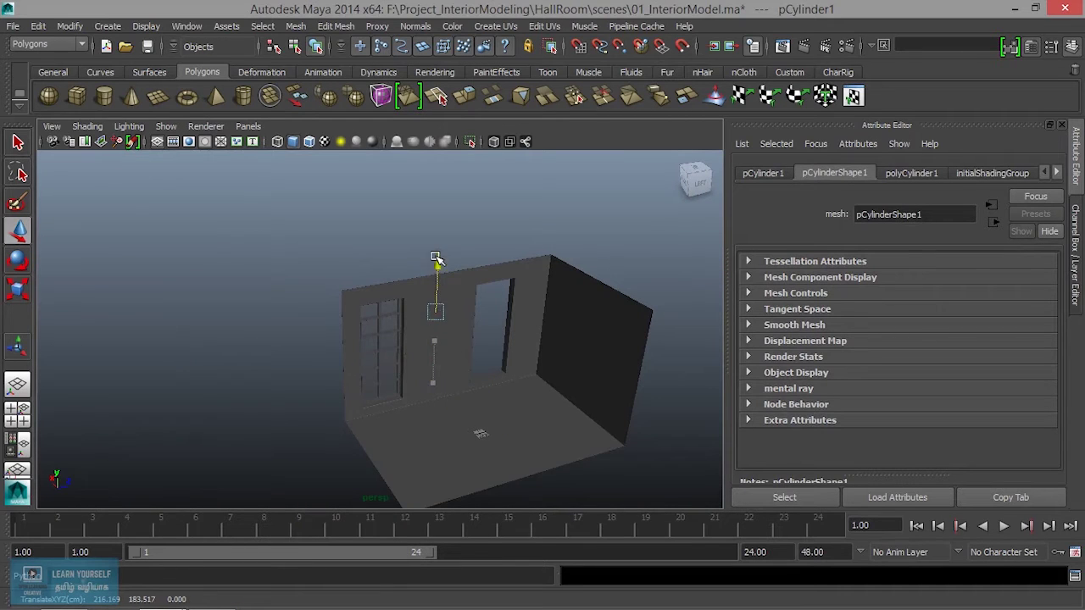
Move the cylinder toward the window wall and up to the window's top corner.
mouse_move(477, 295)
left_mouse_down()
mouse_move(398, 300)
mouse_move(382, 331)
mouse_move(383, 369)
mouse_move(424, 363)
left_mouse_up()
scroll(402, 300, "up", 5)
key("f")
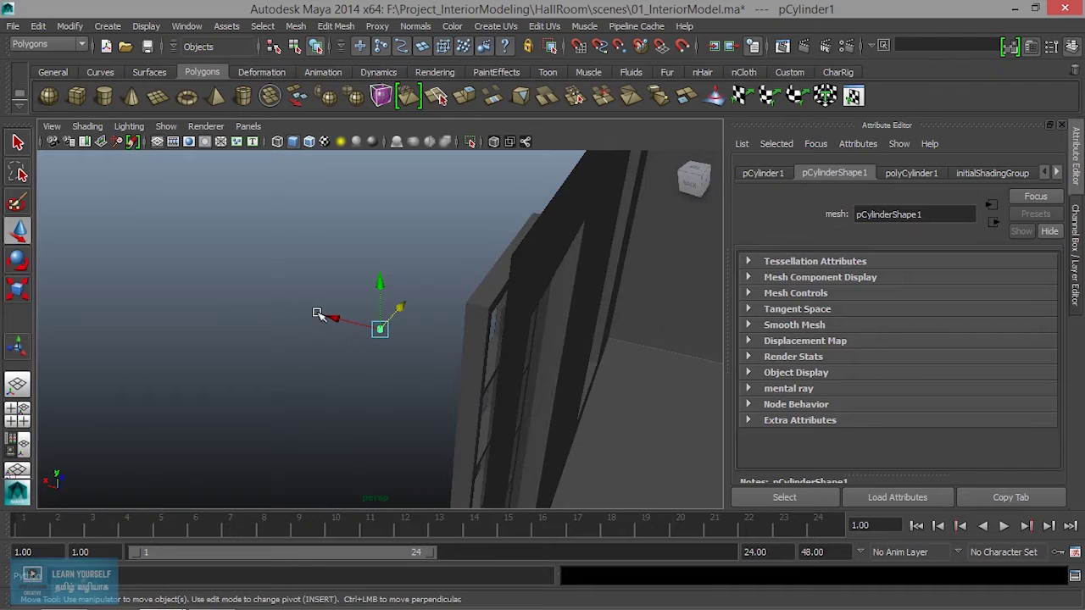
mouse_move(430, 346)
left_mouse_down("alt")
mouse_move(417, 377)
mouse_move(347, 341)
left_mouse_up("alt")
left_click_drag(290, 276, 289, 214)
Scale the cylinder up and set Rotate X to 90 so it lies horizontally.
key("r")
left_click_drag(289, 262, 292, 273)
key("e")
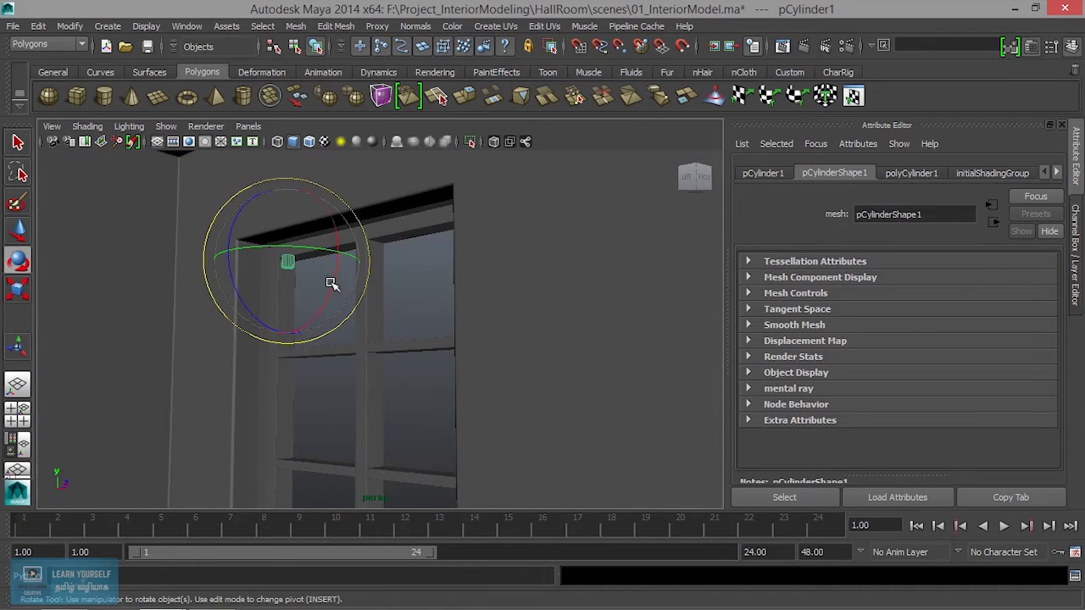
left_click_drag(337, 225, 339, 275)
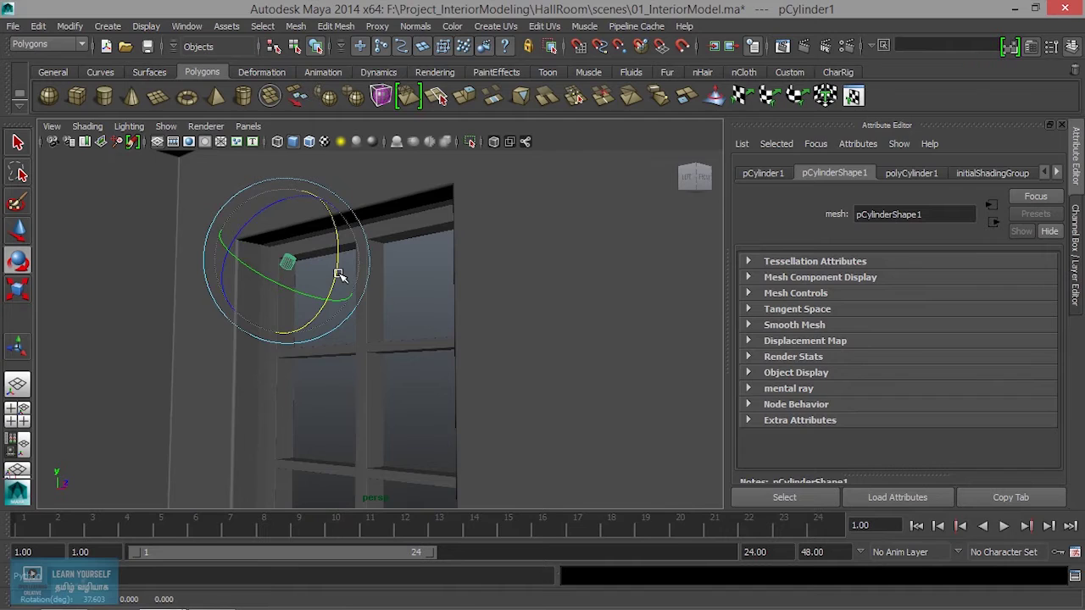
key("ctrl+a")
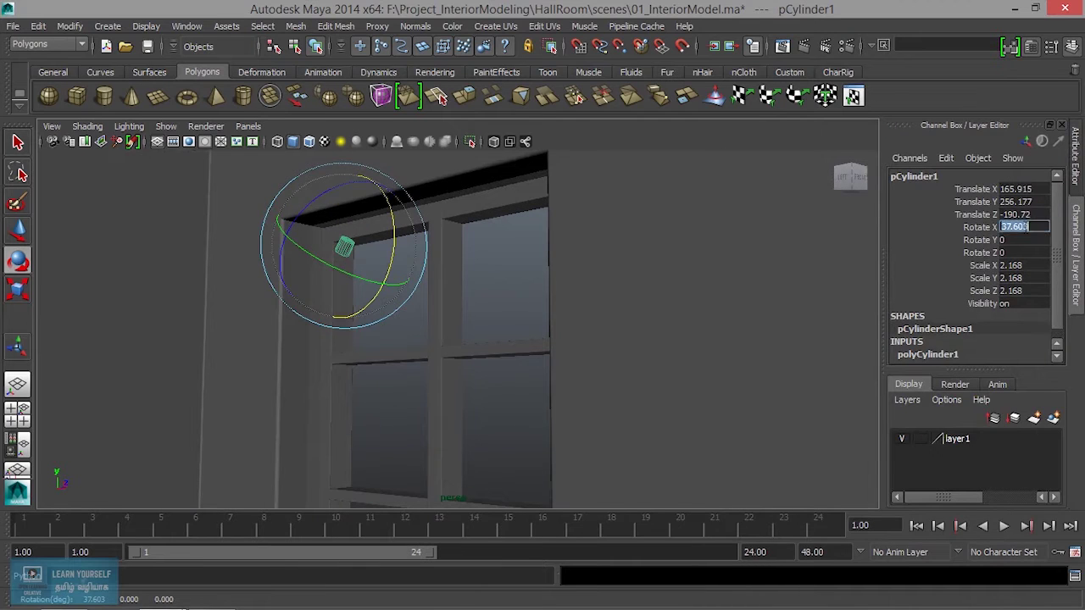
type("90")
key("Return")
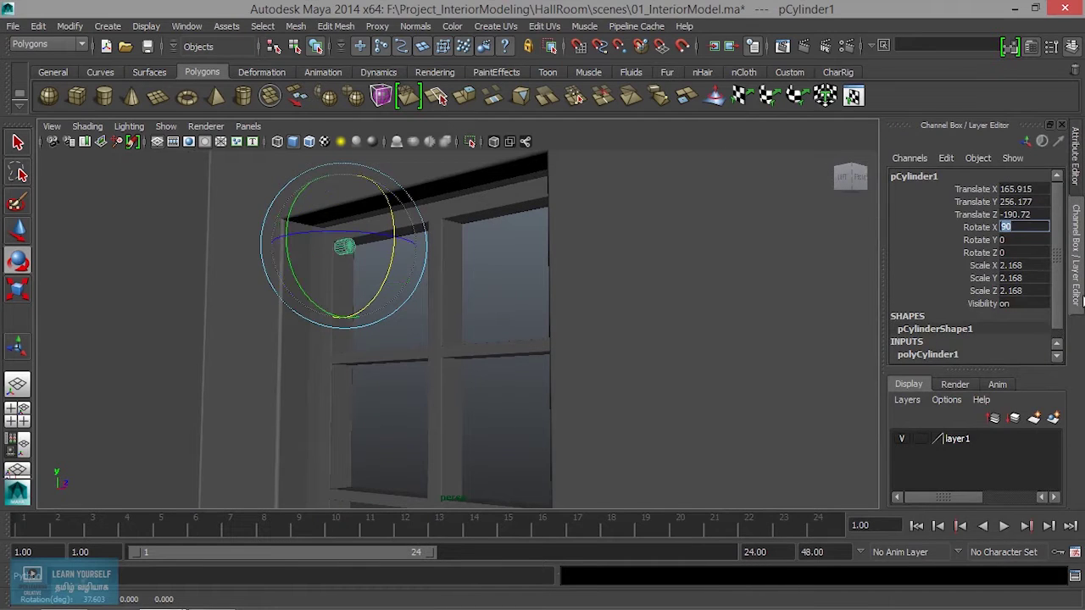
mouse_move(388, 387)
left_mouse_down("alt")
mouse_move(424, 416)
mouse_move(415, 373)
mouse_move(450, 380)
mouse_move(375, 364)
mouse_move(435, 389)
left_mouse_up("alt")
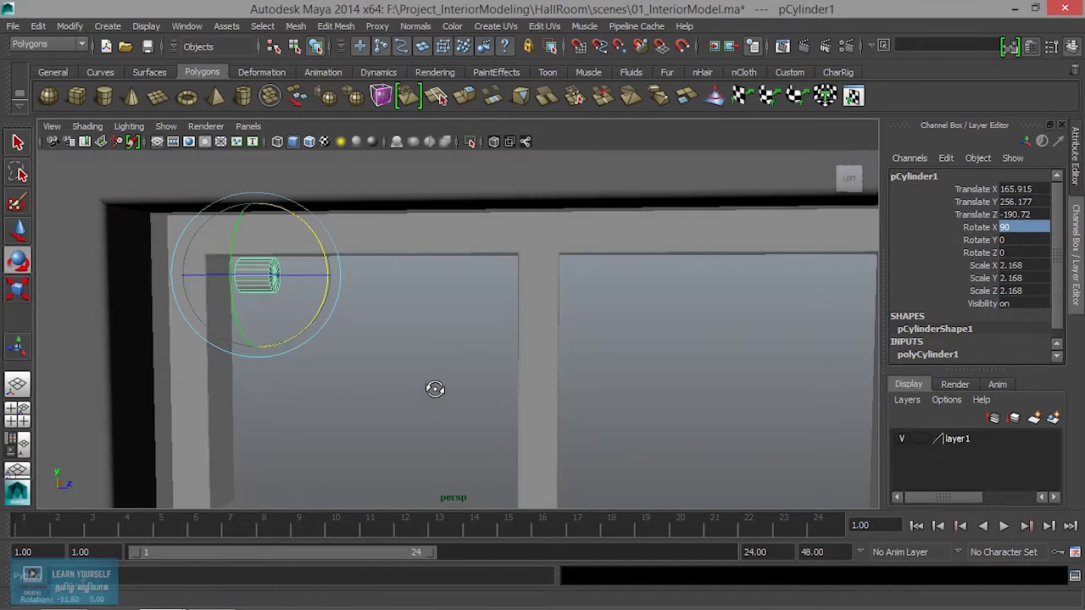
Set the cylinder's Subdivisions Axis to 12.
left_click(932, 354)
scroll(966, 331, "down", 2)
left_click(967, 294)
mouse_move(766, 324)
middle_mouse_down()
mouse_move(671, 354)
mouse_move(735, 354)
middle_mouse_up()
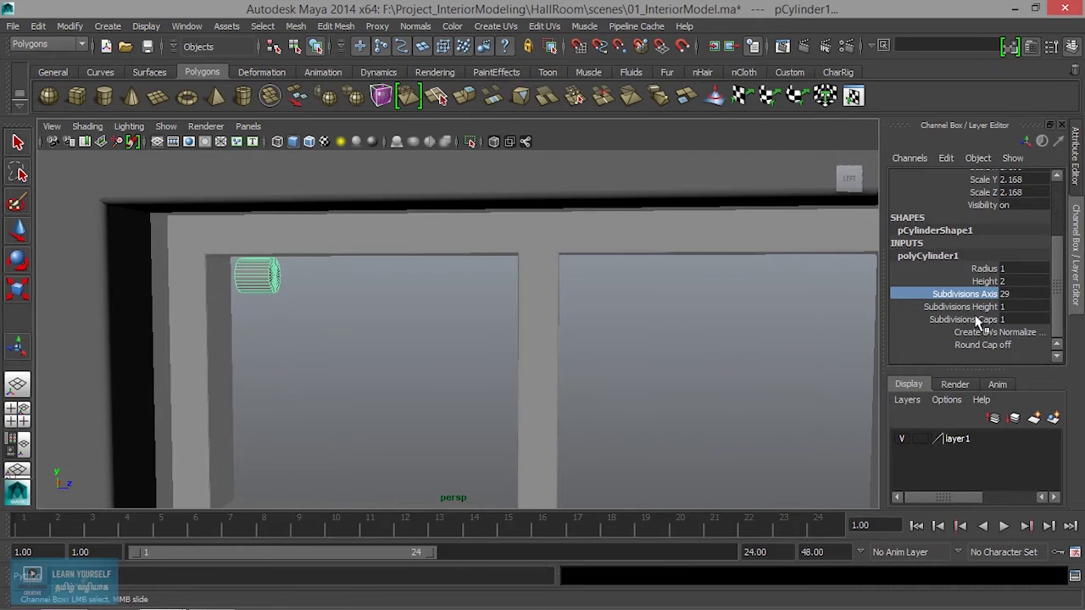
double_click(1017, 297)
type("2")
key("Return")
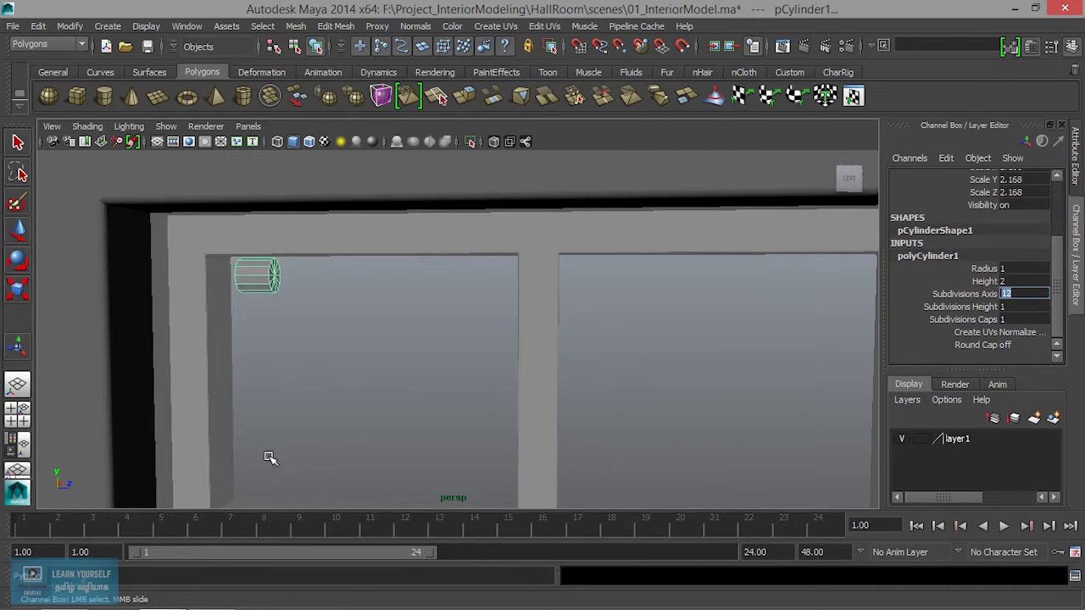
Stretch the cylinder to Scale Y 58.399 and slide it across the window top.
left_click_drag(278, 484, 274, 416, "alt")
left_click_drag(427, 365, 407, 356, "alt")
key("r")
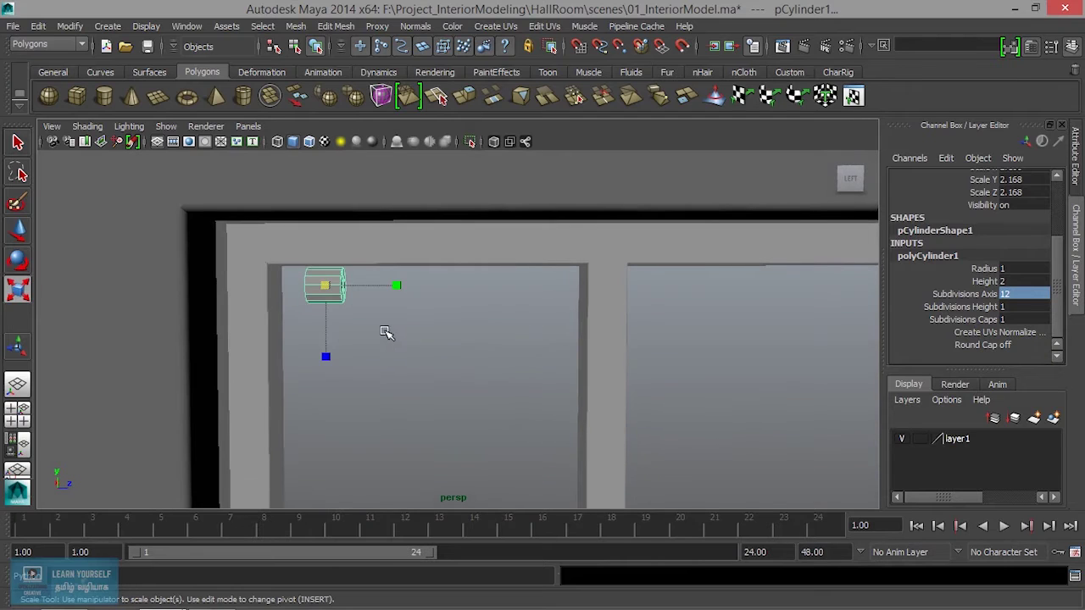
left_click_drag(387, 292, 710, 317)
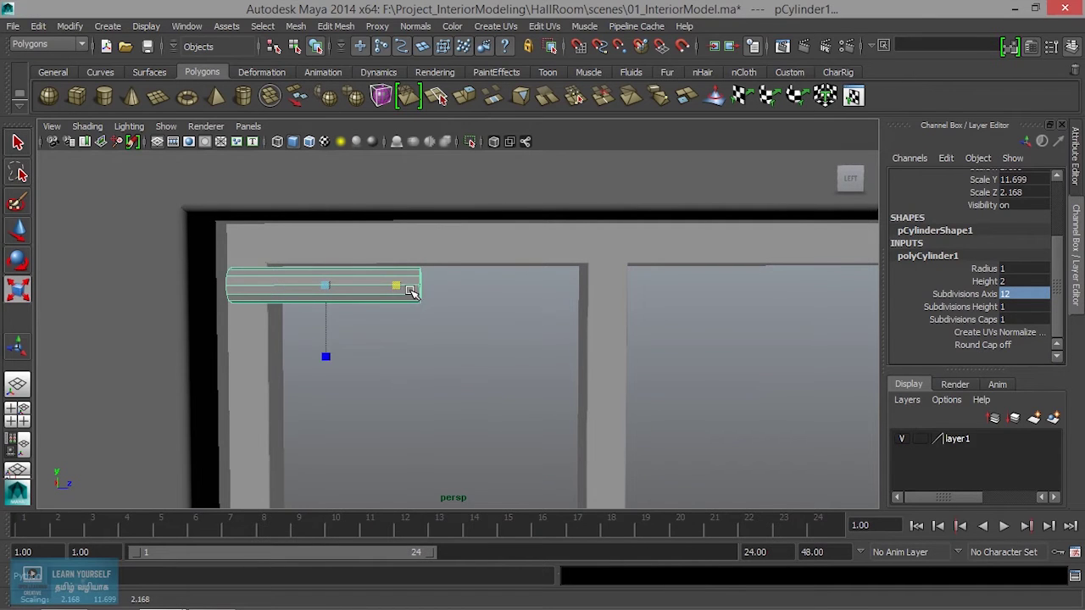
left_click_drag(412, 291, 537, 300)
scroll(537, 300, "down", 3)
scroll(508, 339, "up", 2)
scroll(508, 340, "up", 2)
key("w")
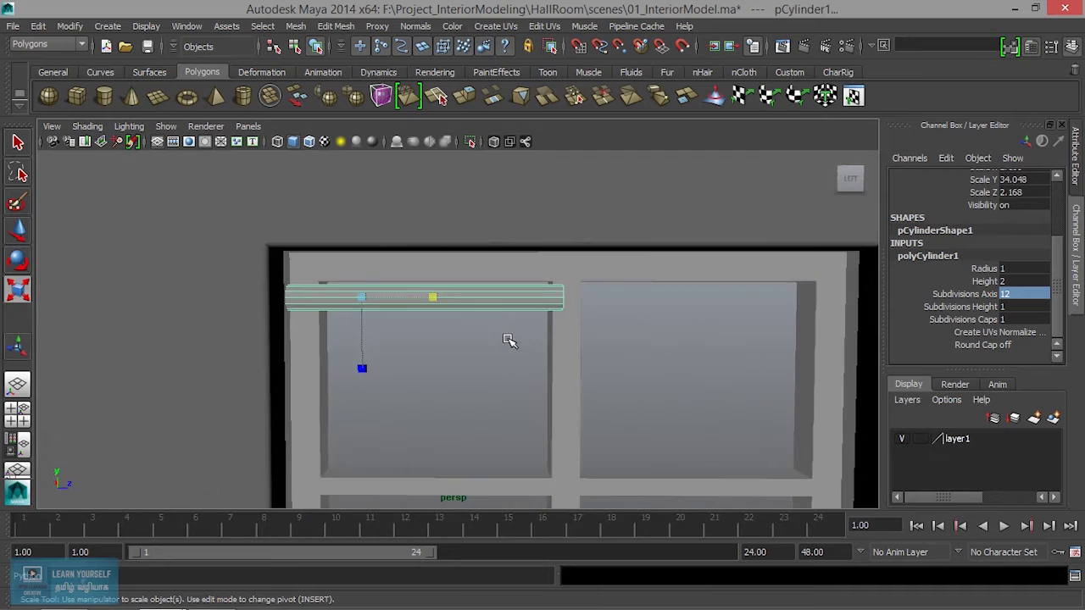
mouse_move(415, 294)
left_mouse_down()
mouse_move(684, 297)
mouse_move(635, 327)
left_mouse_up()
key("r")
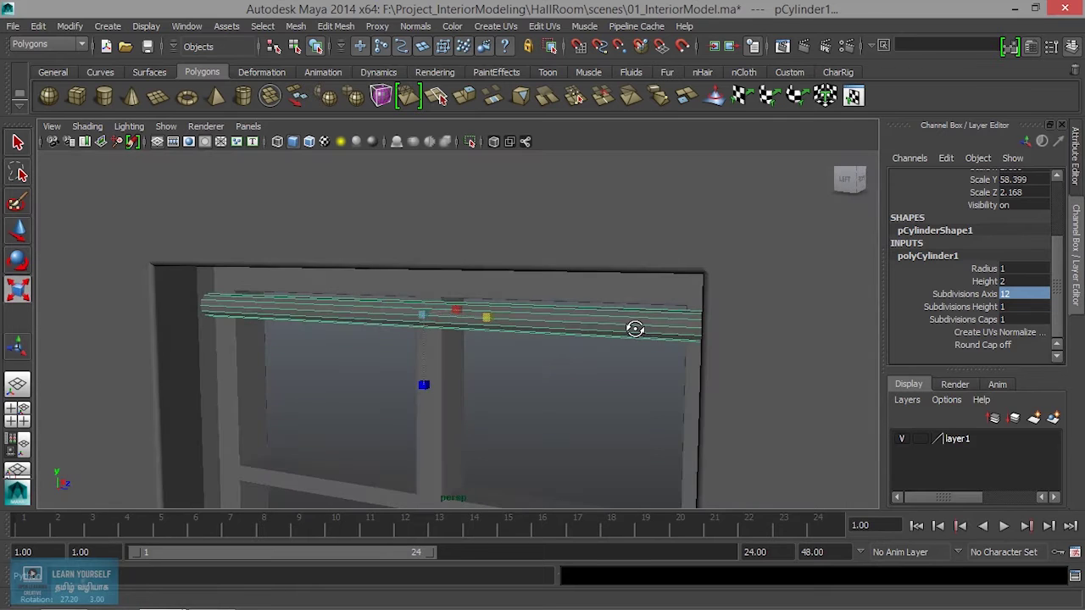
Shorten and shrink the rod, then lower it just beneath the window's top frame.
mouse_move(476, 319)
left_mouse_down()
mouse_move(455, 317)
mouse_move(489, 356)
left_mouse_up()
key("w")
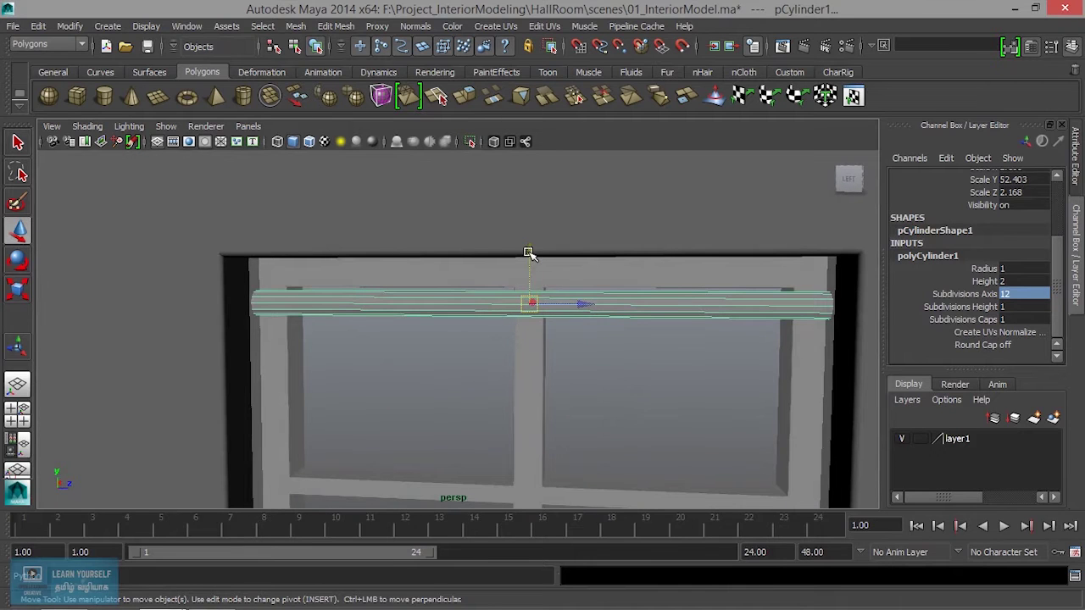
left_click_drag(527, 252, 527, 230)
left_click_drag(517, 273, 450, 264, "alt")
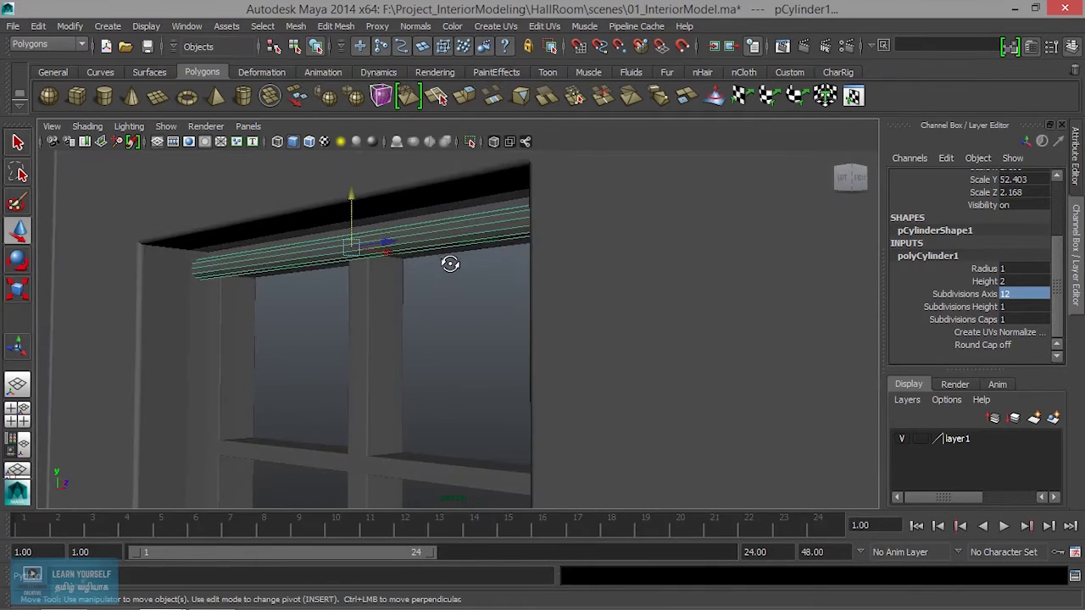
mouse_move(390, 281)
left_mouse_down("alt")
mouse_move(383, 317)
mouse_move(396, 326)
mouse_move(387, 329)
mouse_move(387, 302)
mouse_move(379, 307)
mouse_move(401, 363)
mouse_move(351, 363)
left_mouse_up("alt")
key("r")
mouse_move(465, 235)
left_mouse_down()
mouse_move(497, 254)
mouse_move(550, 237)
left_mouse_up()
key("w")
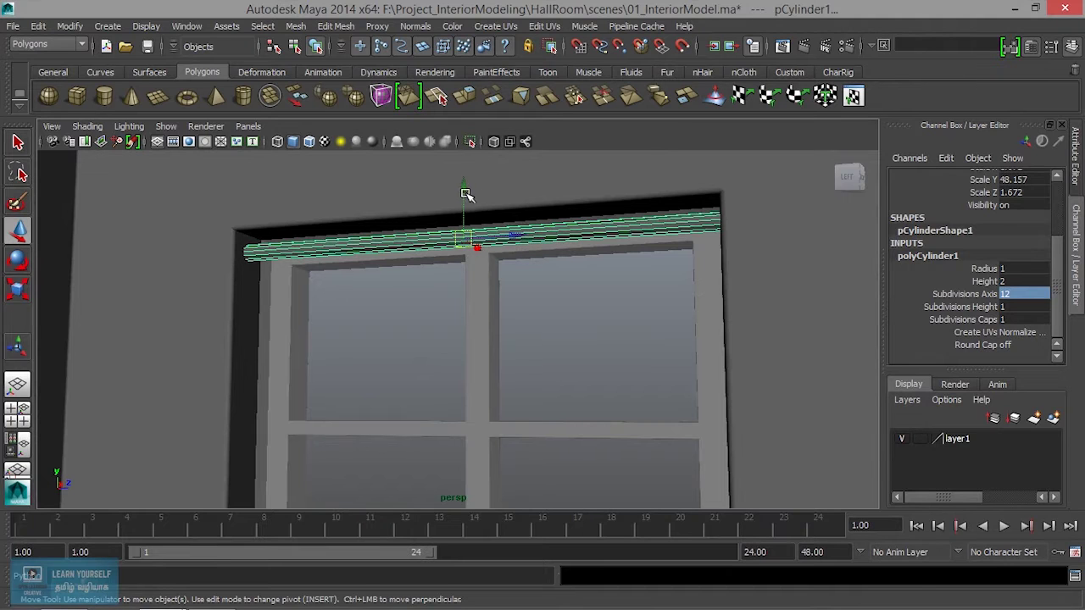
left_click_drag(466, 194, 460, 204)
left_click_drag(466, 271, 504, 318, "alt")
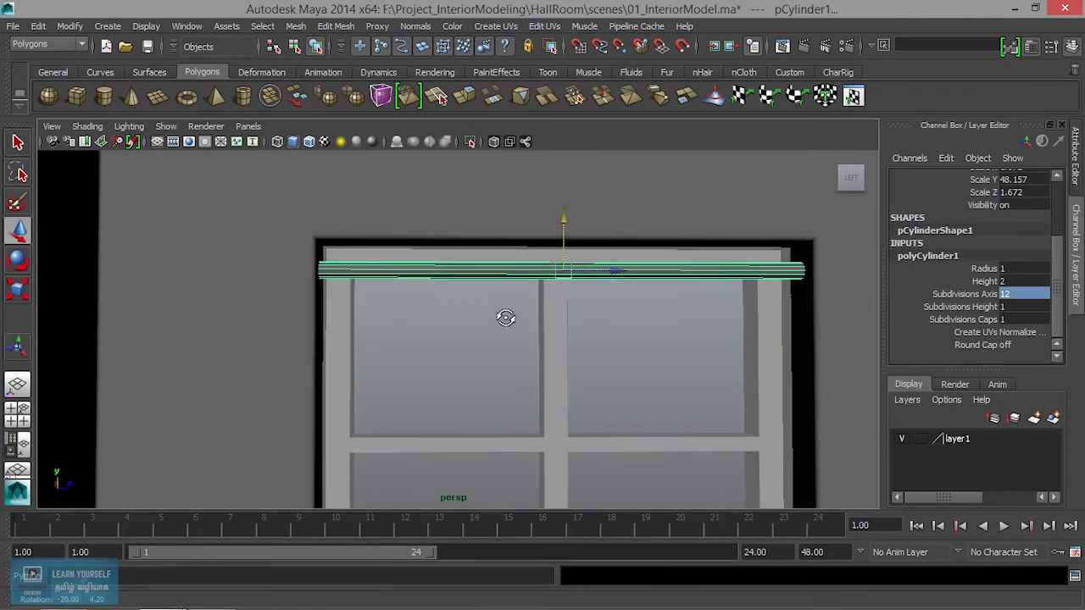
mouse_move(509, 317)
right_mouse_down("alt")
mouse_move(571, 368)
mouse_move(572, 417)
mouse_move(510, 392)
right_mouse_up("alt")
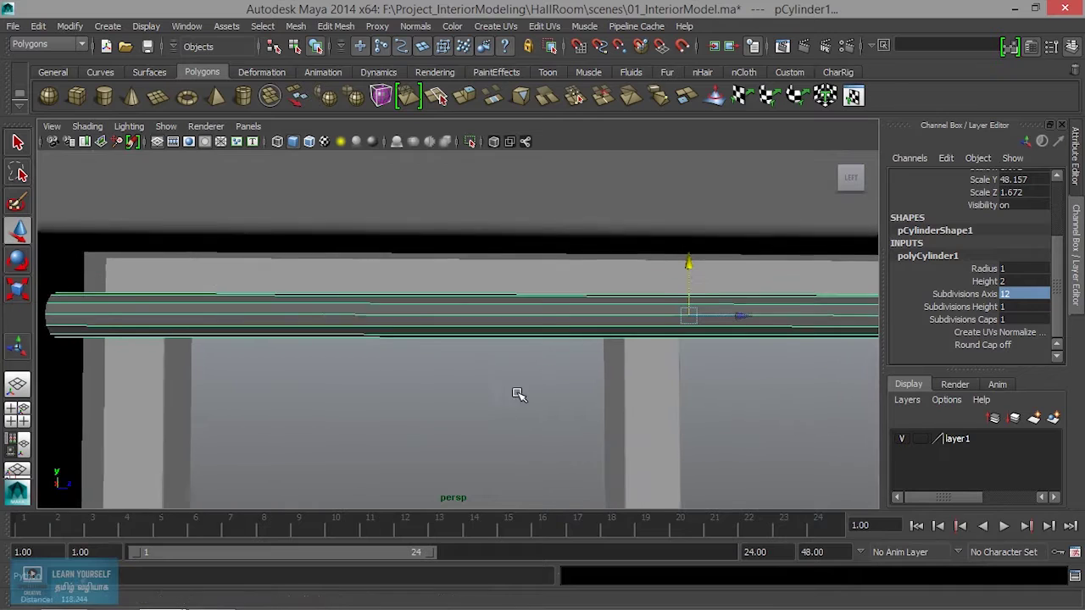
left_click(497, 314)
middle_click_drag(503, 356, 551, 349, "alt")
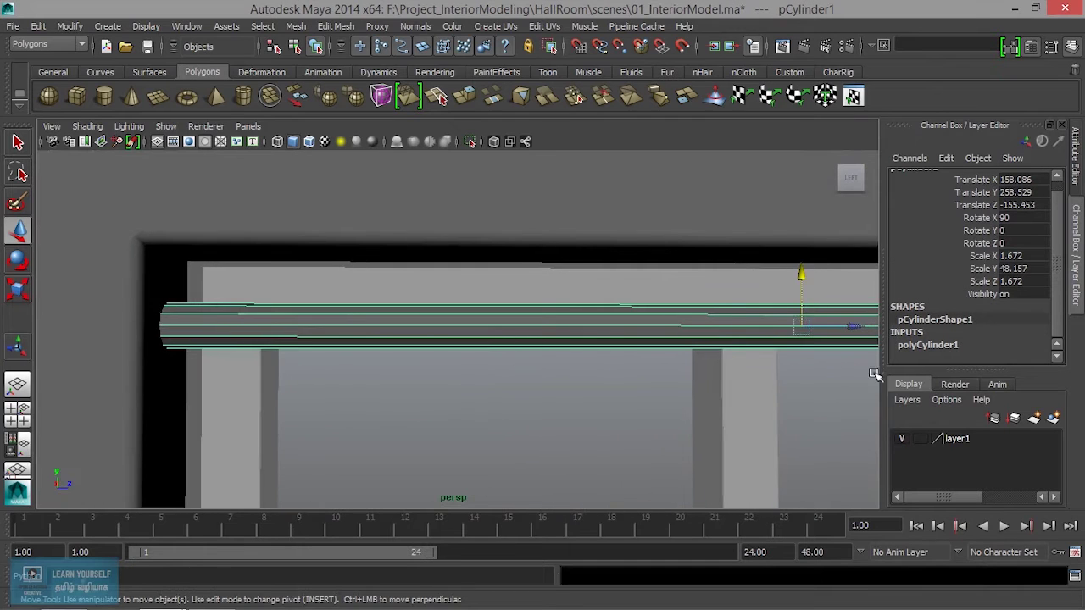
Set the rod's Height to 2, after trying values of 5 and 1.
left_click(949, 346)
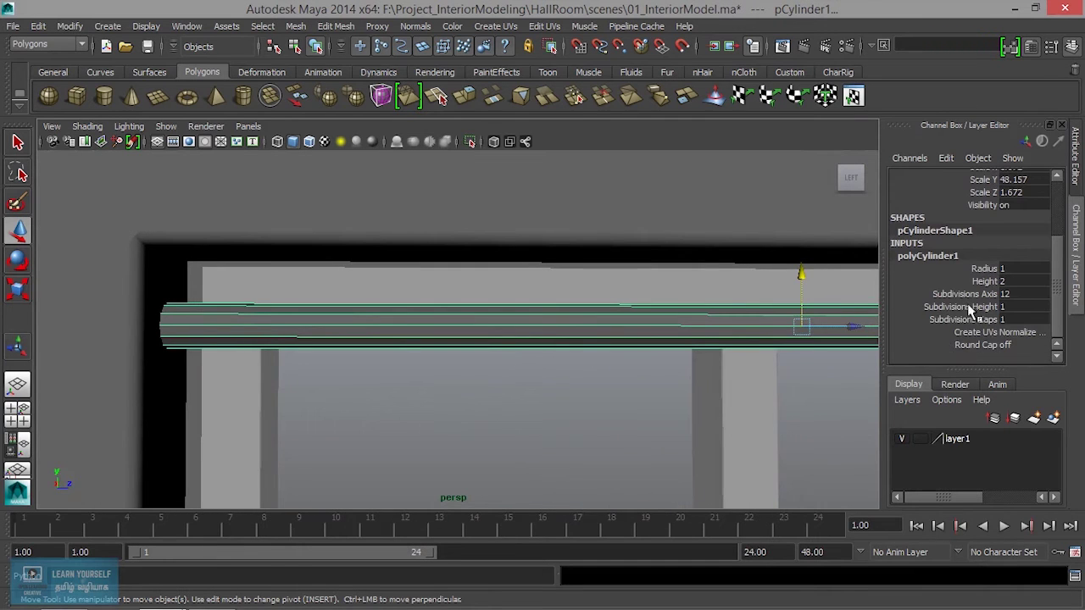
left_click(983, 281)
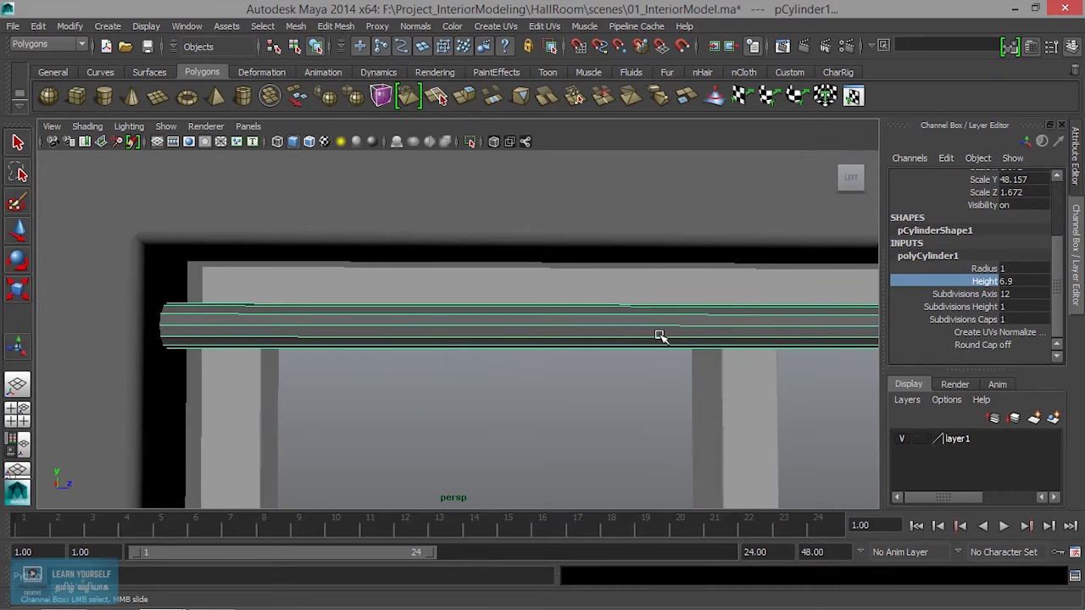
left_click_drag(696, 354, 627, 360, "alt")
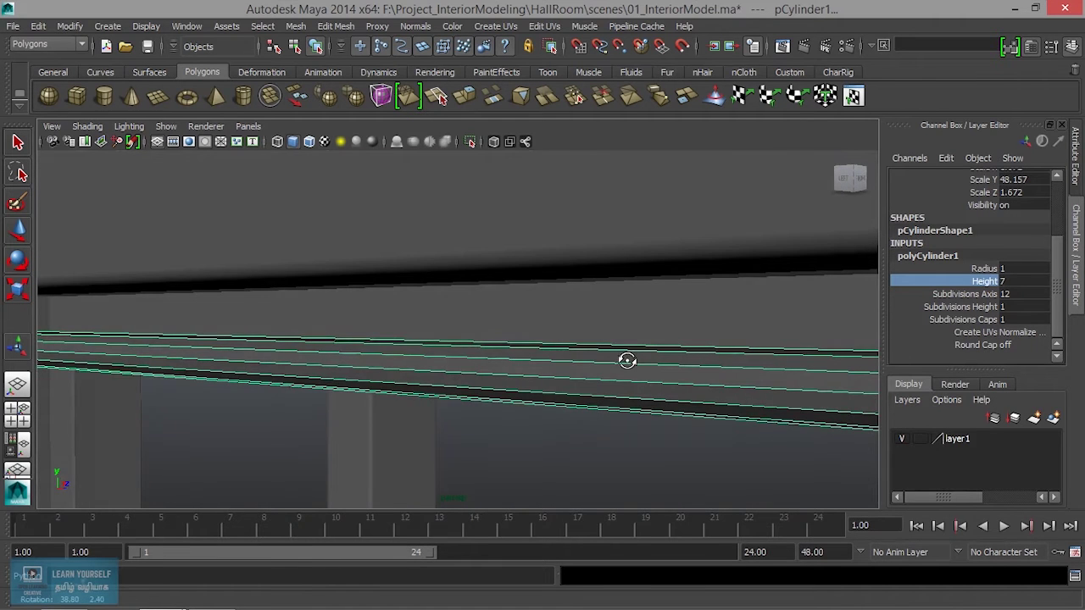
type("2")
key("Return")
key("4")
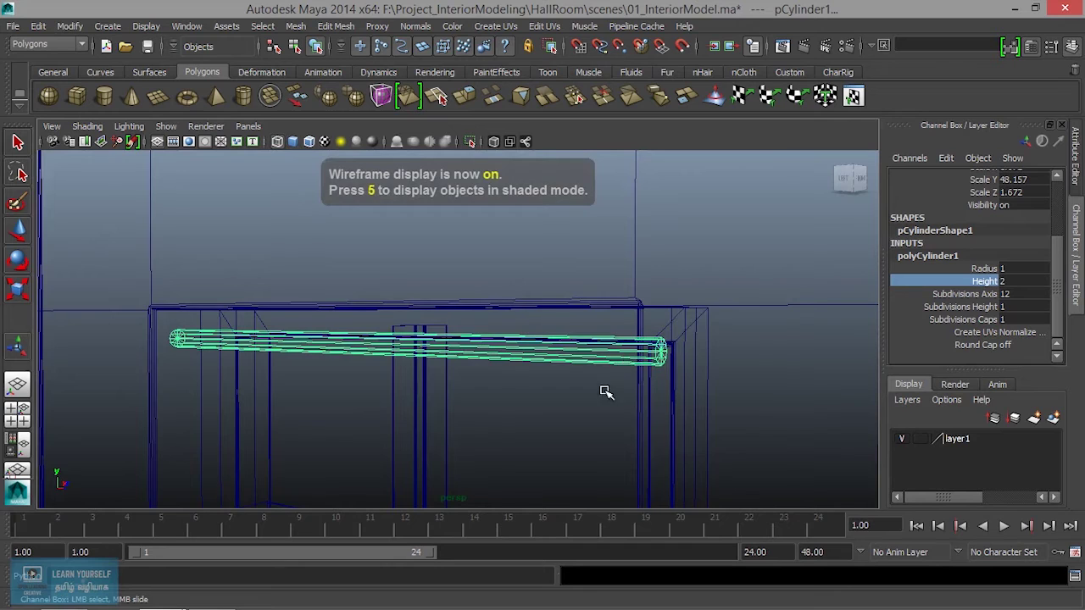
left_click_drag(619, 373, 618, 406, "alt")
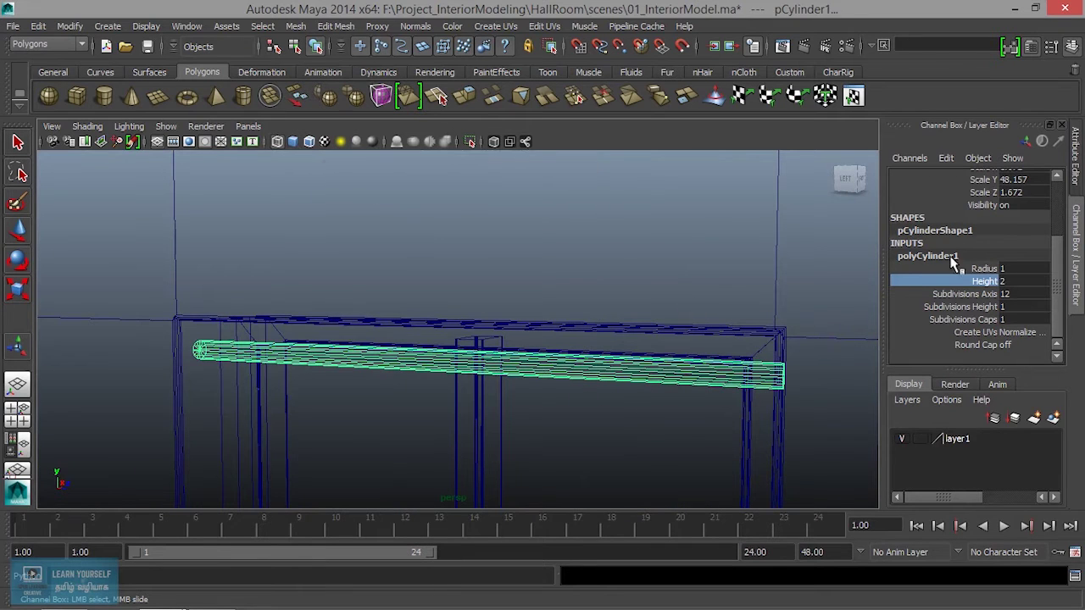
double_click(1012, 281)
type("5")
key("Return")
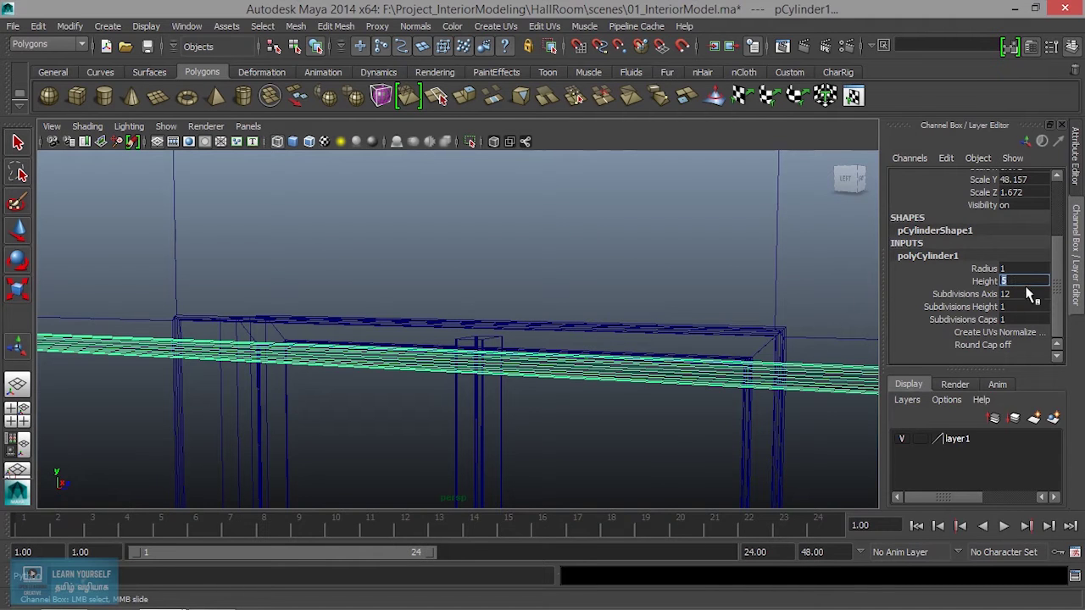
key("Return")
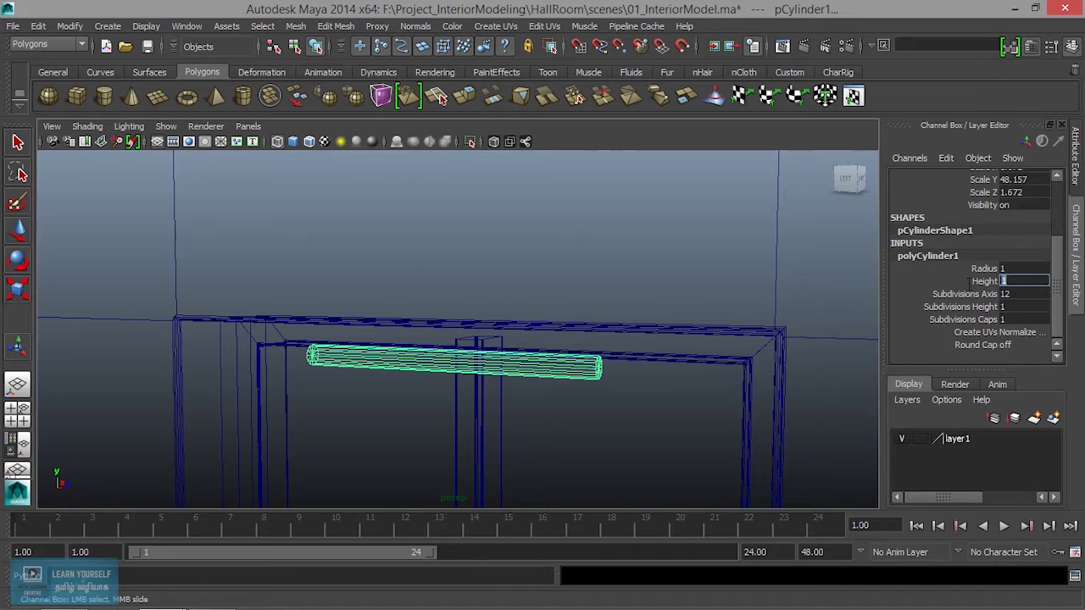
type("2")
key("Return")
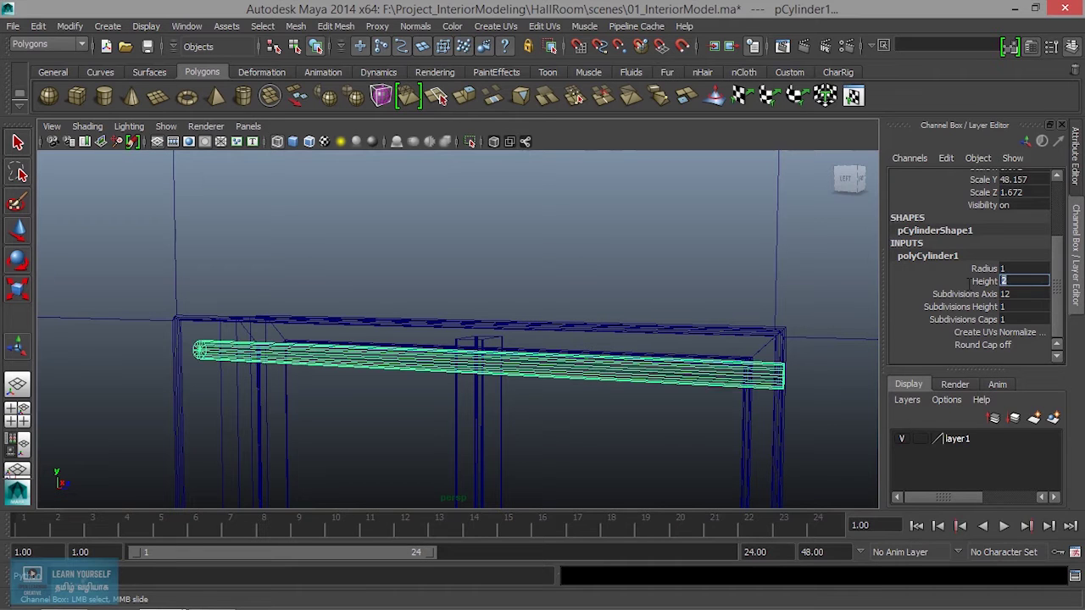
key("f")
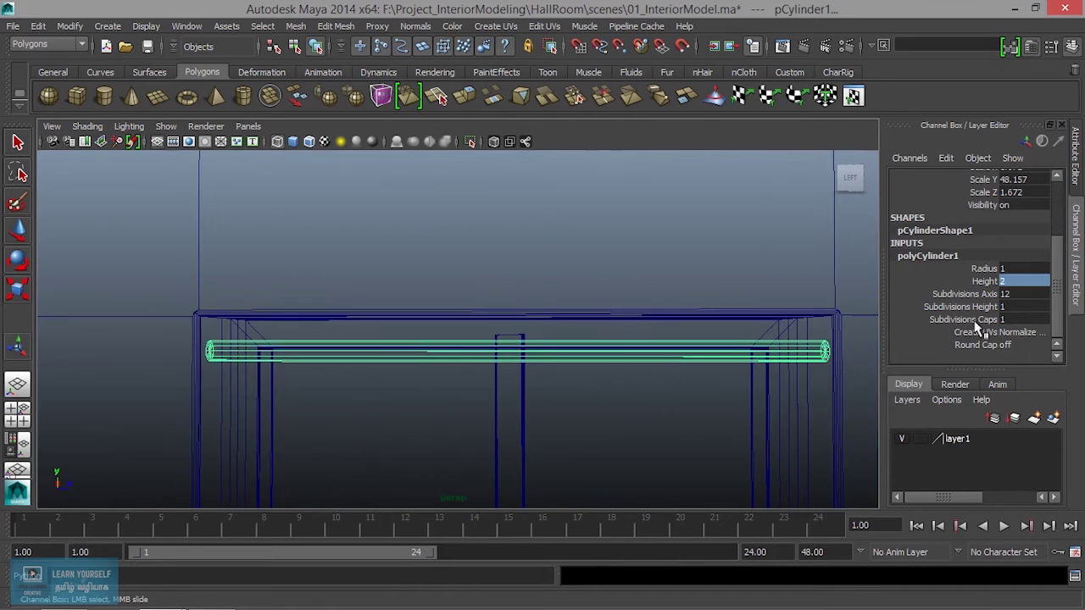
Raise the rod's Subdivisions Height to 6 and view it shaded.
left_click(983, 309)
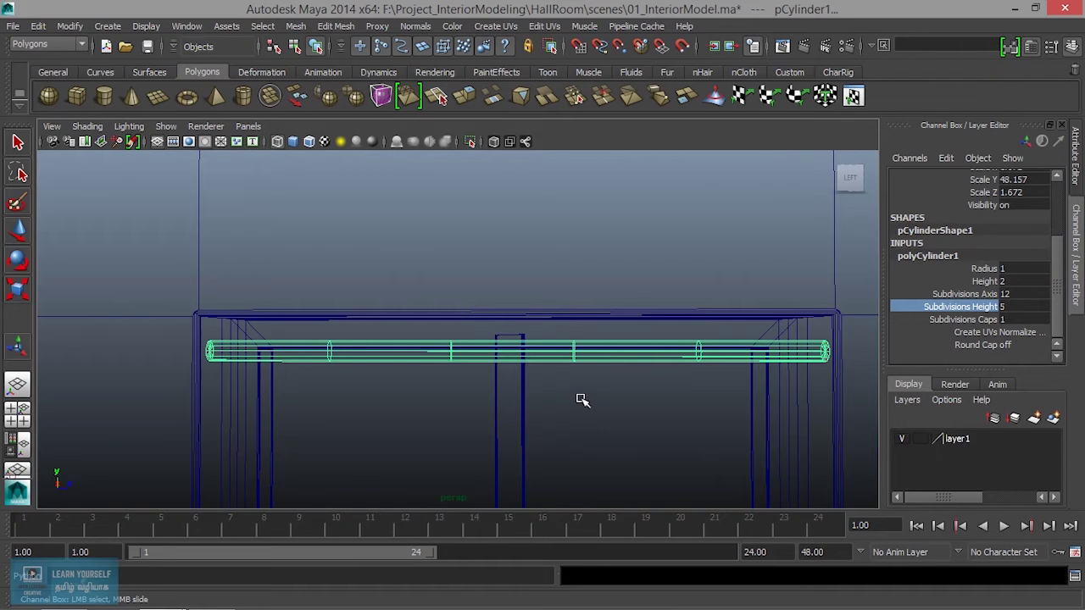
middle_click_drag(588, 400, 593, 400)
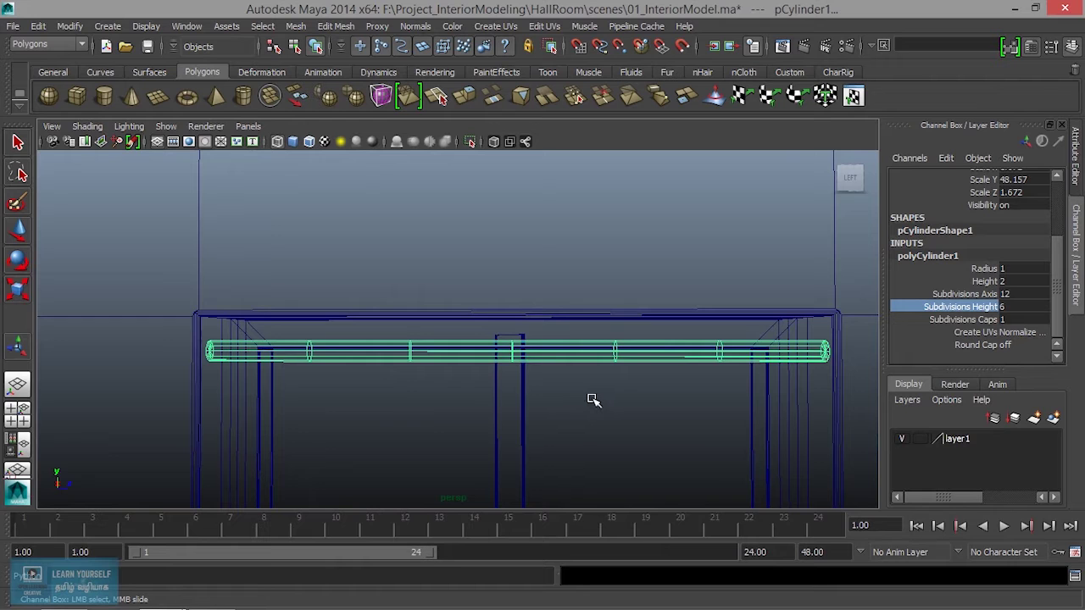
right_click_drag(486, 423, 612, 438, "alt")
mouse_move(612, 438)
left_mouse_down("alt")
mouse_move(748, 463)
mouse_move(624, 412)
left_mouse_up("alt")
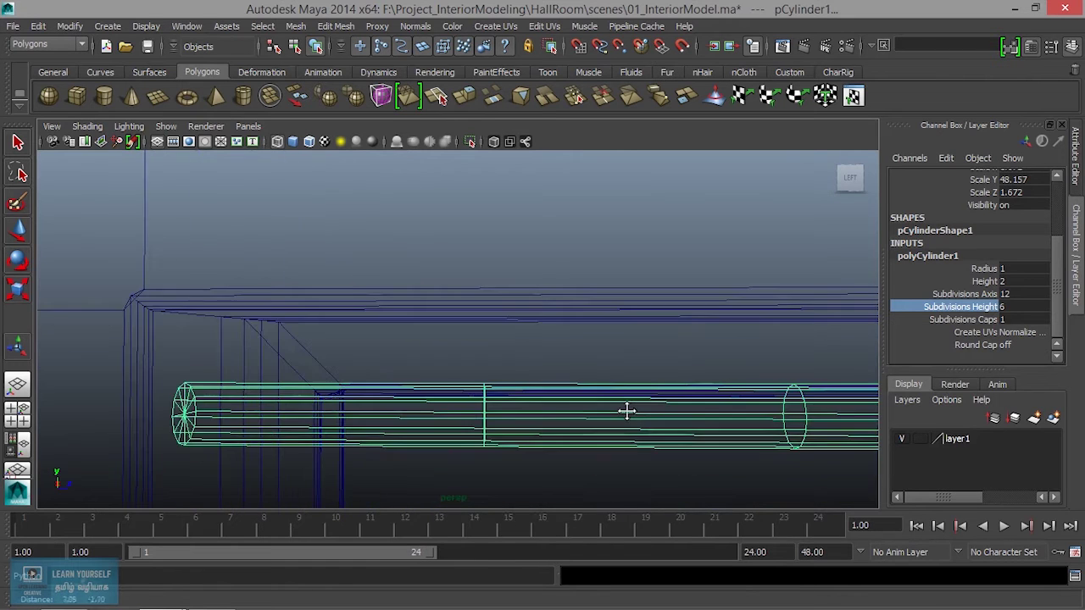
key("5")
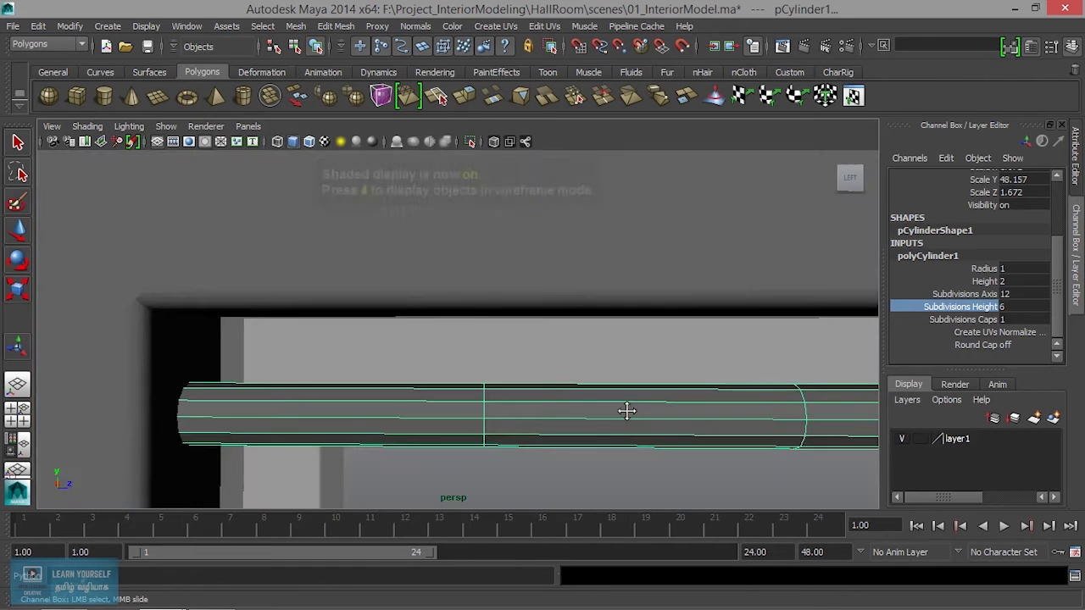
middle_click_drag(626, 411, 626, 409, "alt")
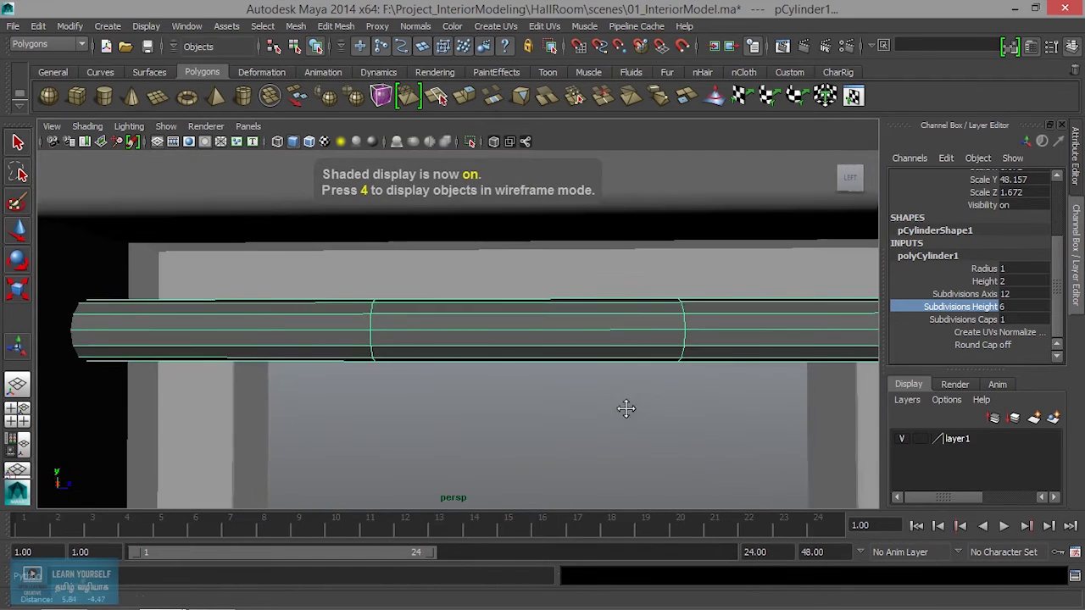
right_click_drag(541, 330, 549, 219)
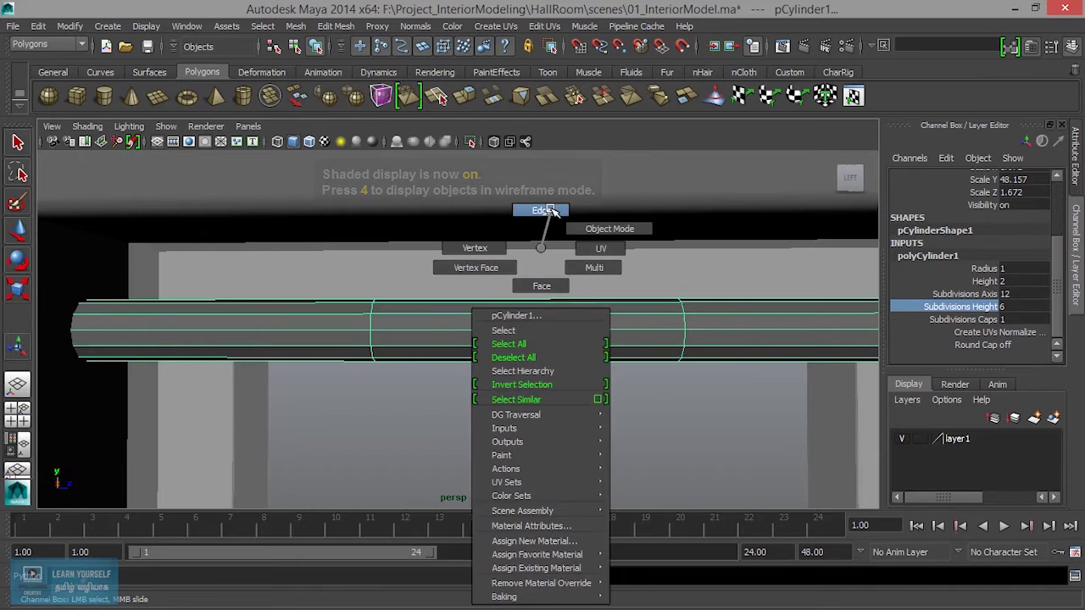
Select an edge ring on the rod, scale it, and slide it toward the left end.
left_click(685, 320)
key("w")
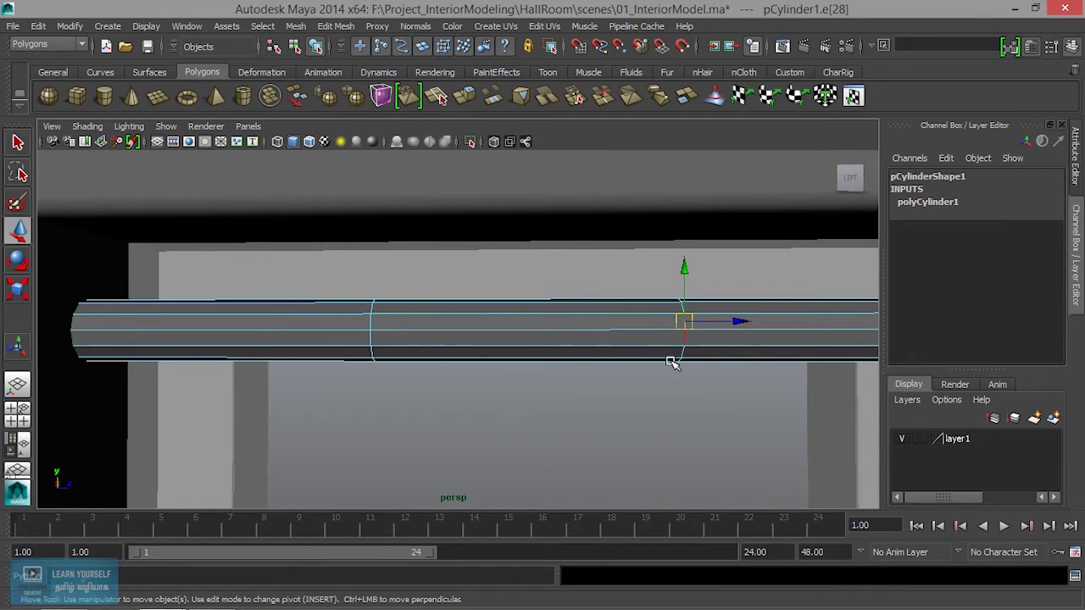
double_click(685, 344)
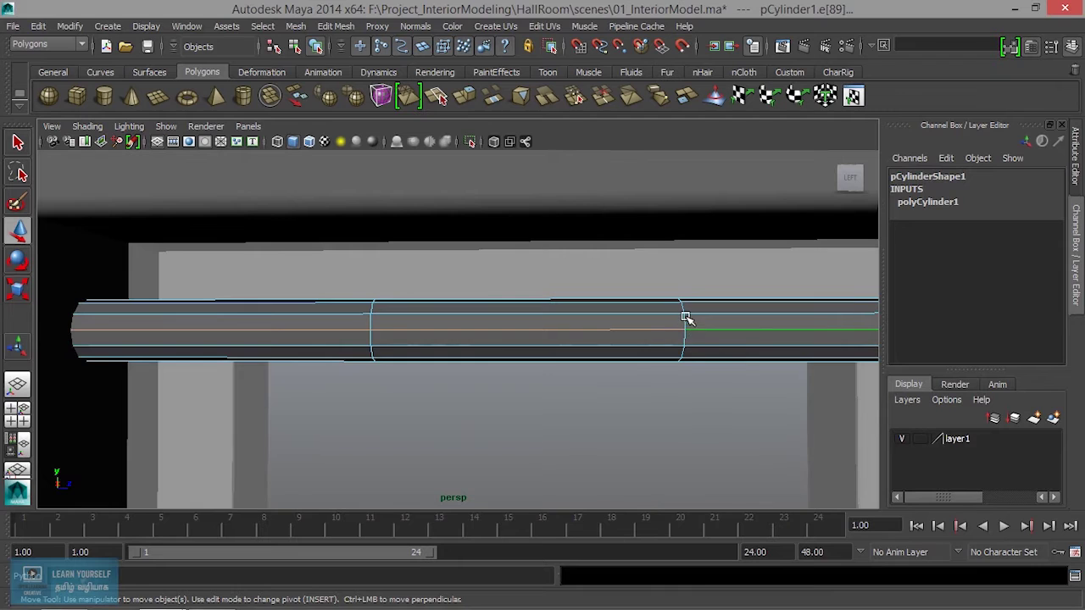
middle_click_drag(689, 367, 649, 382, "alt")
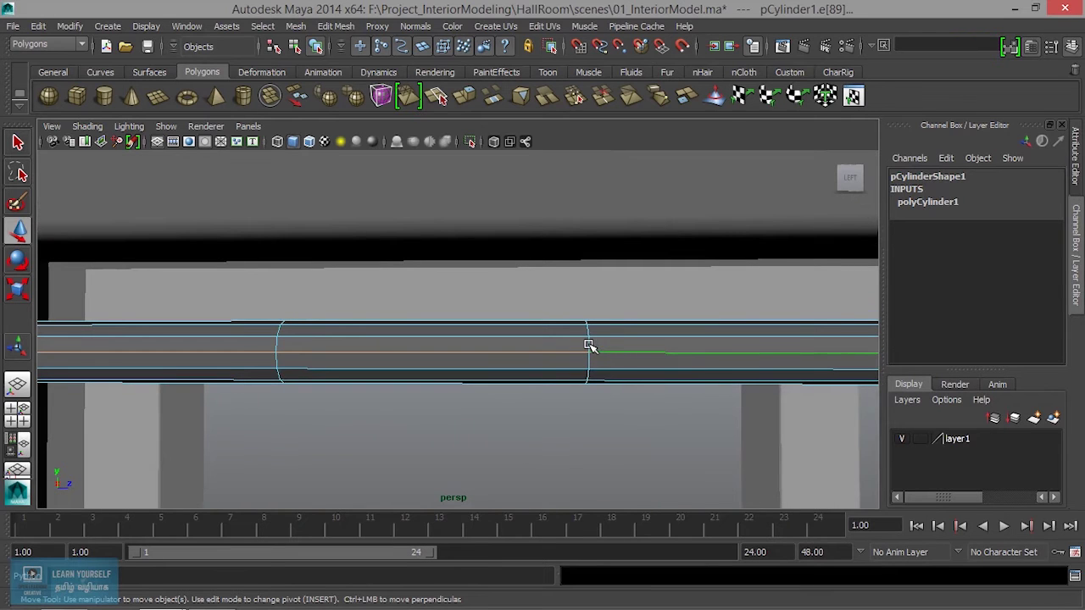
scroll(589, 346, "up", 3)
double_click(712, 357)
mouse_move(571, 421)
middle_mouse_down("alt")
mouse_move(625, 424)
mouse_move(555, 354)
middle_mouse_up("alt")
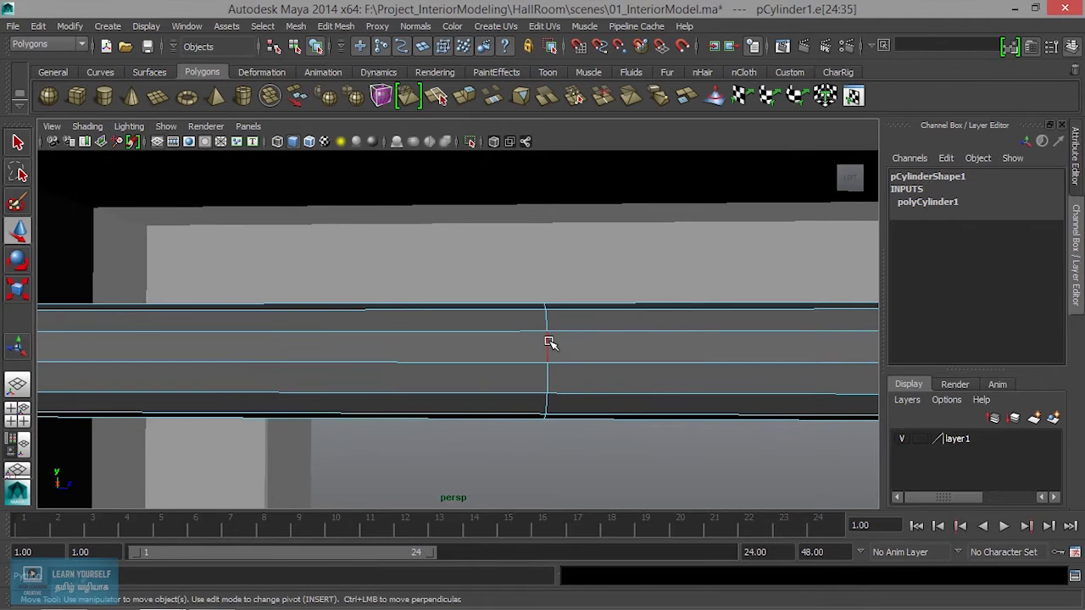
scroll(550, 365, "down", 3)
scroll(546, 387, "down", 1)
key("r")
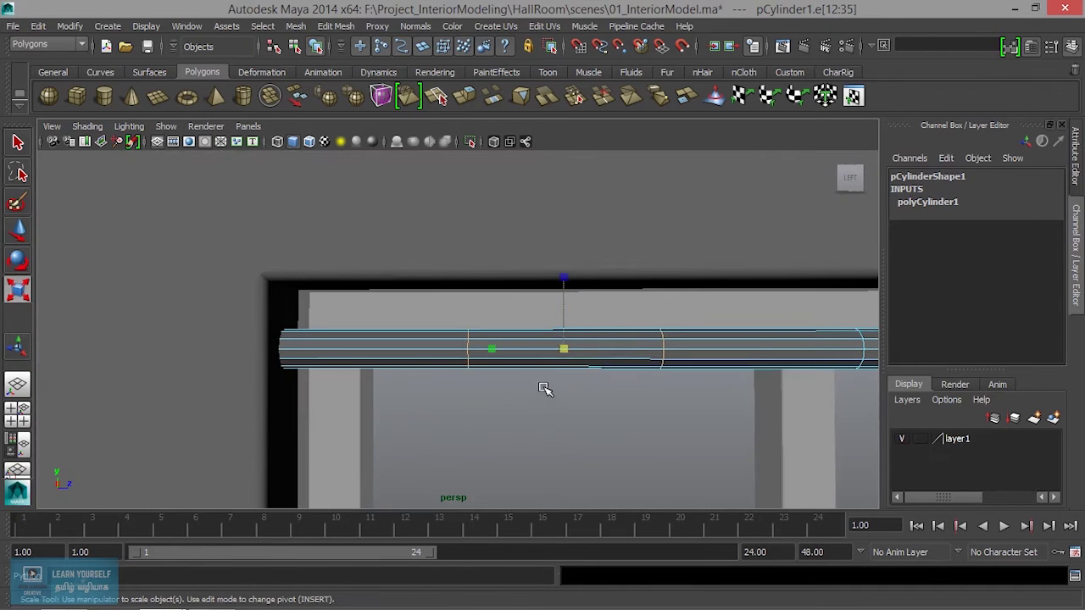
left_click_drag(491, 349, 520, 352)
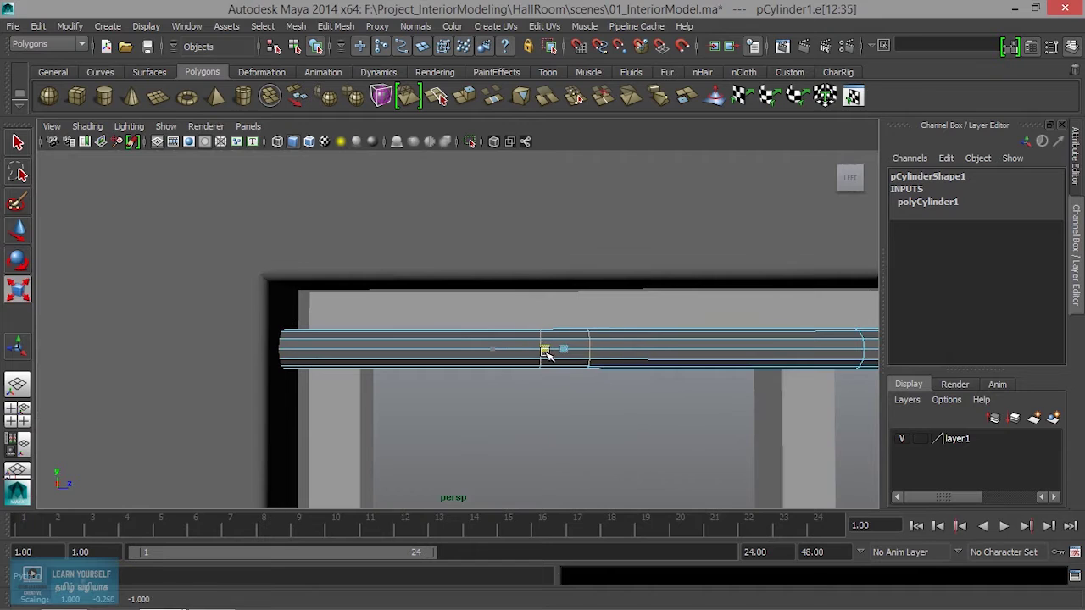
key("w")
left_click_drag(559, 352, 360, 345)
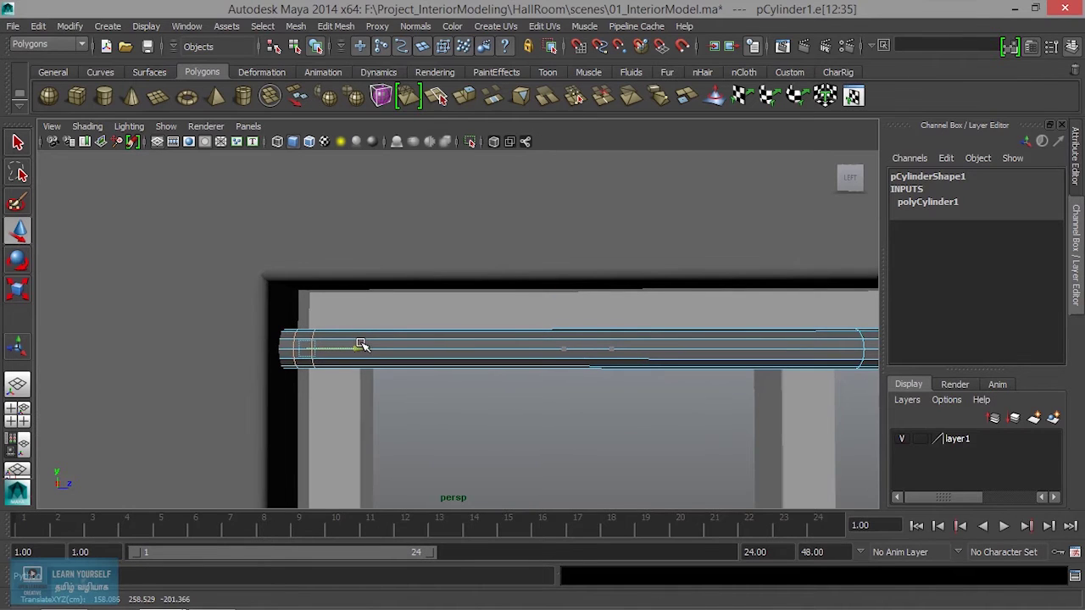
Scale a second edge ring and slide it toward the rod's other end.
mouse_move(428, 374)
middle_mouse_down("alt")
mouse_move(470, 392)
mouse_move(392, 392)
middle_mouse_up("alt")
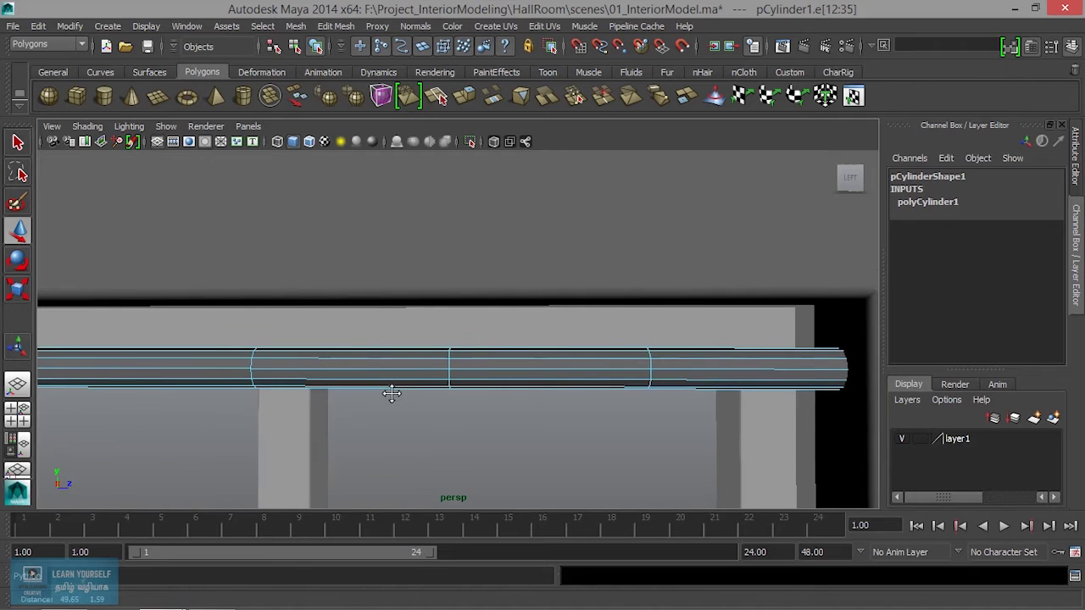
scroll(449, 373, "up", 2)
scroll(448, 381, "up", 3)
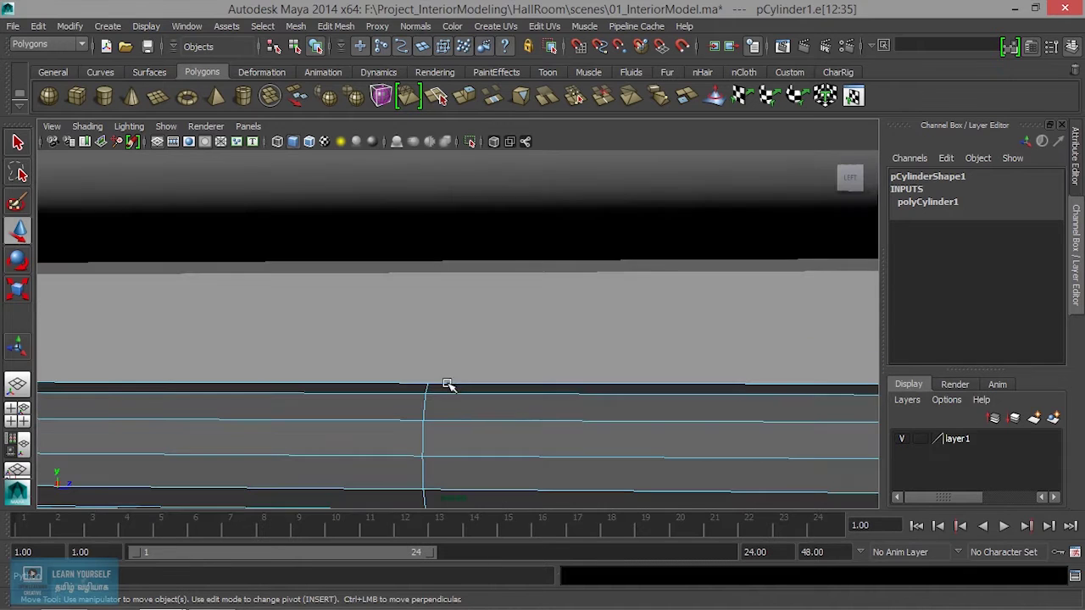
mouse_move(426, 430)
middle_mouse_down("alt")
mouse_move(496, 430)
mouse_move(547, 363)
middle_mouse_up("alt")
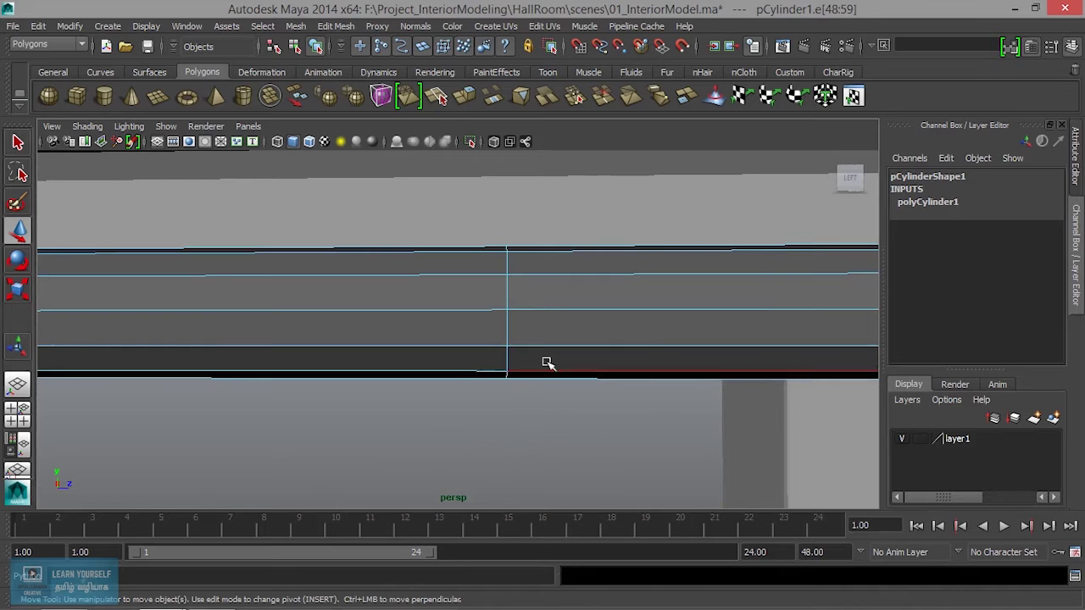
scroll(505, 292, "down", 3)
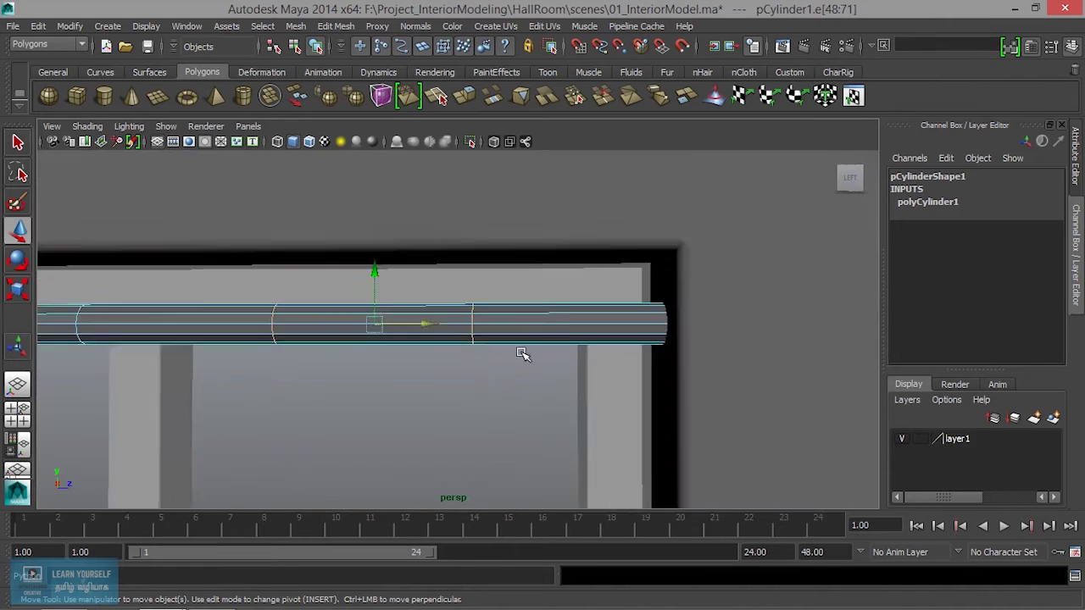
scroll(520, 356, "down", 2)
key("r")
left_click(412, 334)
left_click_drag(332, 328, 353, 327)
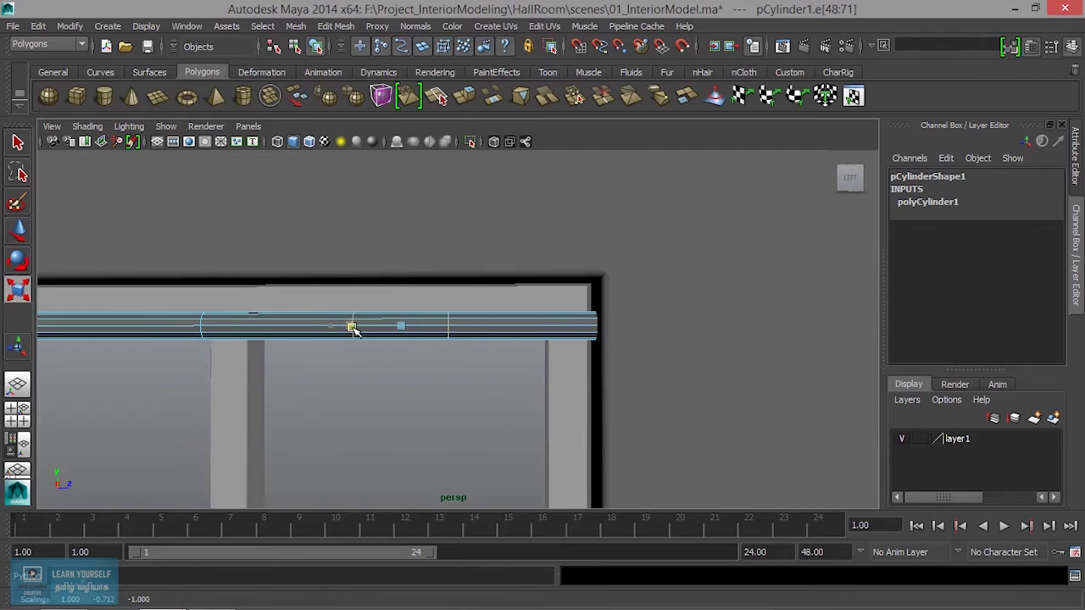
key("w")
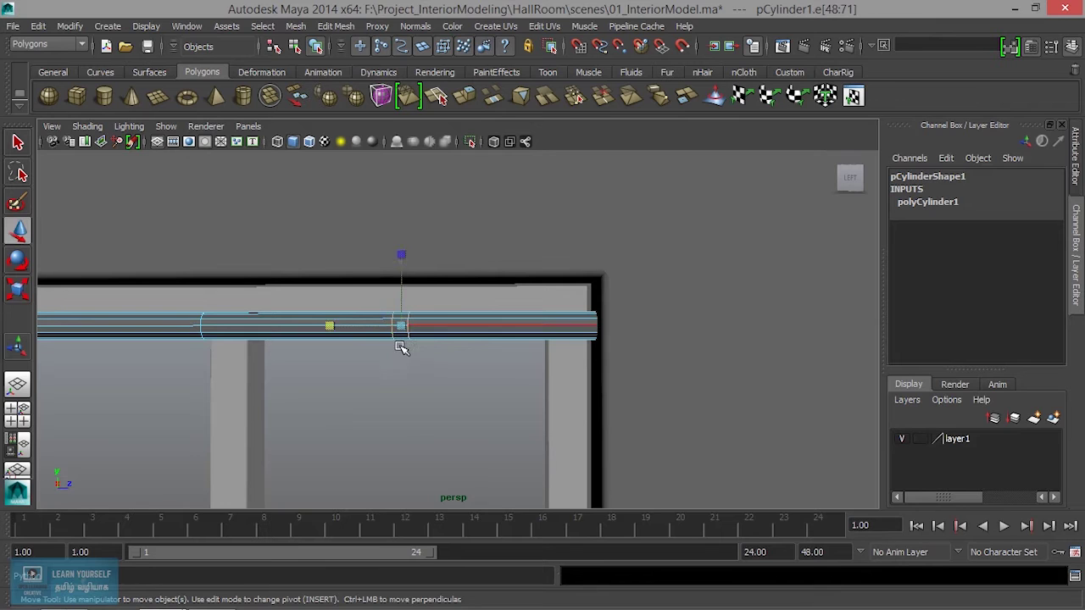
middle_click_drag(453, 325, 597, 330)
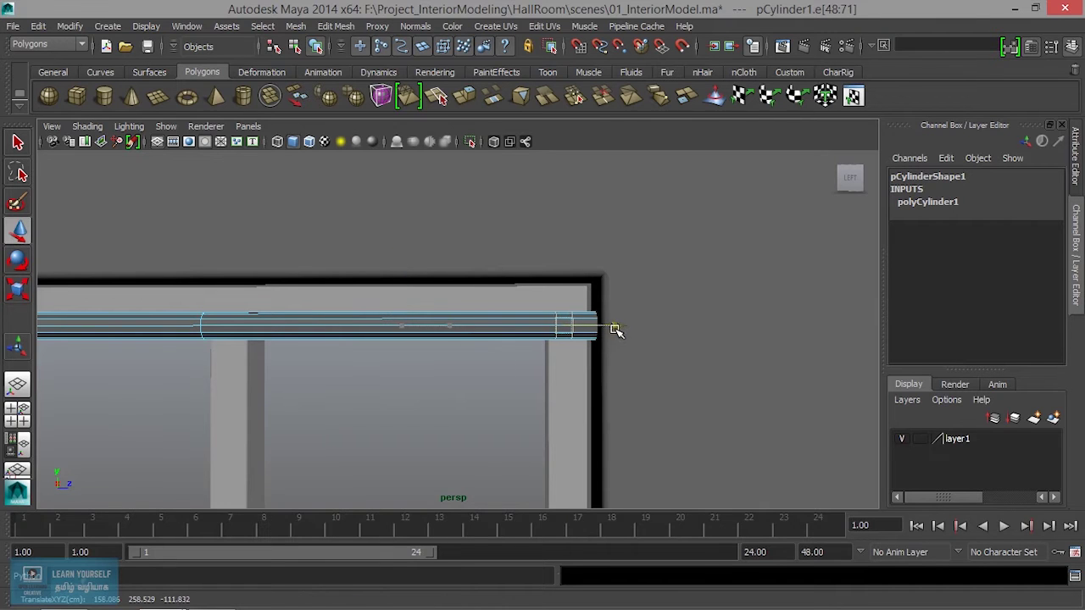
middle_click_drag(469, 400, 795, 380, "alt")
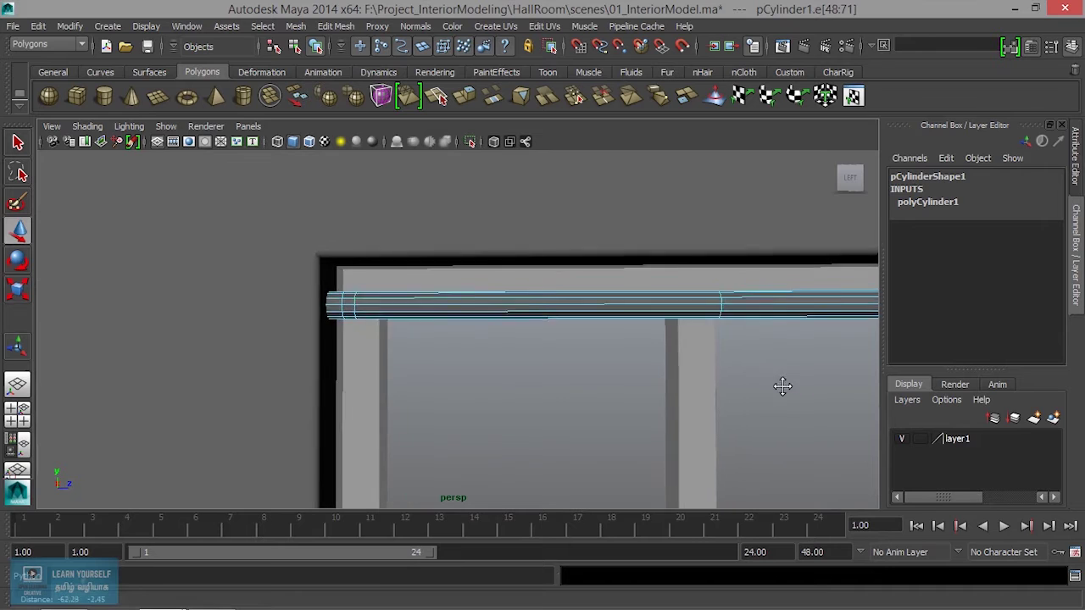
scroll(474, 353, "up", 2)
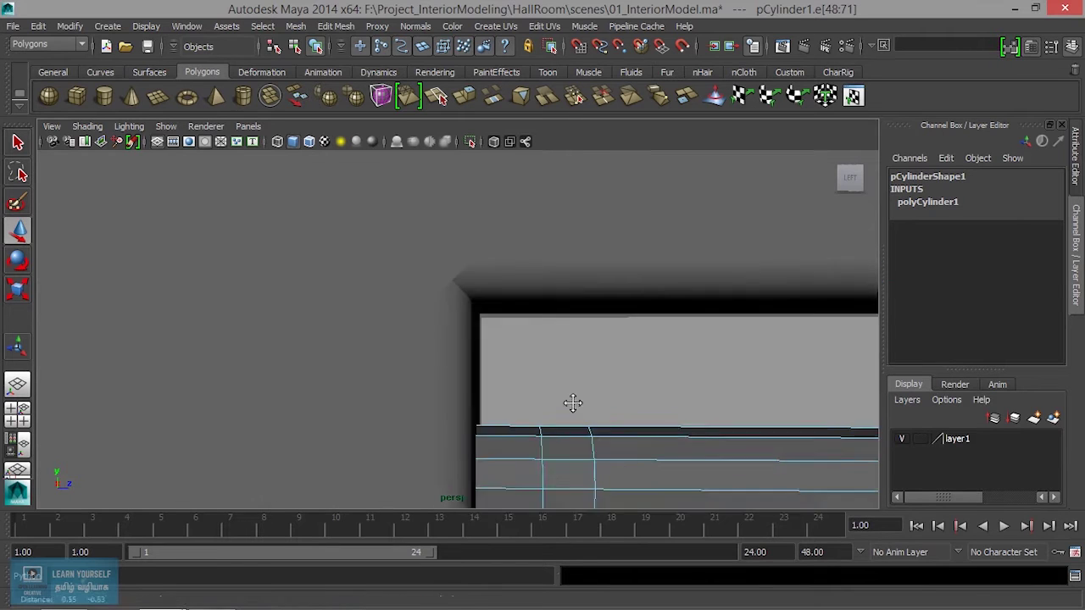
scroll(572, 404, "up", 3)
mouse_move(483, 247)
right_mouse_down()
mouse_move(437, 291)
mouse_move(479, 287)
right_mouse_up()
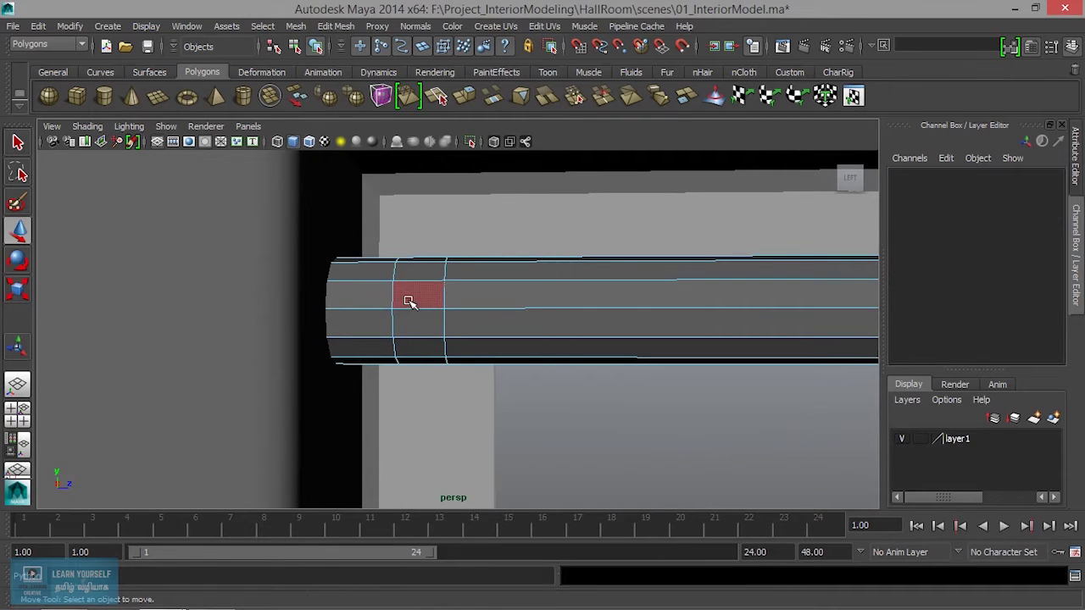
Select the narrow face ring near the curtain rod's end in face mode.
left_click(416, 319)
double_click(424, 322)
scroll(437, 398, "up", 2)
scroll(547, 383, "up", 2)
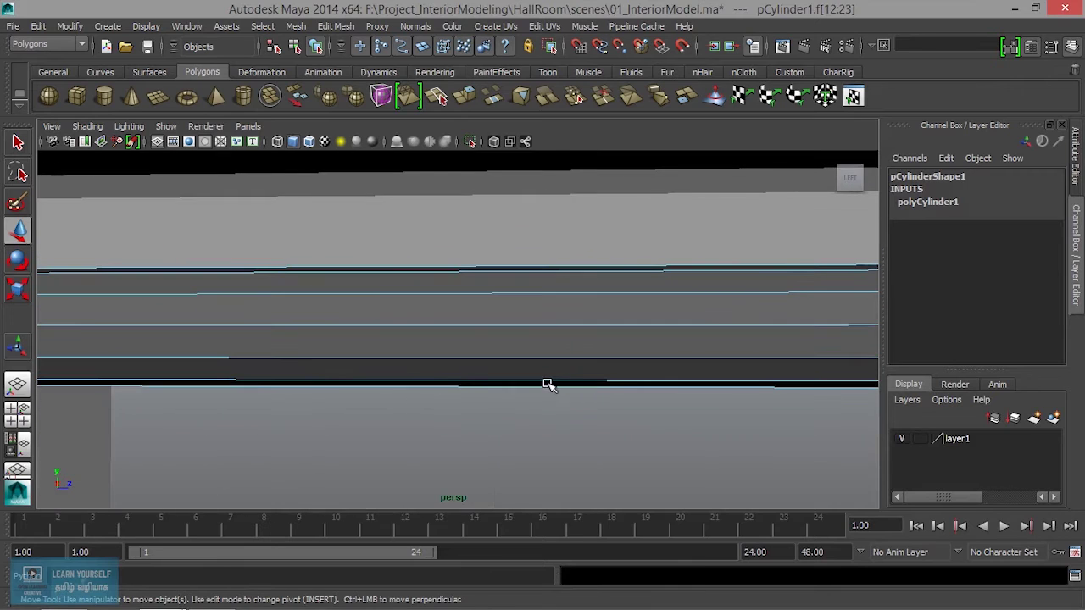
scroll(448, 374, "down", 1)
mouse_move(447, 374)
middle_mouse_down("alt")
mouse_move(242, 368)
mouse_move(310, 375)
middle_mouse_up("alt")
left_click(386, 355)
mouse_move(402, 438)
left_mouse_down("alt")
mouse_move(406, 379)
mouse_move(387, 380)
mouse_move(379, 348)
left_mouse_up("alt")
right_click_drag(379, 349, 477, 376, "alt")
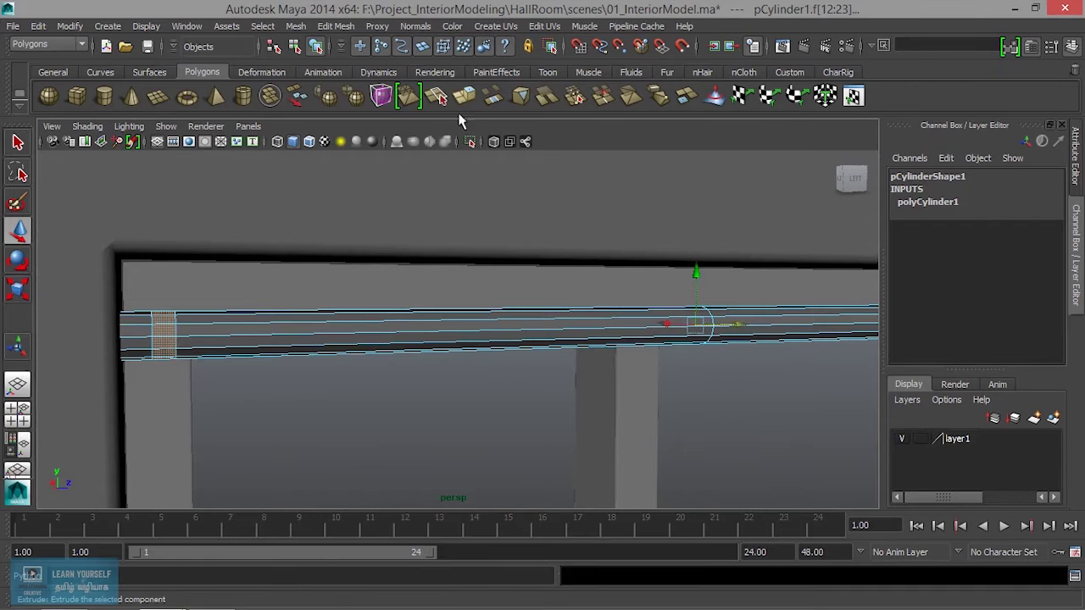
Extrude the ring outward into a collar, then extrude again and scale slightly down.
left_click(465, 96)
left_click_drag(334, 274, 321, 332, "alt")
mouse_move(257, 371)
left_mouse_down()
mouse_move(255, 359)
mouse_move(339, 376)
mouse_move(403, 356)
left_mouse_up()
key("t")
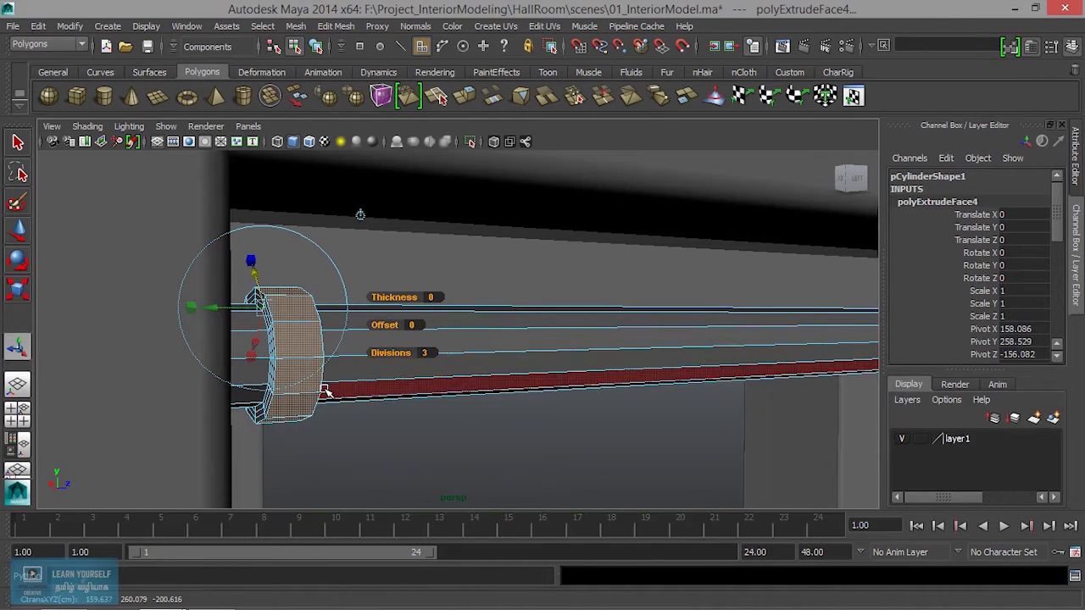
key("ctrl+e")
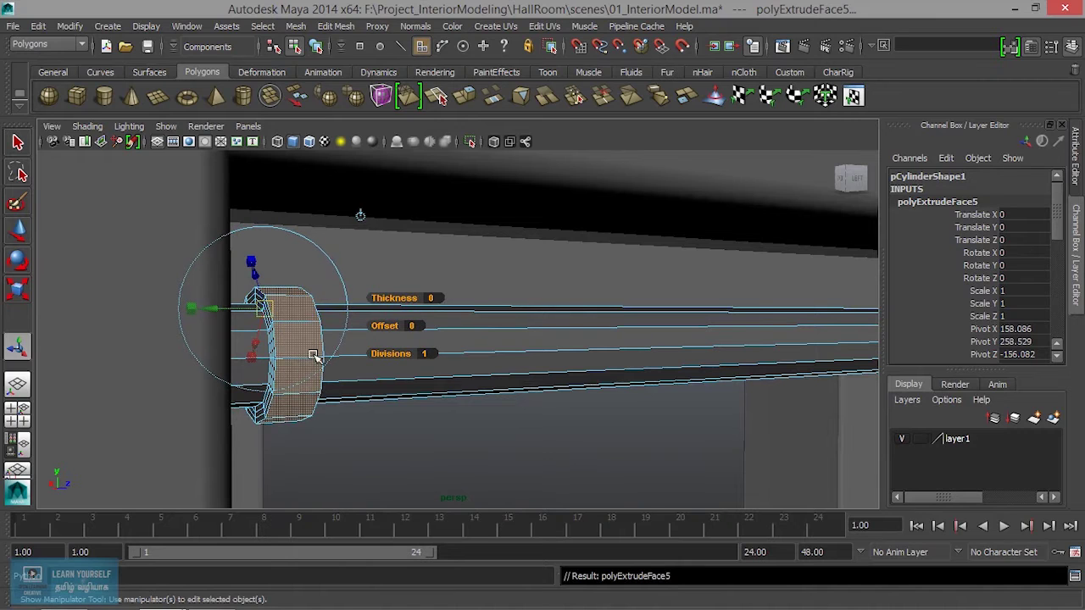
left_click_drag(190, 309, 200, 308)
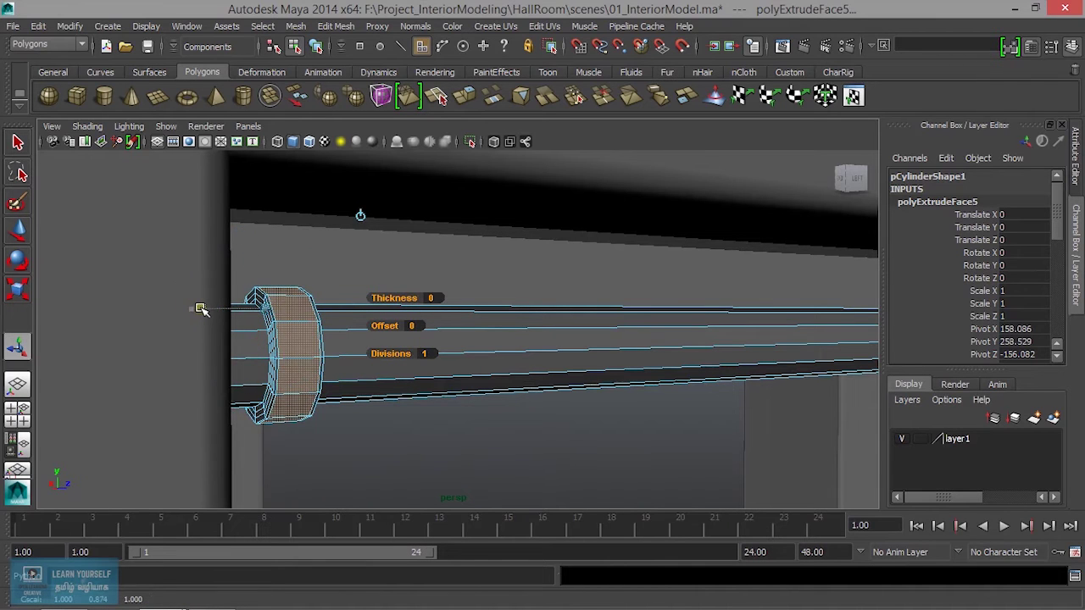
Return to object mode and select the whole curtain rod, viewing the window frame.
right_click_drag(489, 354, 564, 235)
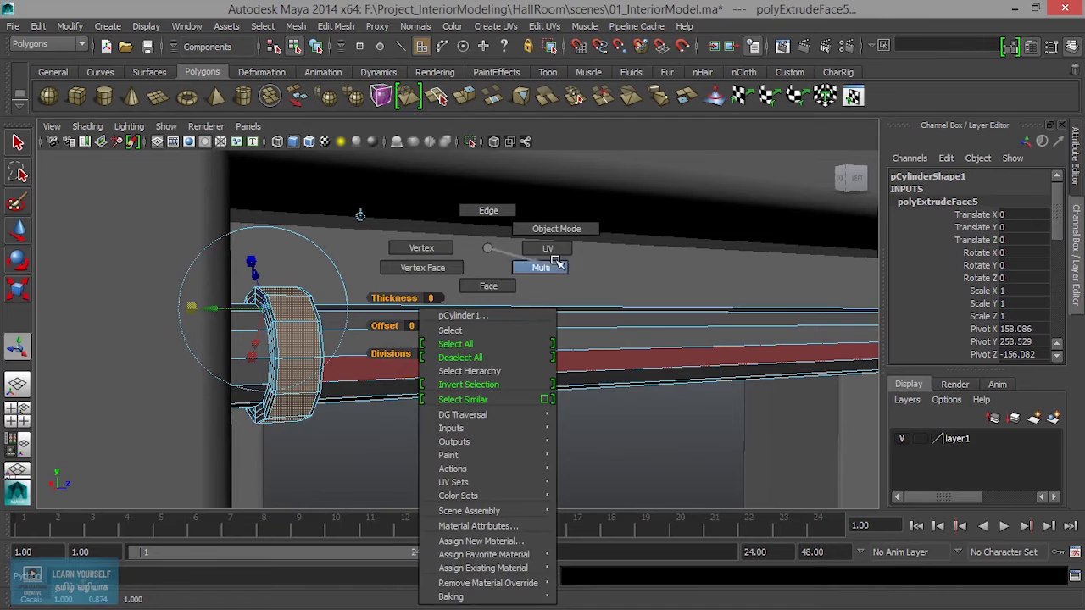
left_click(557, 339)
scroll(530, 394, "down", 2)
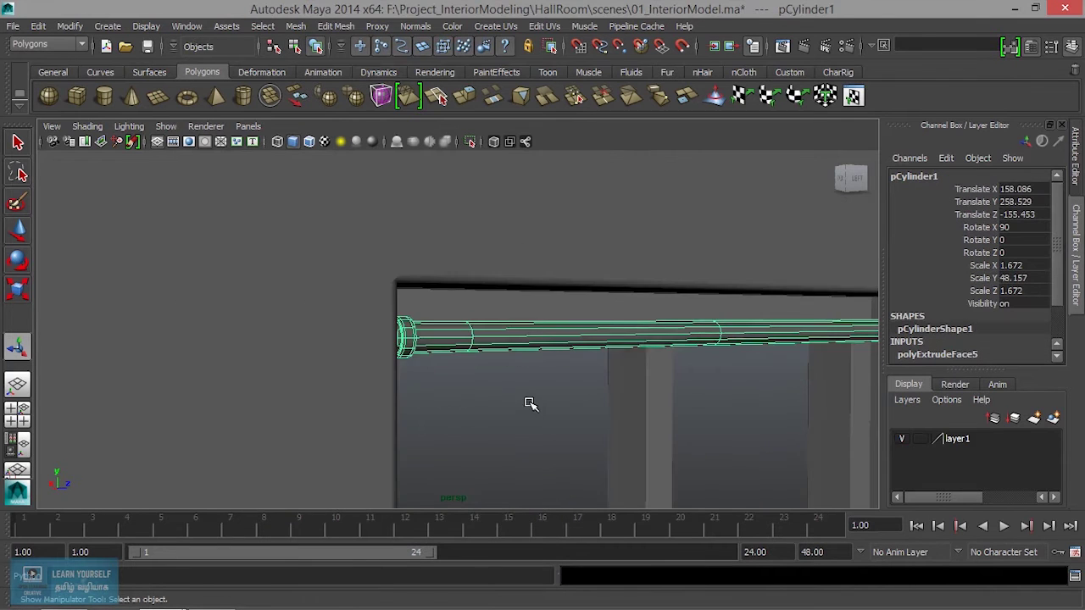
scroll(504, 403, "down", 2)
left_click(423, 424)
mouse_move(530, 448)
left_mouse_down("alt")
mouse_move(452, 446)
mouse_move(452, 404)
mouse_move(534, 424)
mouse_move(510, 350)
left_mouse_up("alt")
left_click(511, 350)
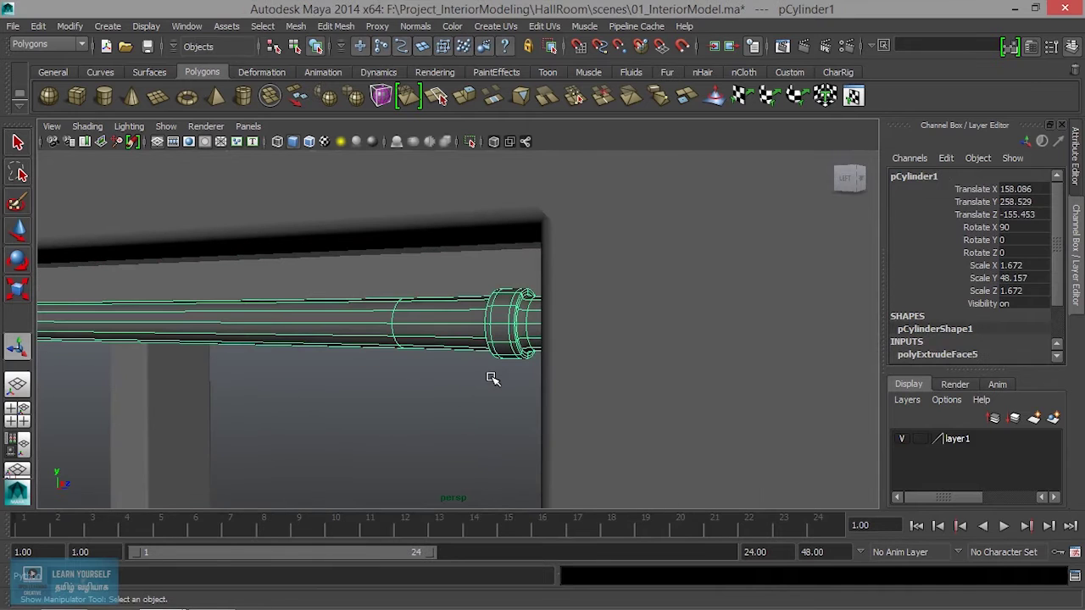
mouse_move(380, 389)
left_mouse_down("alt")
mouse_move(545, 381)
mouse_move(380, 406)
mouse_move(436, 412)
mouse_move(412, 300)
mouse_move(416, 339)
mouse_move(210, 215)
left_mouse_up("alt")
scroll(369, 343, "up", 2)
scroll(390, 377, "down", 5)
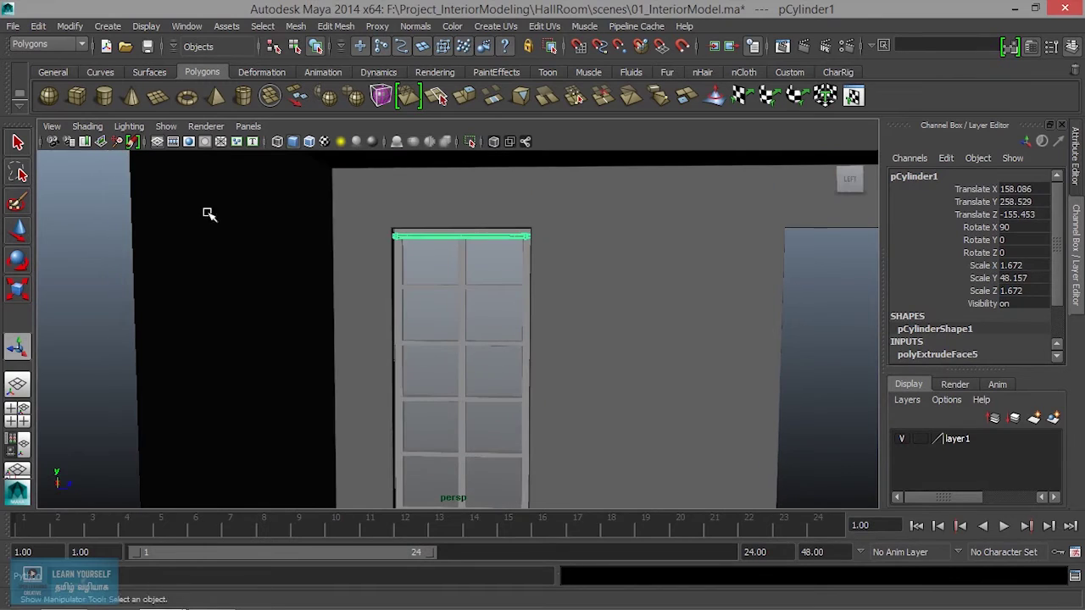
Create a polygon plane, raise it up the wall and enlarge it uniformly.
left_click(159, 99)
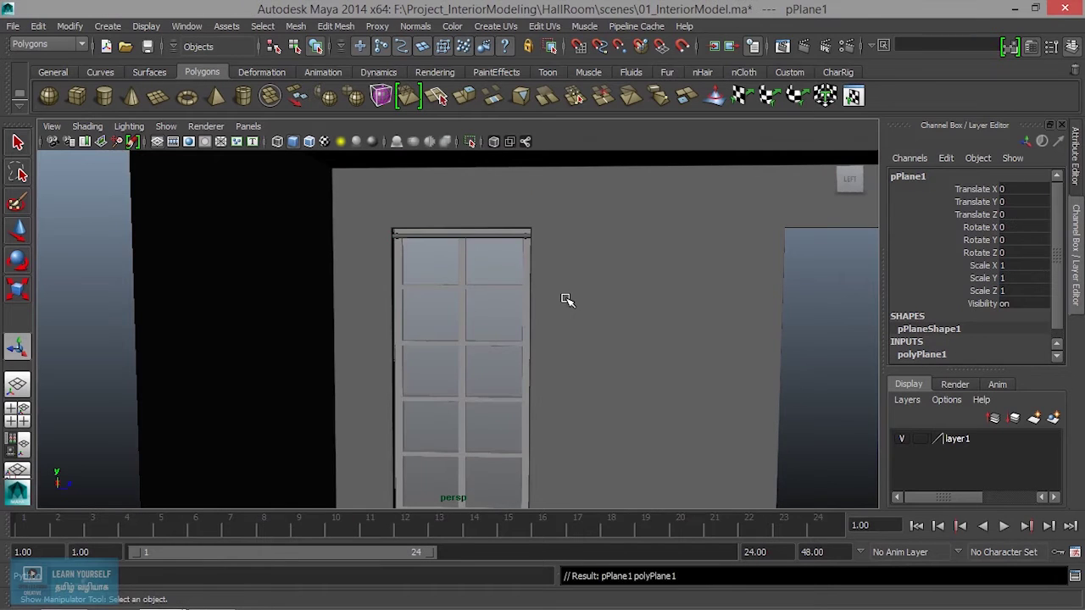
right_click_drag(564, 298, 561, 358, "alt")
key("w")
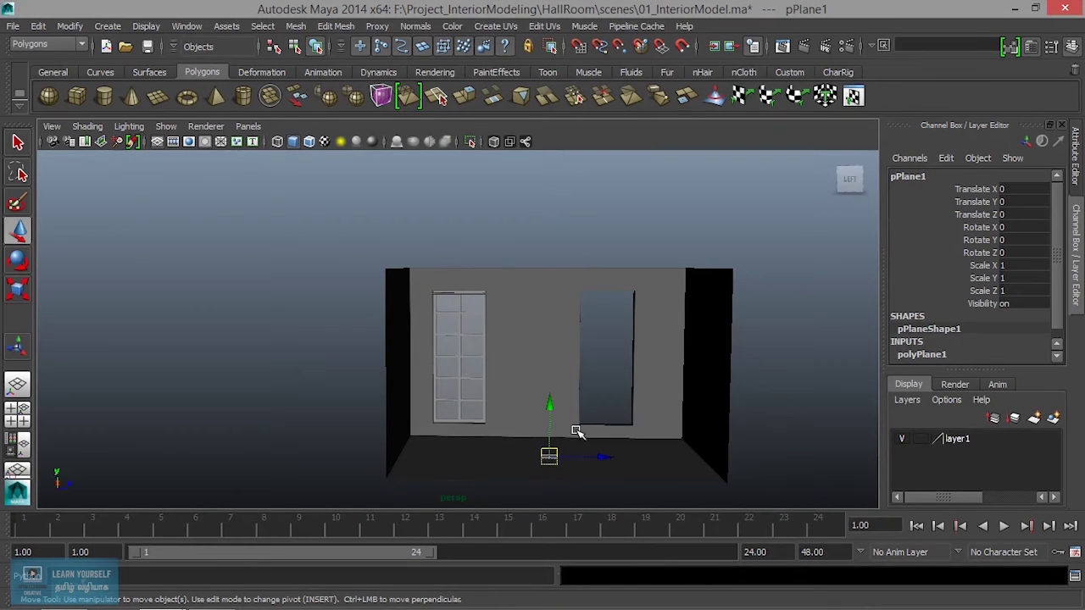
left_click_drag(551, 416, 556, 303)
key("r")
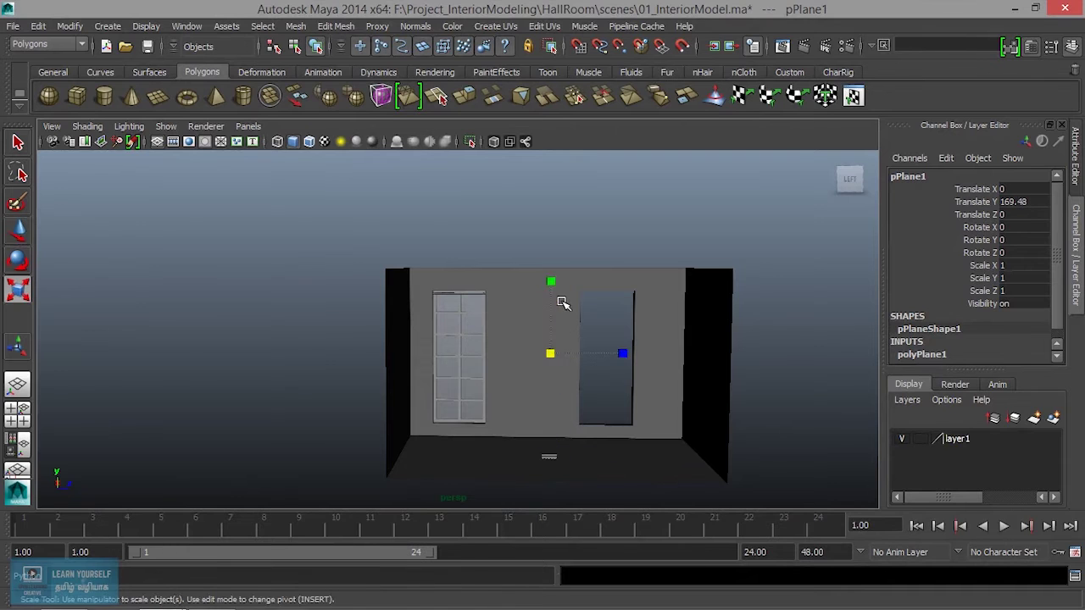
left_click_drag(560, 410, 613, 395, "alt")
right_click_drag(613, 395, 758, 429, "alt")
left_click_drag(758, 429, 503, 367, "alt")
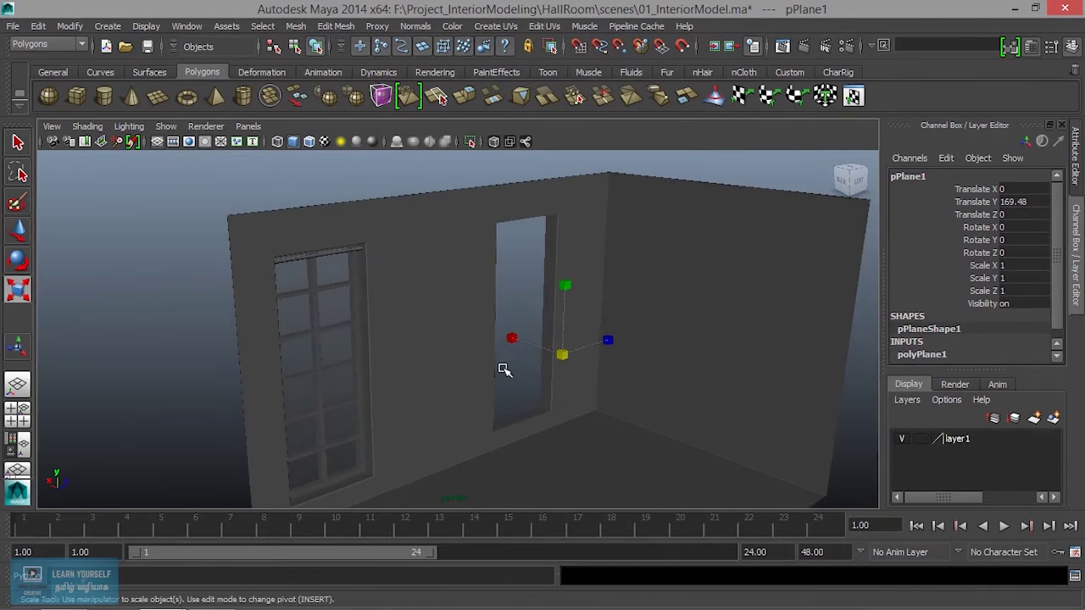
right_click_drag(504, 368, 608, 425, "alt")
left_click_drag(615, 367, 660, 388)
Stand the plane upright by setting its Rotate Z to 90.
key("e")
left_click_drag(646, 320, 661, 373)
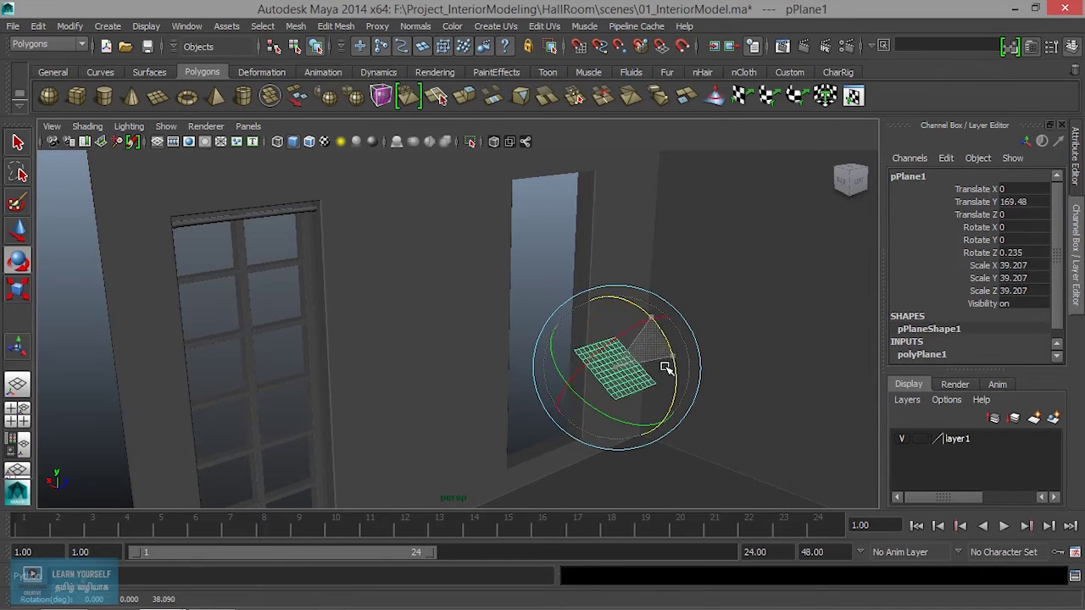
left_click(1030, 252)
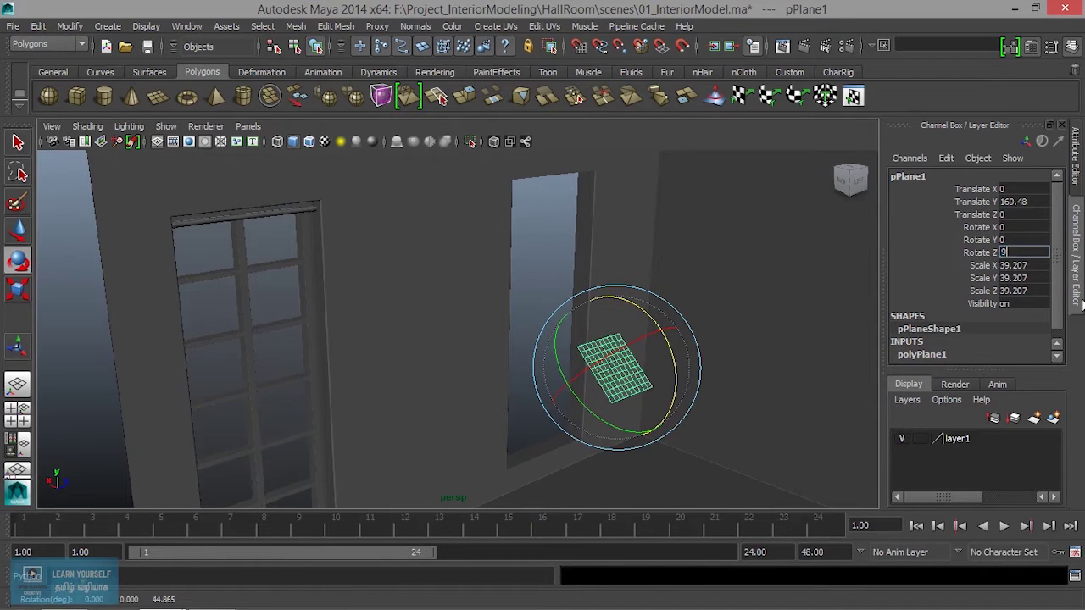
type("0")
key("Return")
scroll(593, 364, "down", 5)
left_click_drag(525, 381, 489, 395, "alt")
key("space")
key("space")
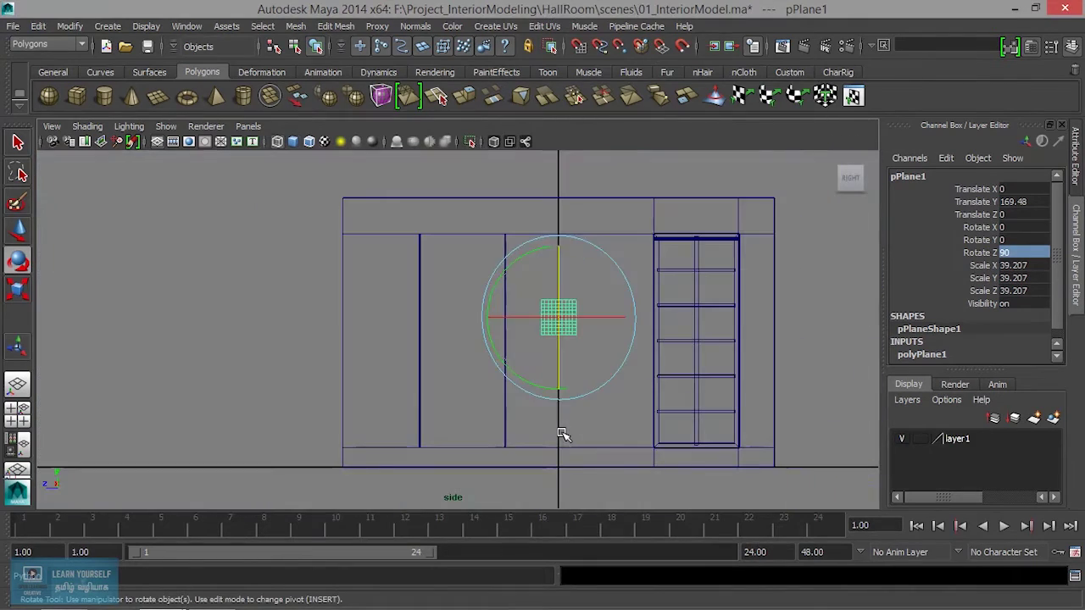
Move and stretch the plane to fill the window frame in side view.
key("w")
mouse_move(564, 321)
left_mouse_down()
mouse_move(700, 270)
mouse_move(703, 346)
mouse_move(698, 330)
left_mouse_up()
key("r")
left_click_drag(698, 260, 703, 209)
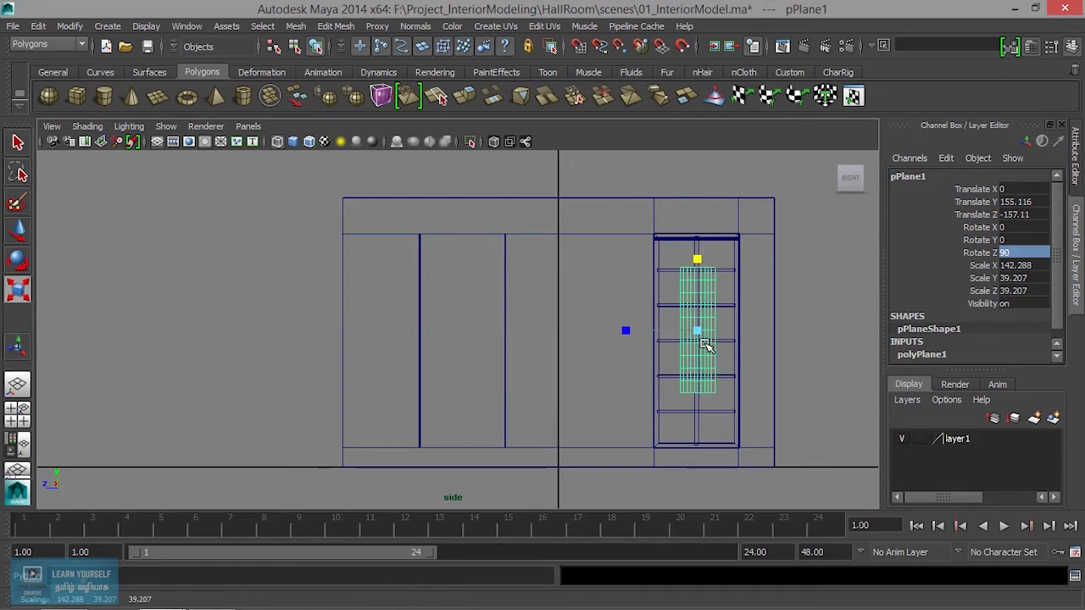
scroll(705, 348, "up", 2)
middle_click_drag(718, 365, 449, 359, "alt")
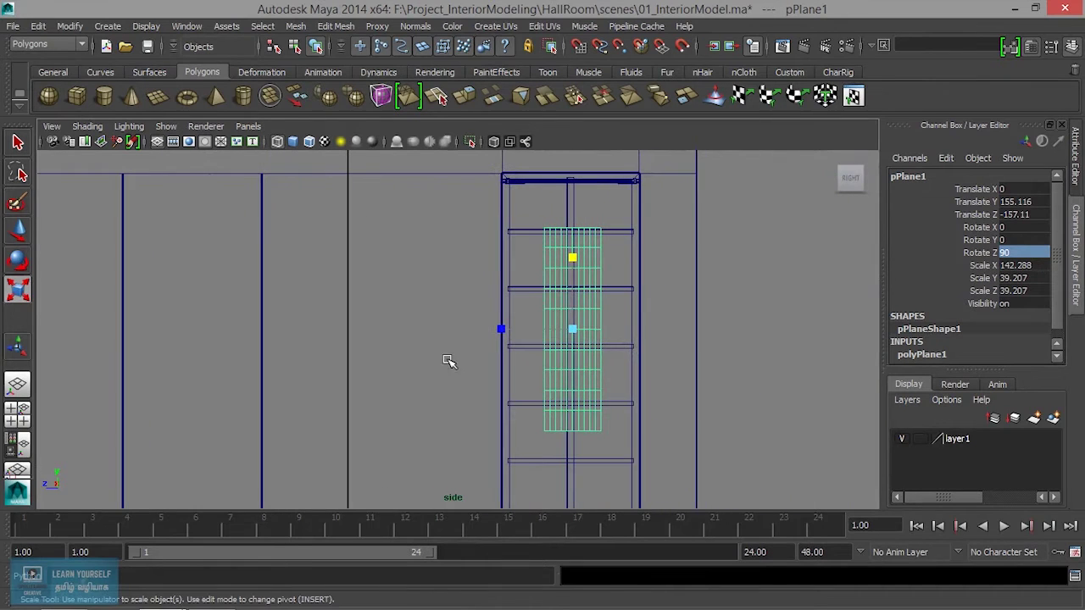
mouse_move(574, 259)
left_mouse_down()
mouse_move(576, 225)
mouse_move(607, 284)
mouse_move(574, 255)
mouse_move(577, 328)
mouse_move(552, 296)
left_mouse_up()
Delete the test plane pPlane1.
key("w")
scroll(576, 329, "down", 2)
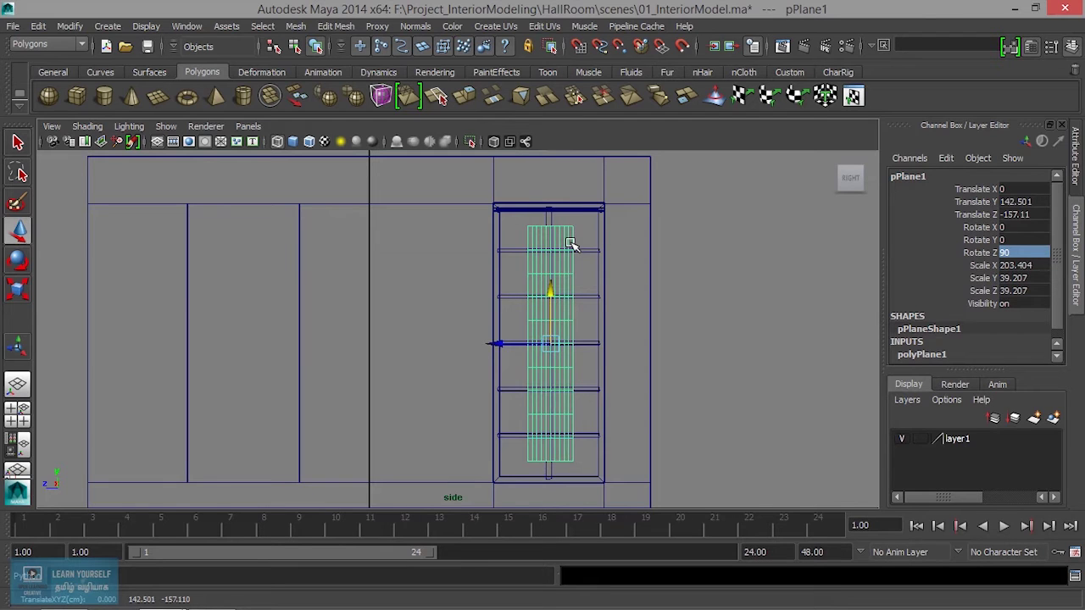
key("Delete")
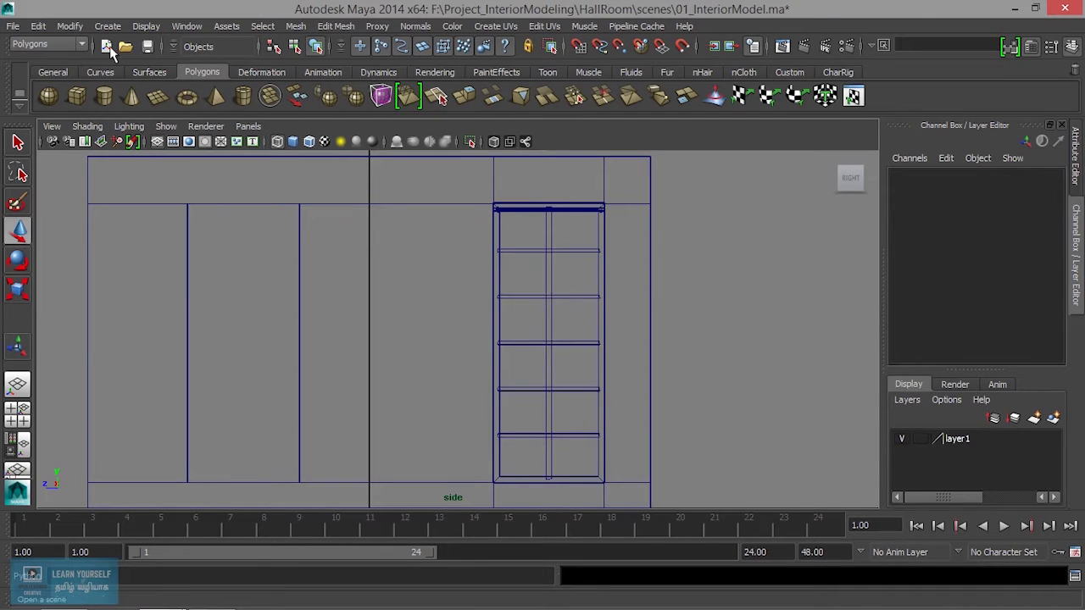
Draw a three-point CV curve, curve1, across the window top just below the rod.
left_click(107, 27)
mouse_move(127, 186)
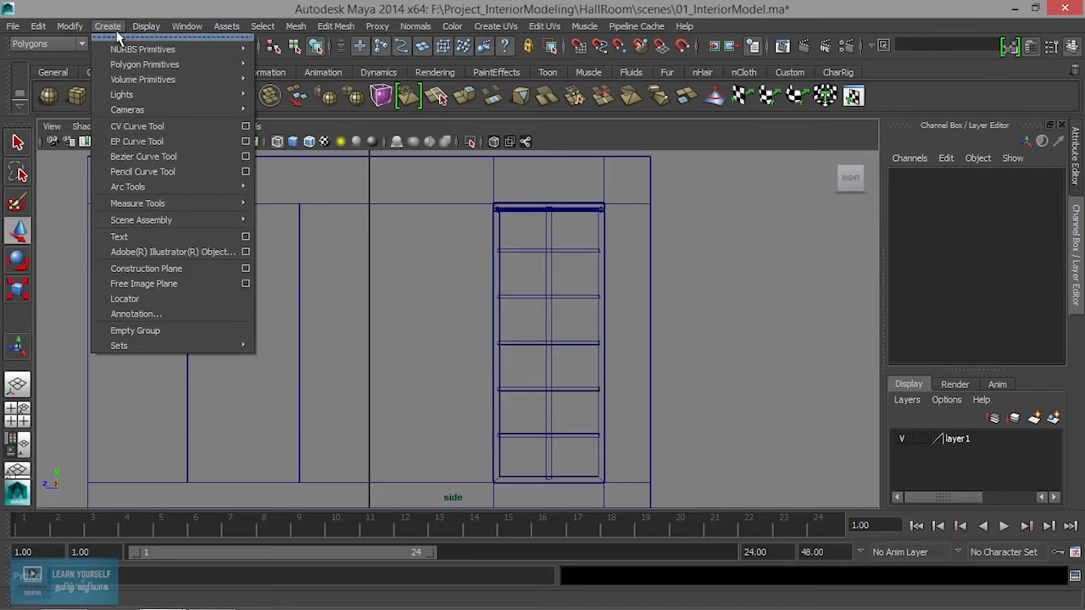
left_click(138, 126)
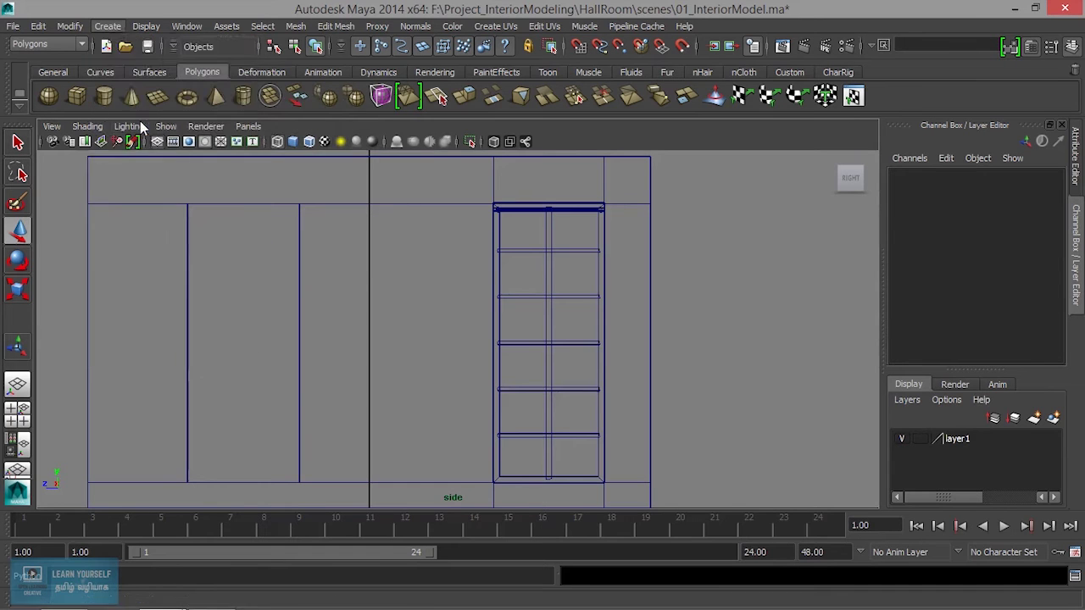
scroll(612, 291, "up", 5)
scroll(533, 403, "down", 4)
scroll(513, 398, "down", 1)
scroll(505, 389, "up", 3)
scroll(505, 389, "up", 2)
middle_click_drag(552, 368, 443, 368, "alt")
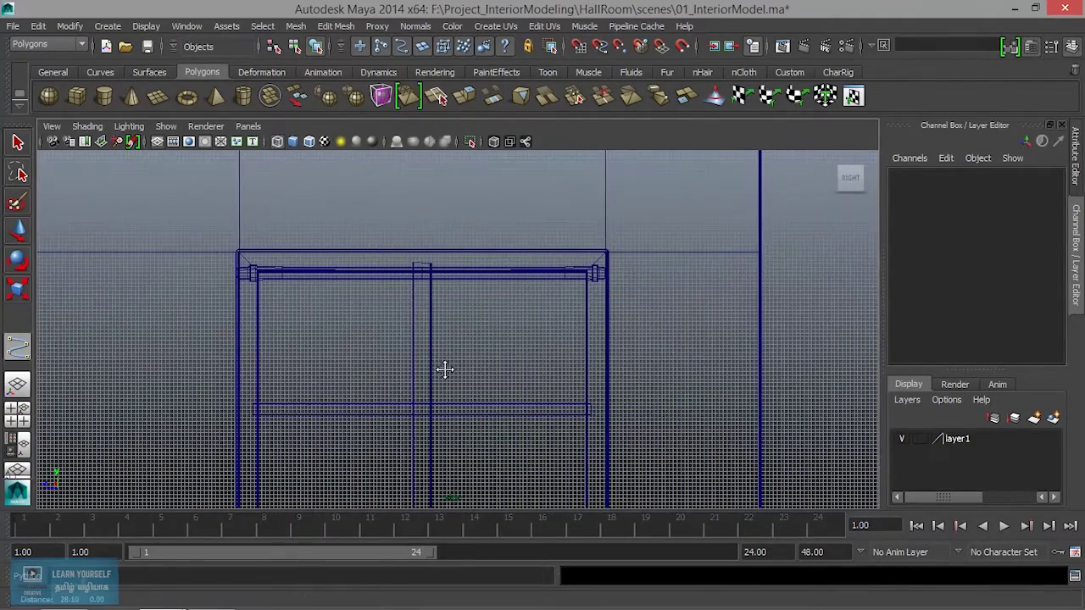
left_click(366, 298)
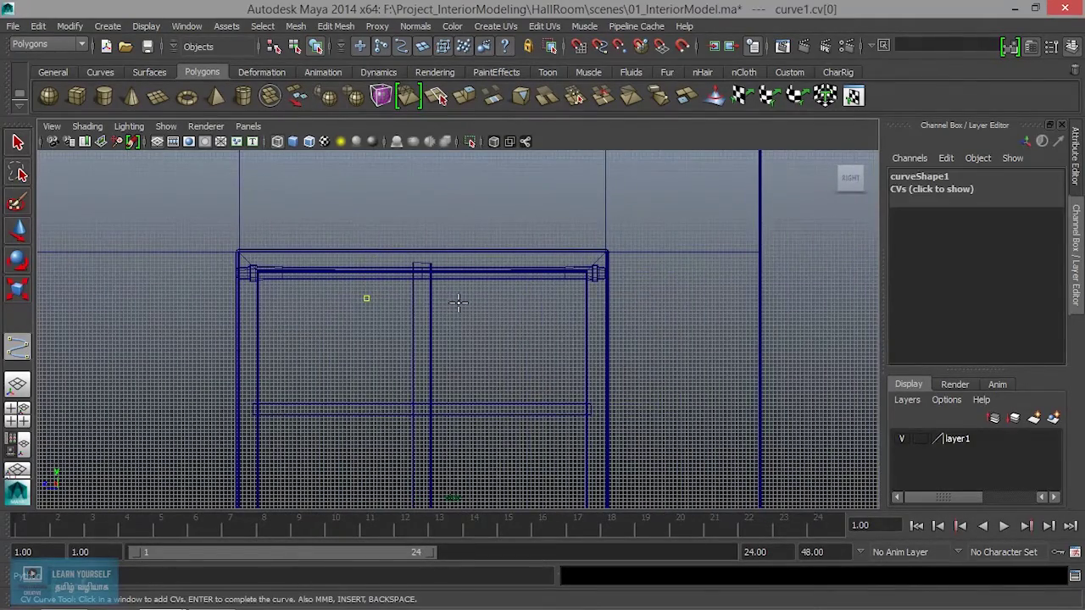
left_click(557, 299)
left_click(594, 298)
key("Return")
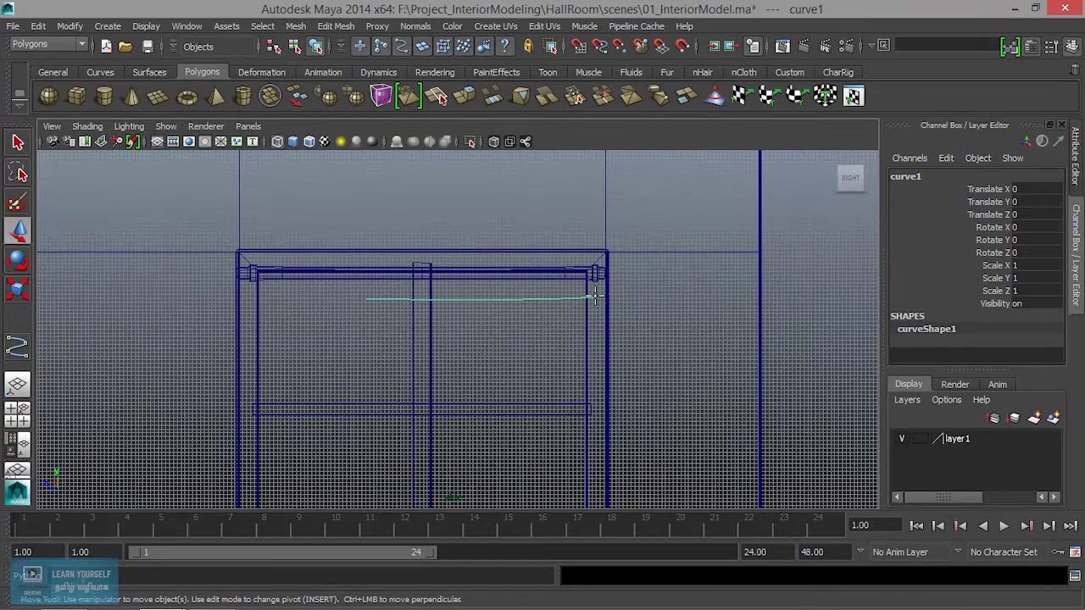
Center curve1's pivot, undoing a trial downward move.
right_click_drag(552, 303, 571, 305)
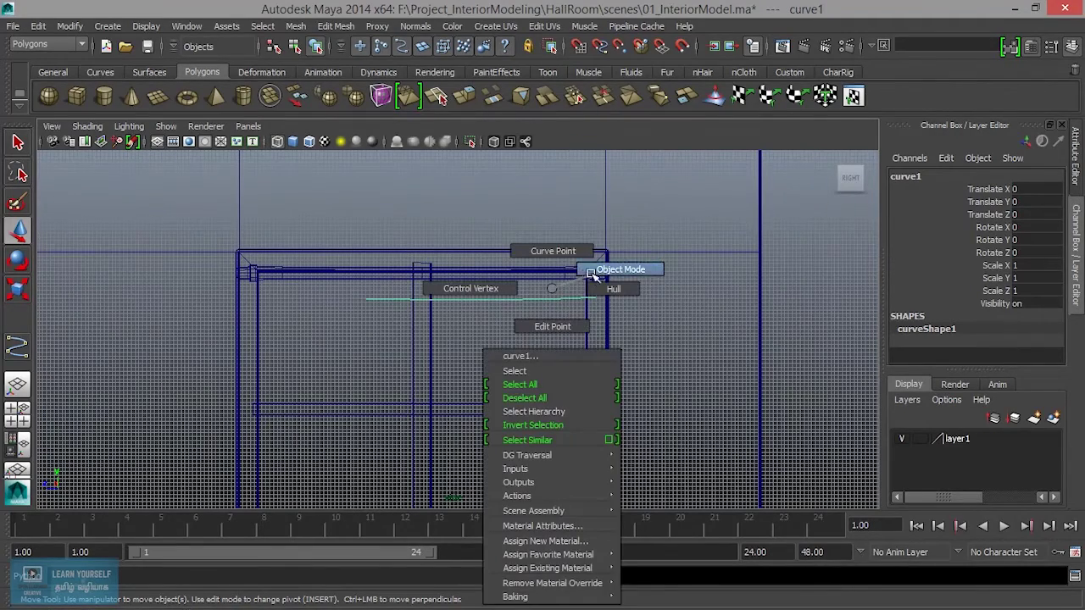
middle_click_drag(568, 373, 586, 282, "alt")
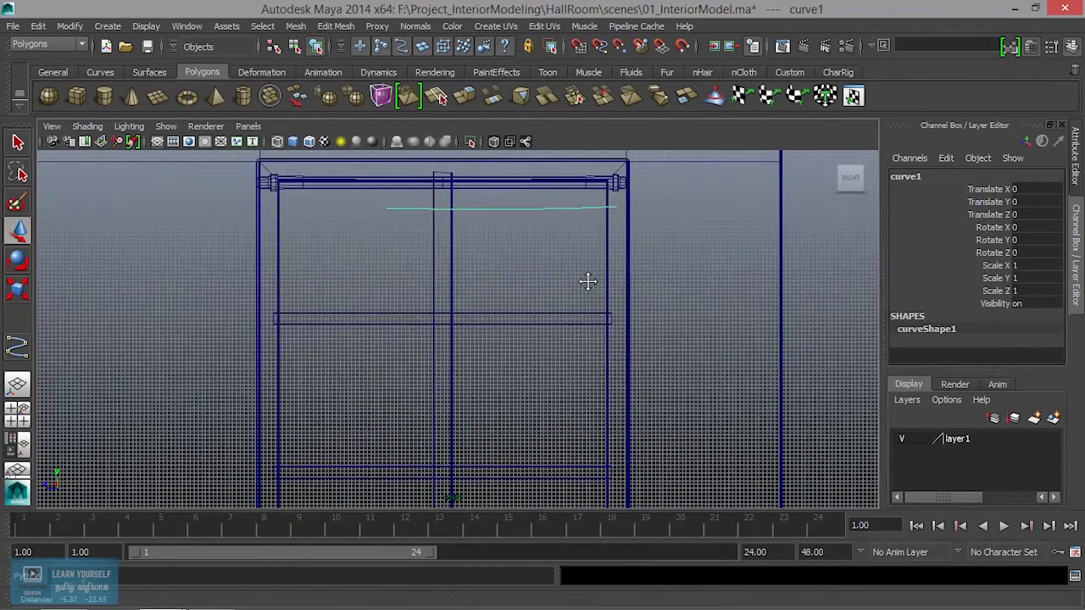
scroll(586, 281, "down", 1)
scroll(586, 284, "down", 1)
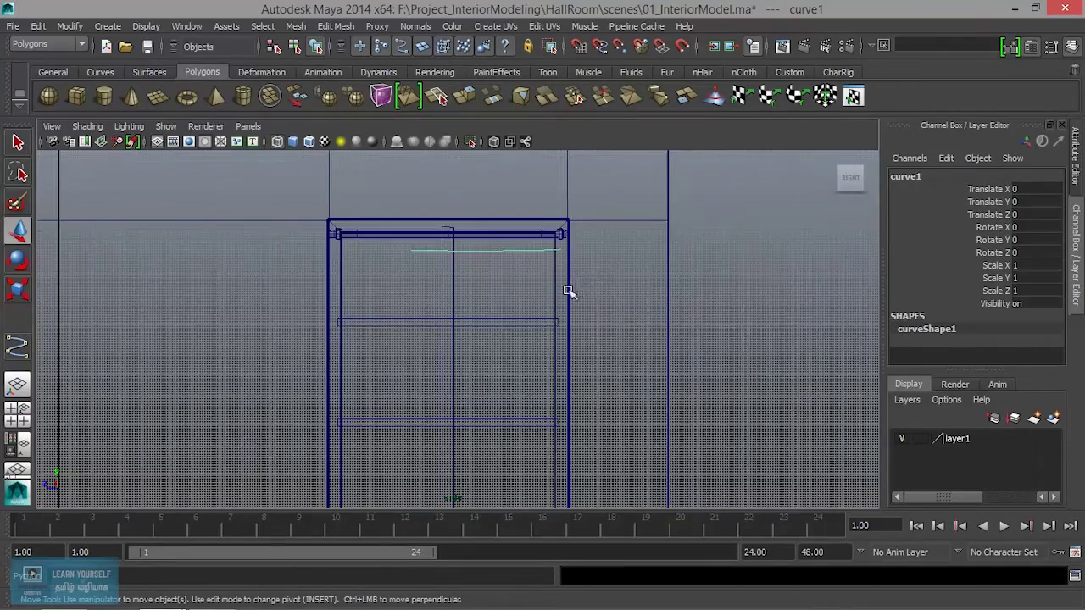
scroll(508, 267, "down", 2)
left_click(69, 27)
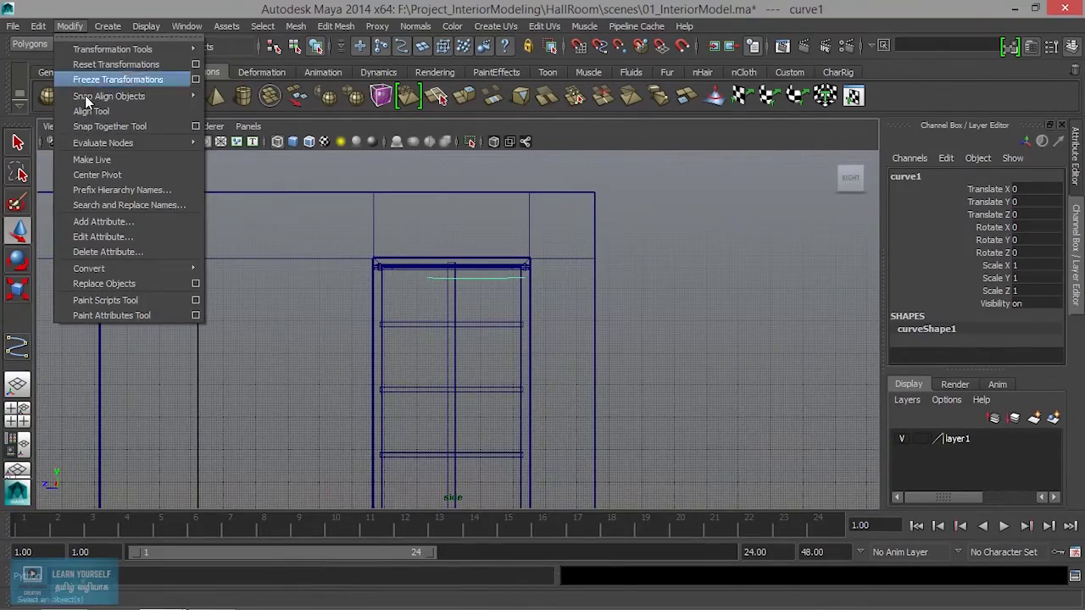
left_click(114, 178)
left_click_drag(468, 239, 480, 305)
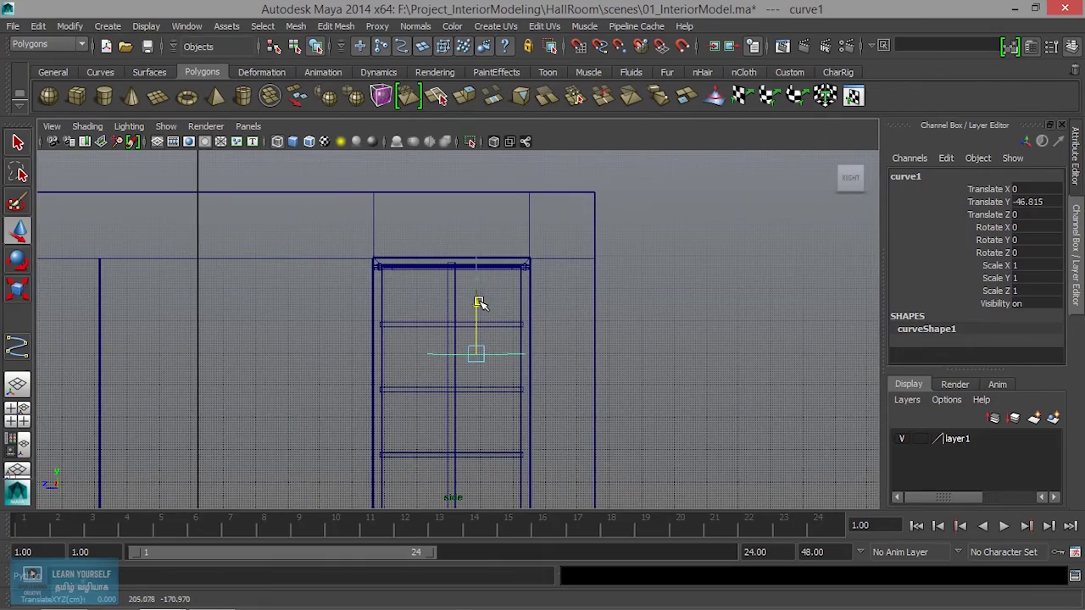
scroll(496, 322, "up", 1)
scroll(498, 328, "up", 2)
key("ctrl+z")
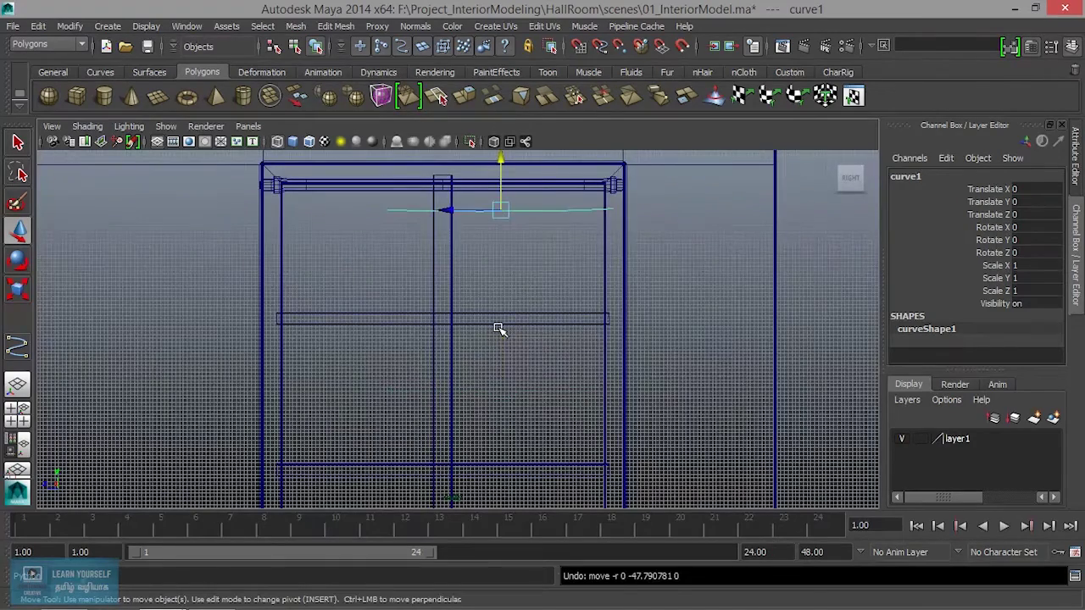
Duplicate the curve into curve2 through curve5, spacing them down to Translate Y -218.422.
key("ctrl+d")
left_click_drag(499, 163, 499, 292)
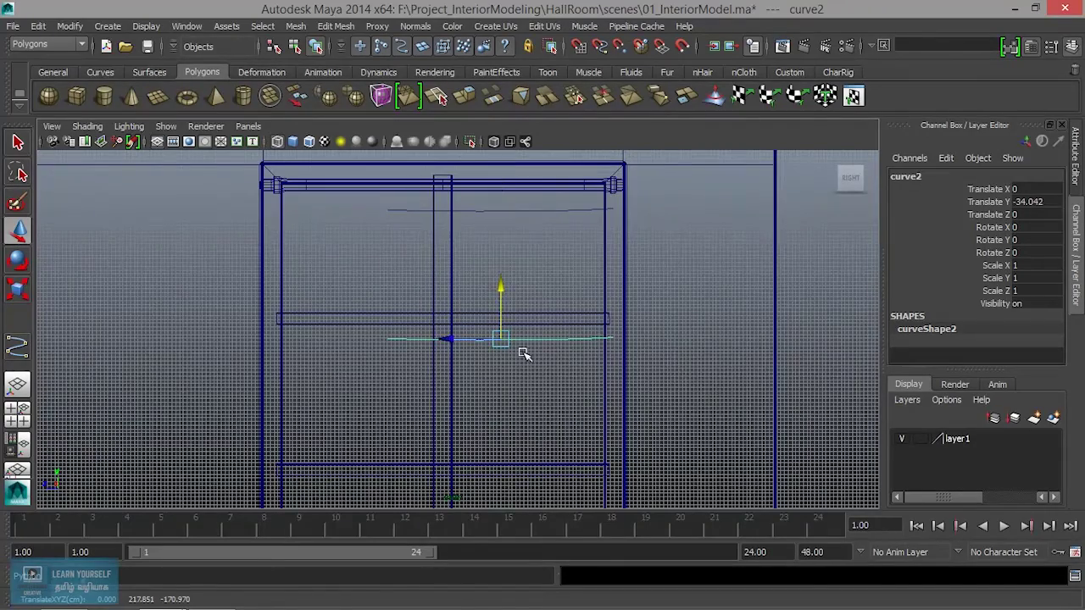
middle_click_drag(524, 354, 510, 235, "alt")
left_click_drag(483, 165, 491, 214)
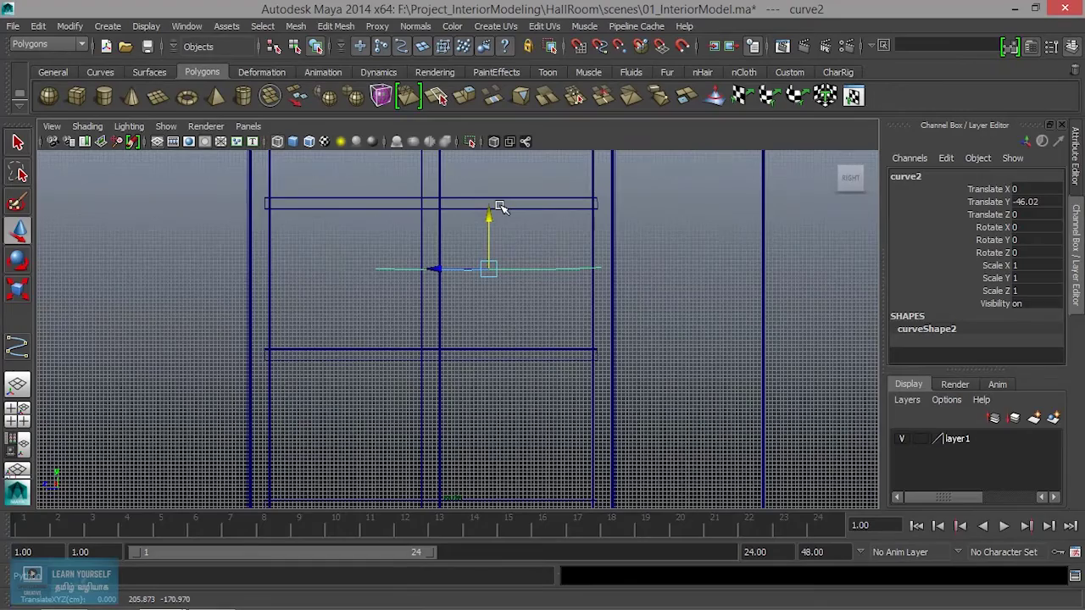
scroll(513, 326, "down", 2)
scroll(516, 364, "down", 2)
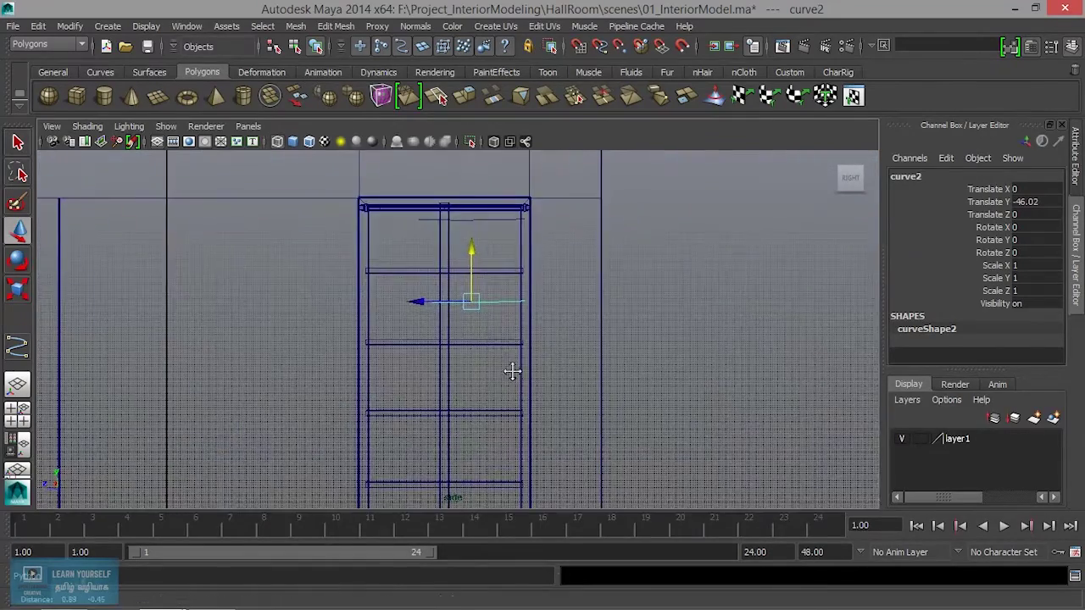
scroll(509, 330, "down", 2)
left_click_drag(468, 206, 475, 299)
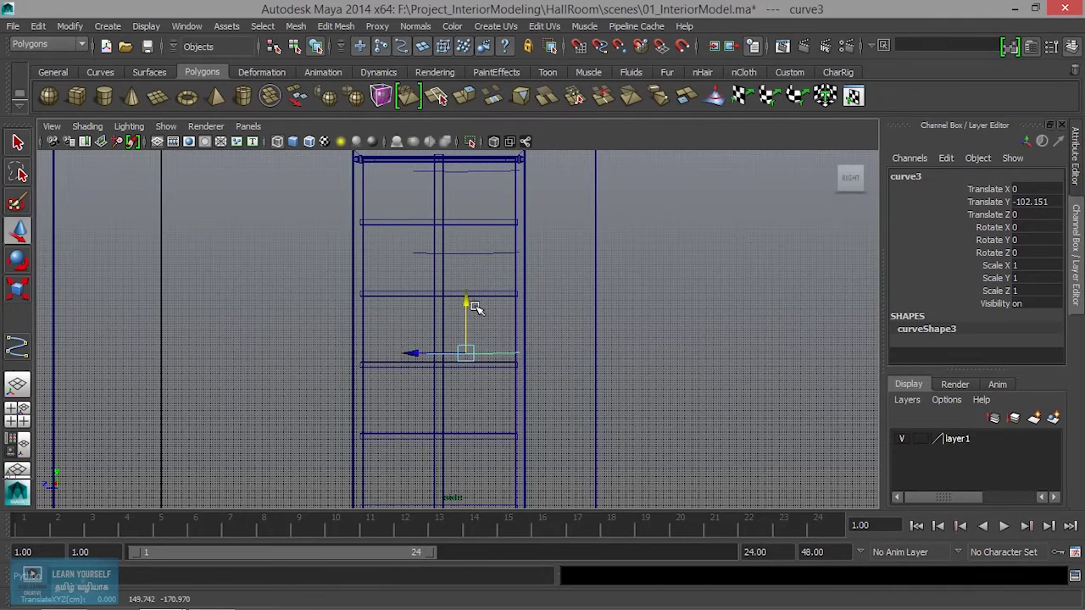
key("ctrl+d")
left_click_drag(465, 301, 465, 420)
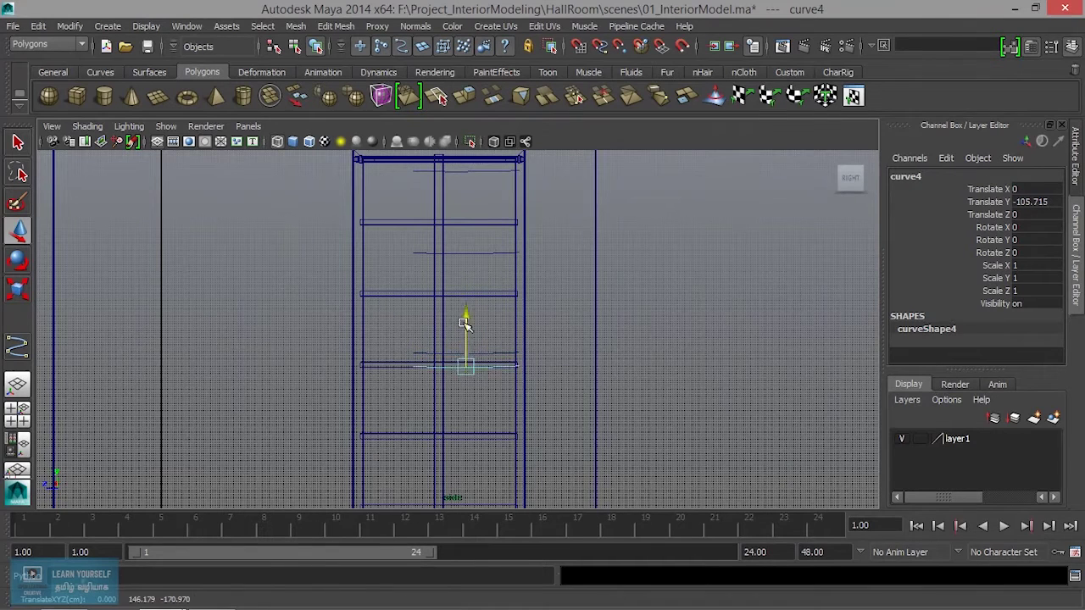
middle_click_drag(496, 424, 482, 283, "alt")
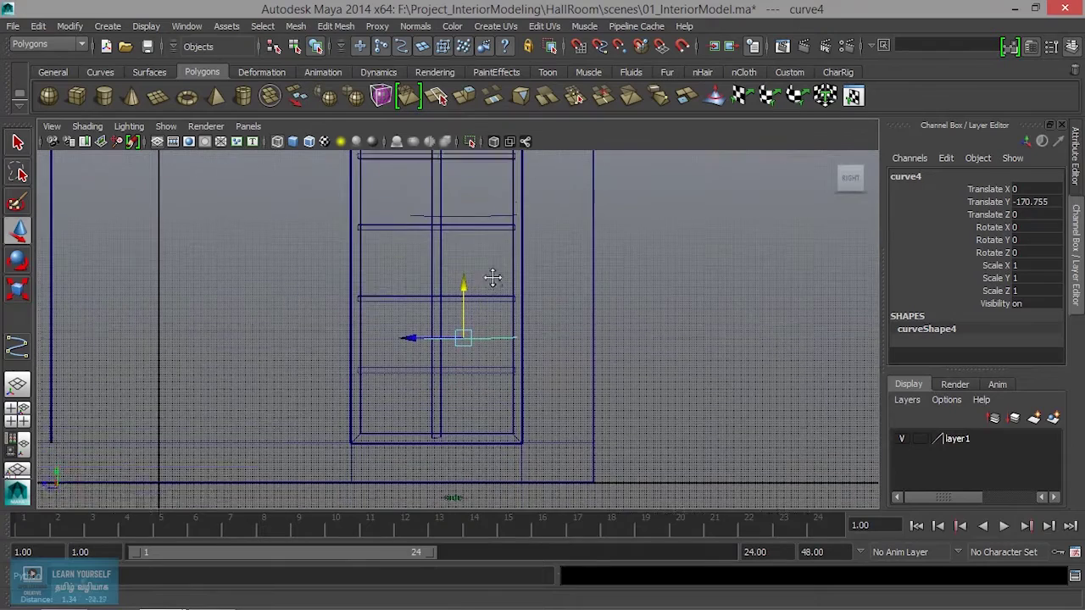
left_click_drag(464, 278, 464, 390)
key("space")
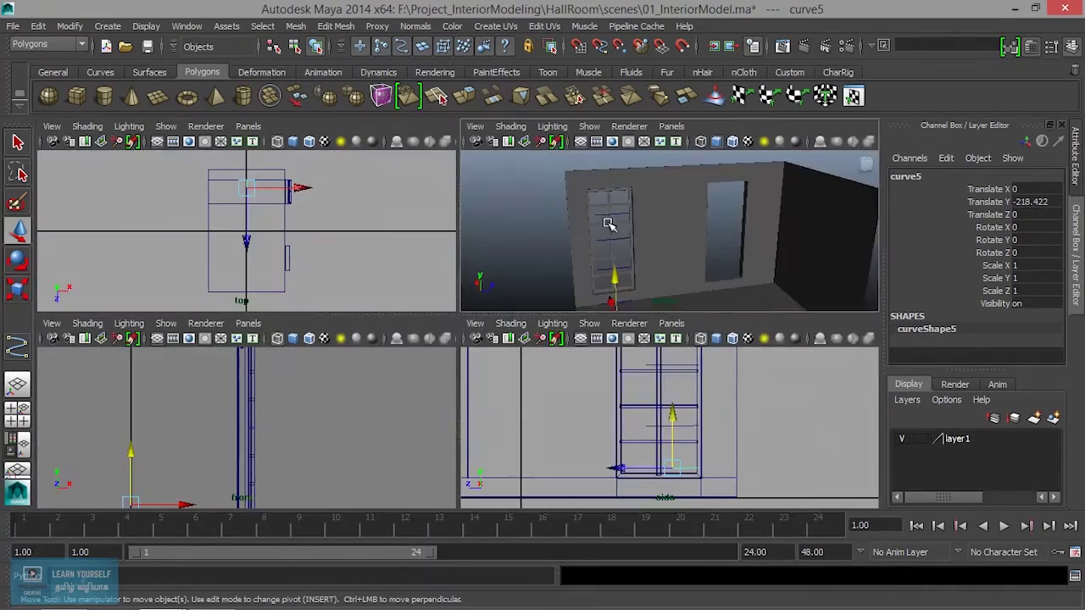
Select the room walls mesh in the maximized perspective view.
key("space")
left_click_drag(486, 341, 401, 330, "alt")
right_click_drag(402, 329, 672, 362, "alt")
mouse_move(672, 362)
left_mouse_down("alt")
mouse_move(594, 365)
mouse_move(501, 395)
mouse_move(517, 429)
mouse_move(622, 387)
mouse_move(622, 322)
mouse_move(533, 339)
left_mouse_up("alt")
middle_click_drag(534, 339, 593, 371, "alt")
right_click_drag(593, 371, 516, 408, "alt")
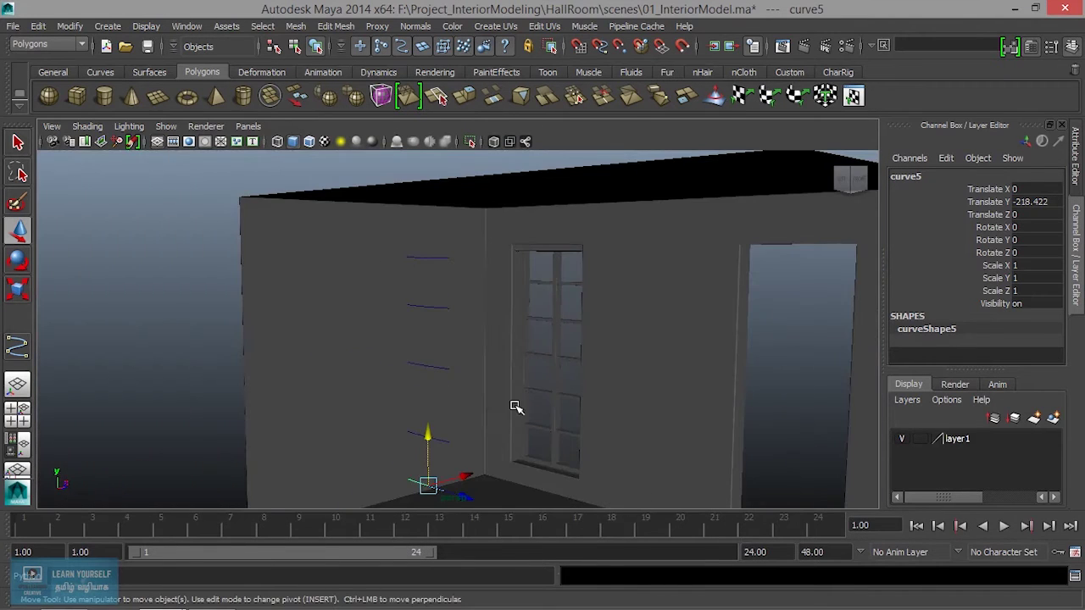
left_click(451, 442)
scroll(436, 439, "up", 3)
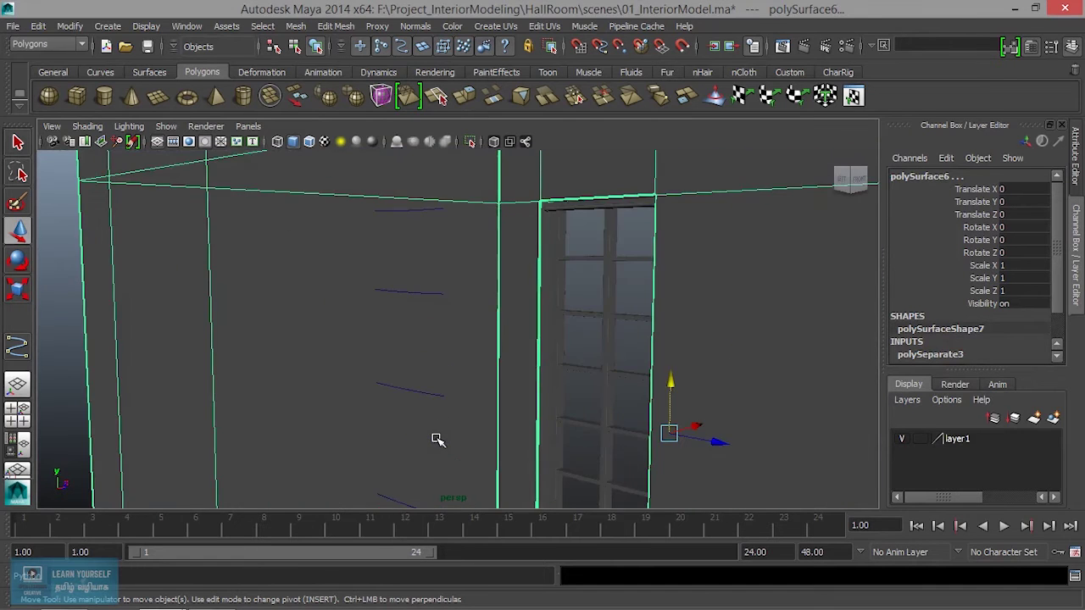
scroll(460, 441, "down", 5)
left_click_drag(461, 440, 428, 461, "alt")
scroll(413, 373, "up", 3)
scroll(418, 375, "down", 3)
left_click(658, 356)
left_click(381, 246)
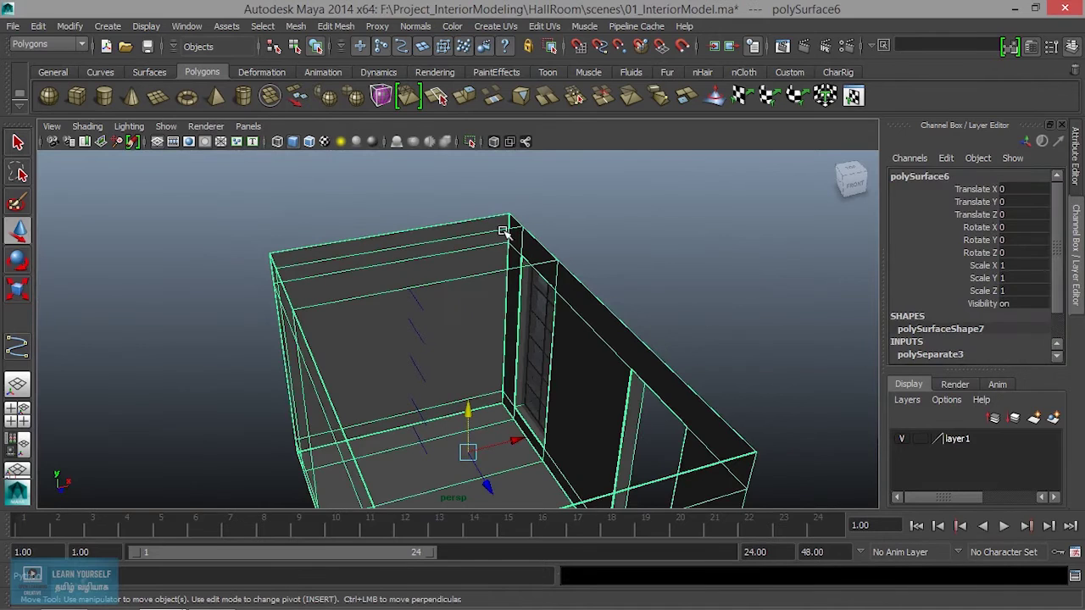
Put the walls on a new hidden layer2 and marquee-select all the guide curves.
left_click(1052, 418)
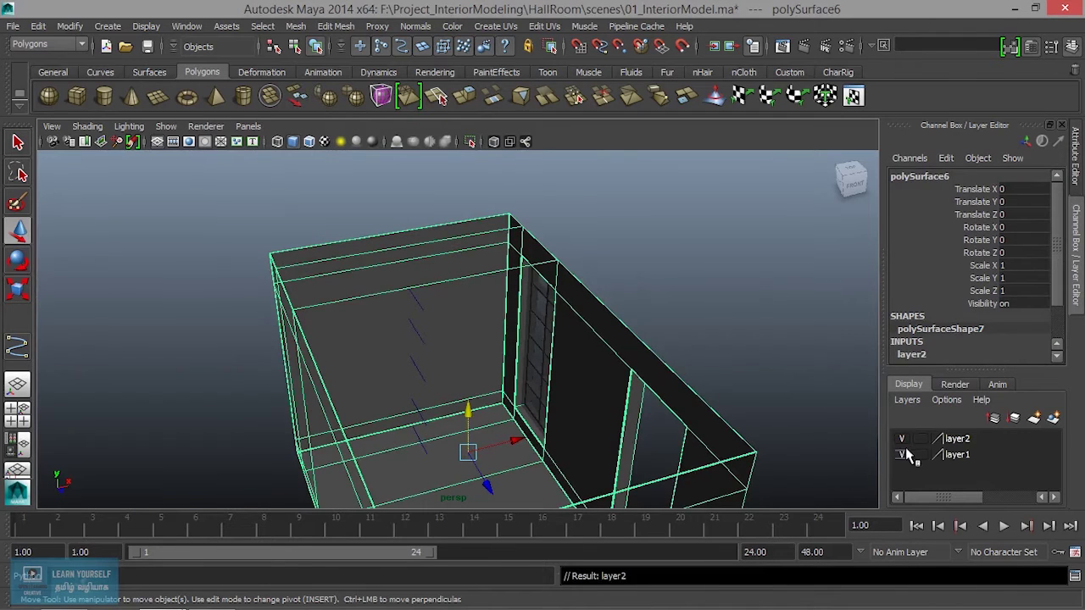
left_click(903, 439)
left_click_drag(617, 399, 363, 267, "alt")
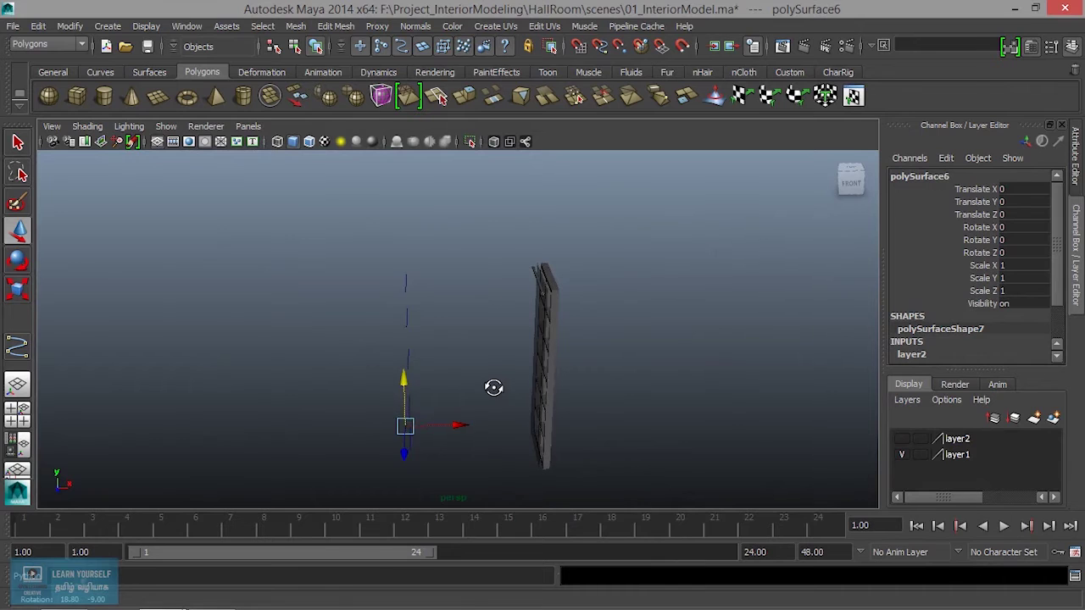
mouse_move(453, 461)
left_mouse_down()
mouse_move(449, 451)
mouse_move(520, 364)
mouse_move(545, 429)
mouse_move(673, 444)
mouse_move(574, 433)
left_mouse_up()
left_click(46, 44)
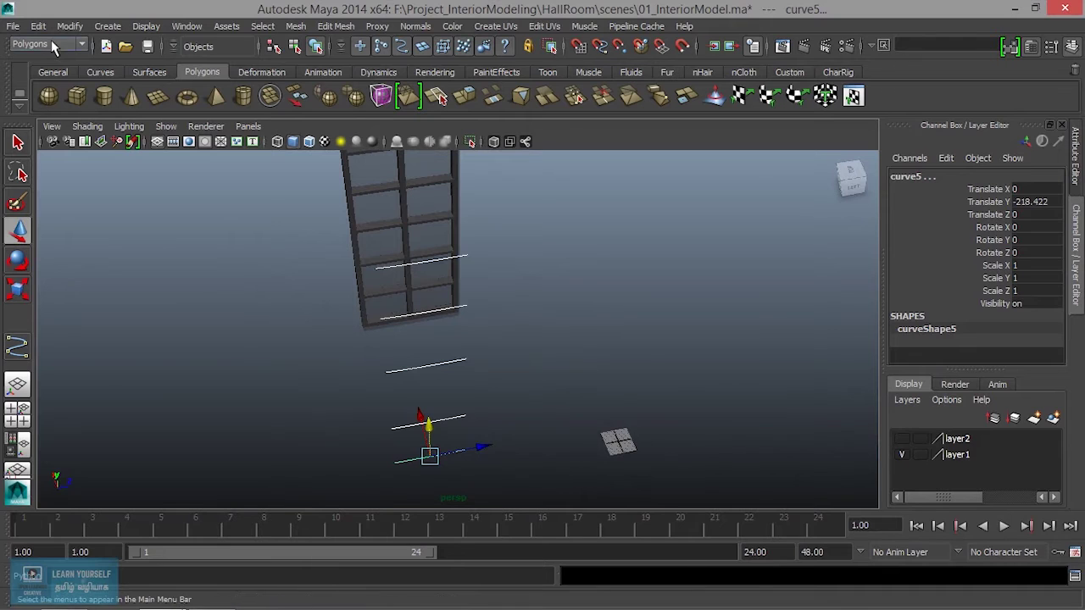
Loft a trial surface through the guide curves and pull one of its control vertices.
left_click(58, 80)
left_click(322, 26)
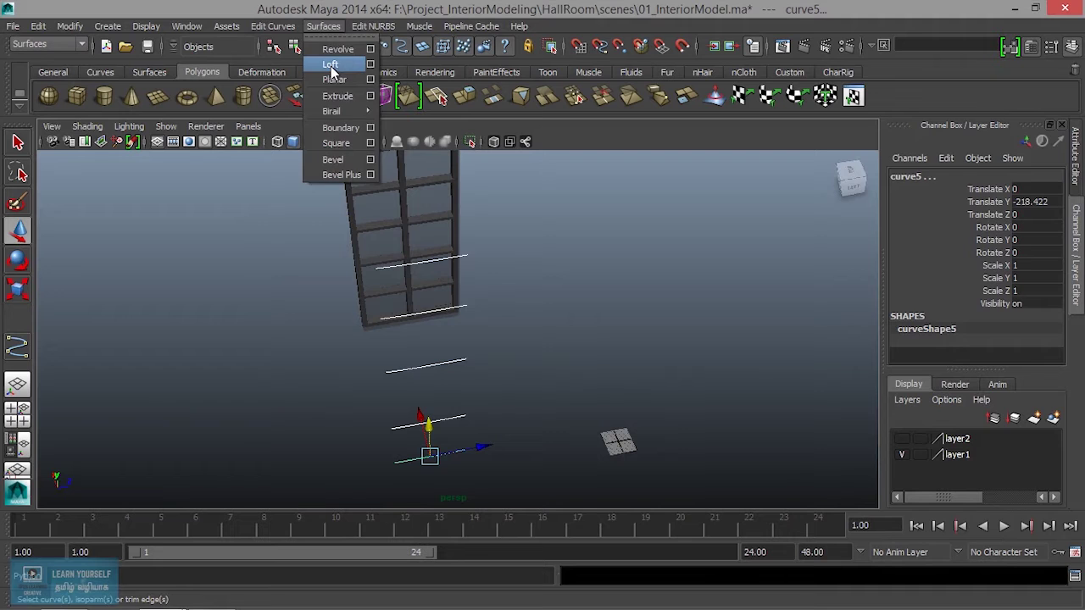
left_click(332, 68)
mouse_move(415, 408)
left_mouse_down("alt")
mouse_move(542, 422)
mouse_move(457, 401)
mouse_move(569, 440)
mouse_move(505, 451)
left_mouse_up("alt")
scroll(505, 451, "up", 3)
scroll(513, 439, "up", 3)
mouse_move(432, 254)
left_mouse_down("alt")
mouse_move(436, 274)
mouse_move(516, 339)
mouse_move(506, 347)
mouse_move(477, 293)
left_mouse_up("alt")
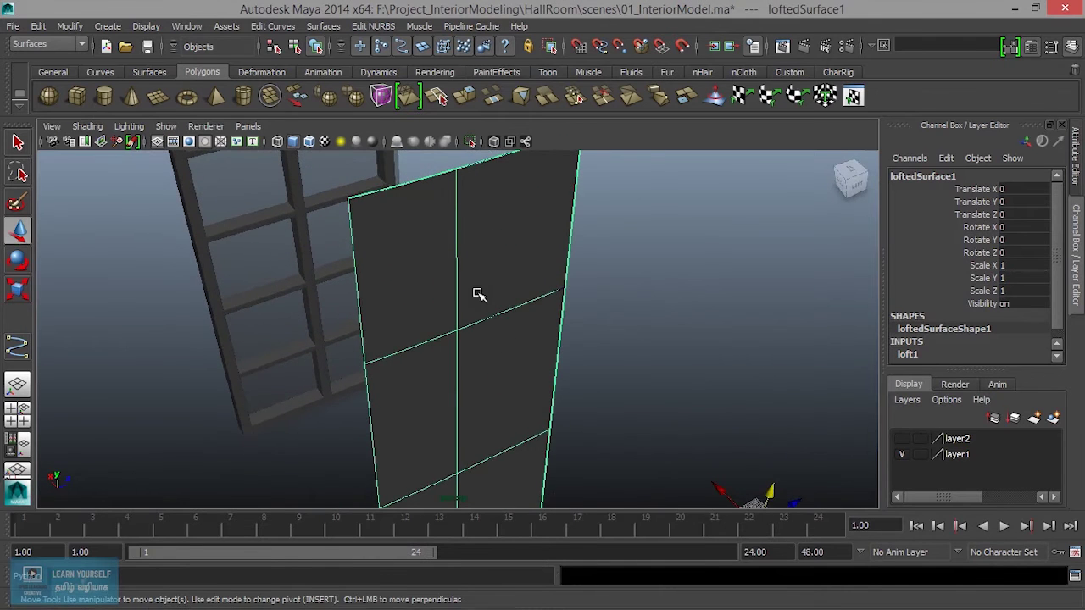
right_click_drag(477, 294, 407, 276)
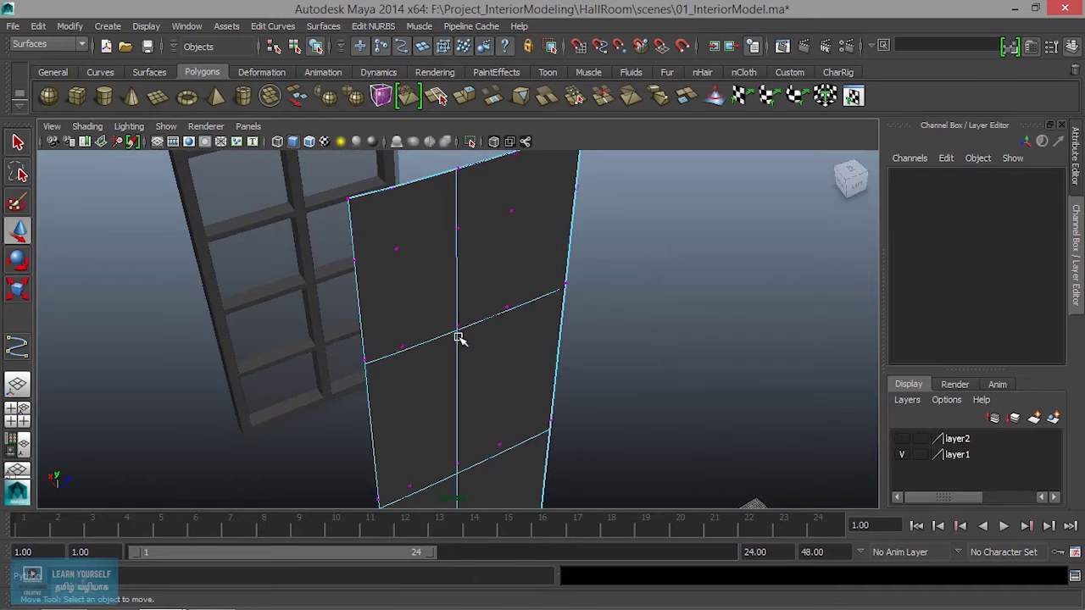
left_click_drag(445, 308, 477, 359)
mouse_move(435, 302)
left_mouse_down()
mouse_move(416, 274)
mouse_move(474, 358)
left_mouse_up()
Undo the vertex edit, loft and layer2, bringing curve2 back up to the rod.
key("ctrl+z")
key("ctrl+z")
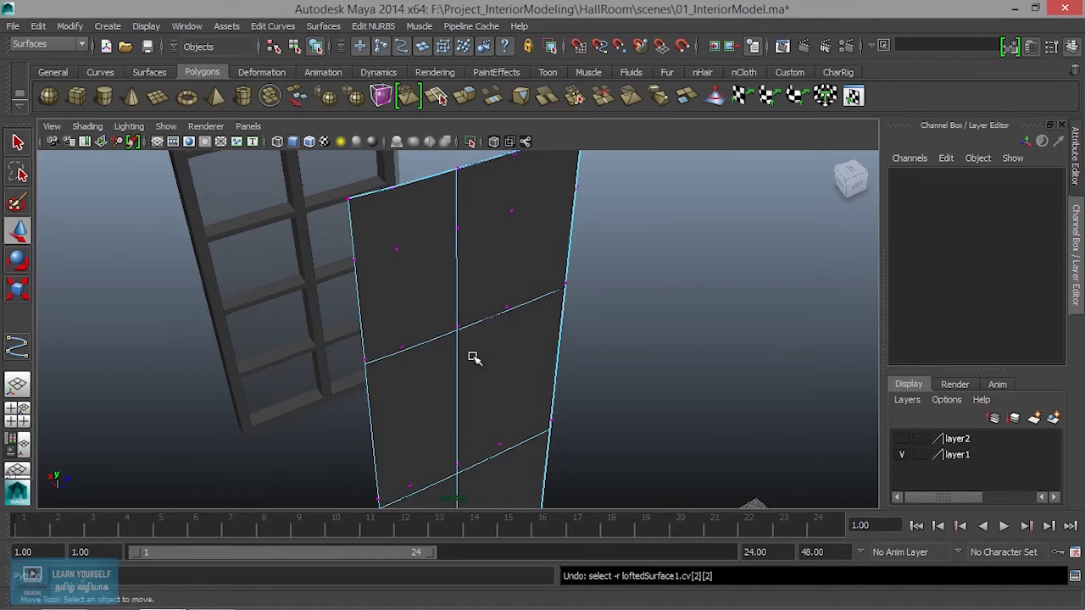
key("ctrl+z")
key("ctrl+z")
key("ctrl+z")
key("ctrl+z")
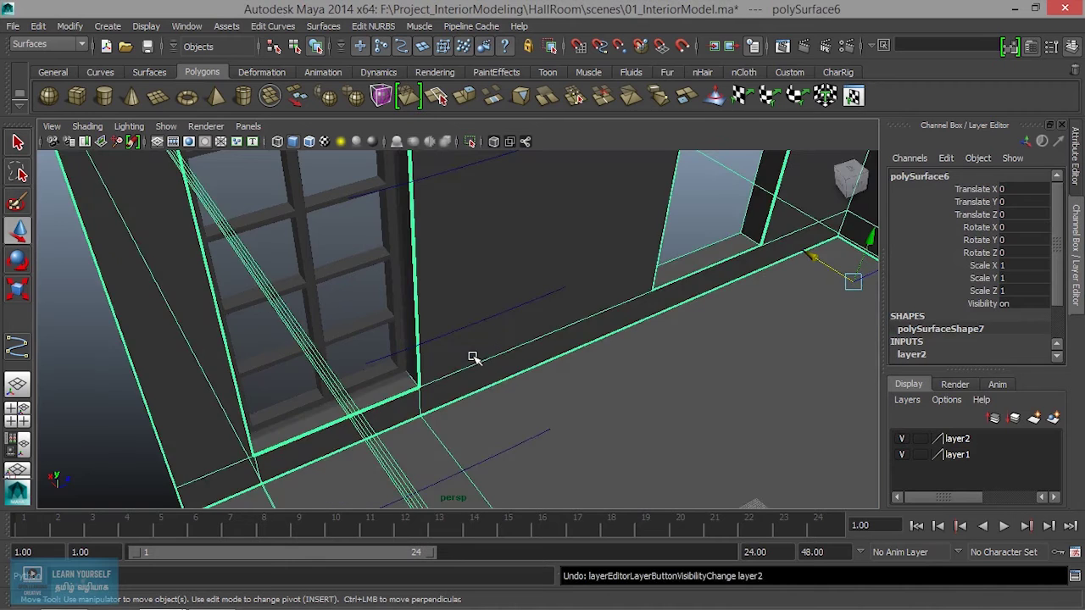
key("ctrl+z")
key("ctrl+z")
key("ctrl+z")
key("ctrl+z")
key("ctrl+z")
key("ctrl+z")
key("ctrl+z")
key("ctrl+z")
key("ctrl+z")
key("ctrl+z")
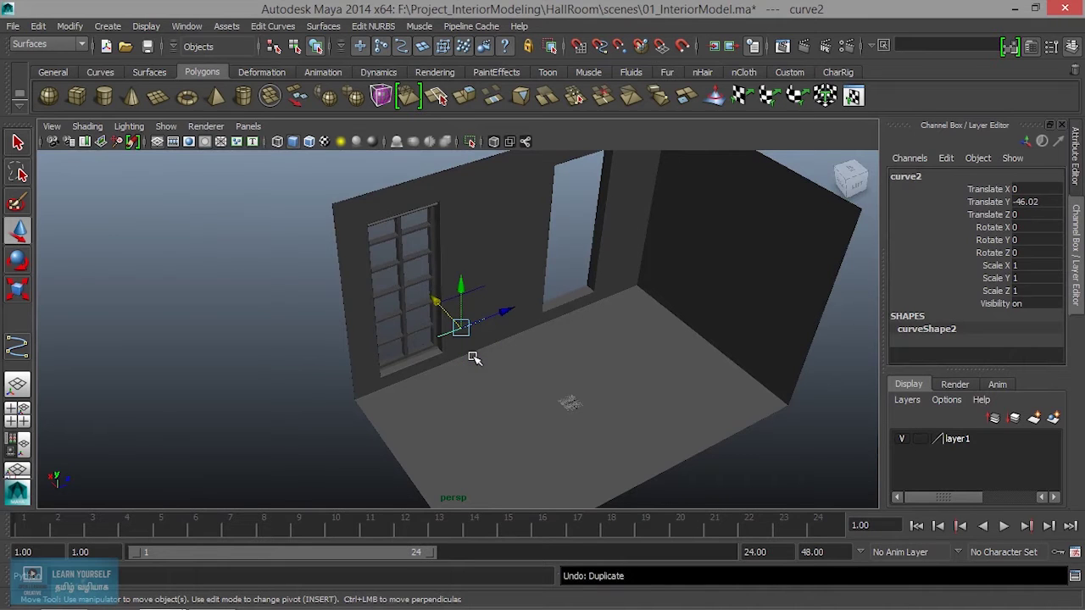
key("ctrl+z")
key("ctrl+z")
left_click_drag(470, 349, 437, 343, "alt")
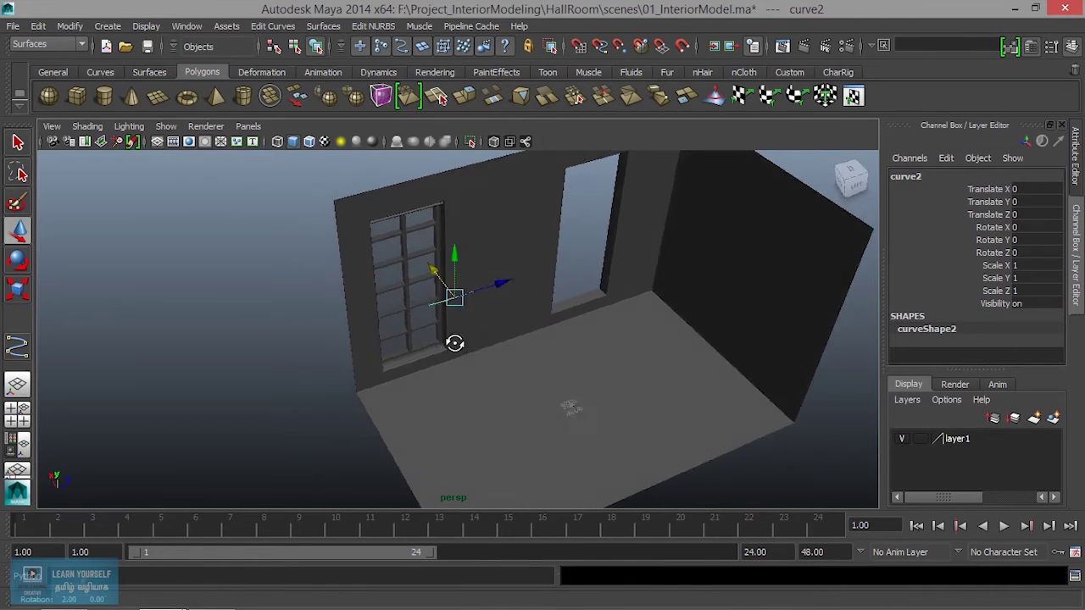
scroll(440, 337, "up", 3)
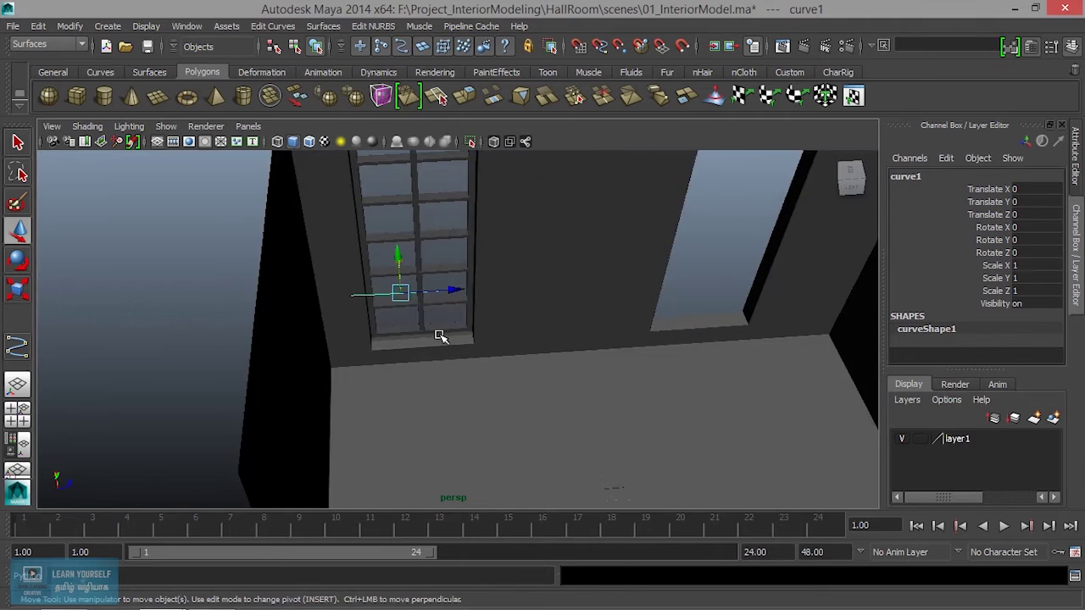
Place the room mesh on a new hidden layer2, then select curve1 at the window.
scroll(428, 339, "down", 4)
left_click_drag(428, 339, 527, 365, "alt")
left_click(640, 274)
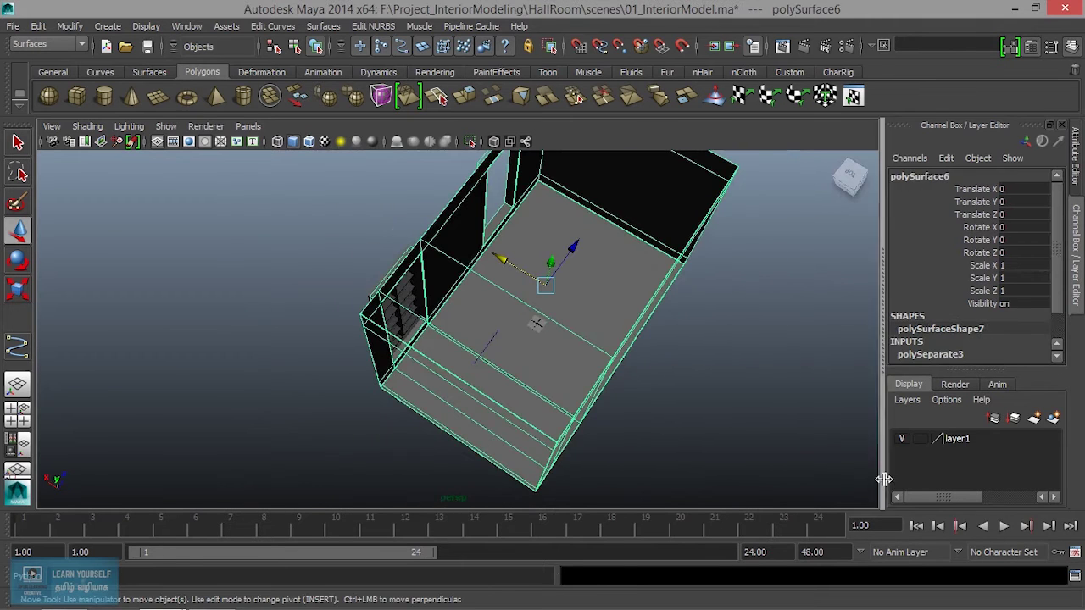
left_click(1053, 418)
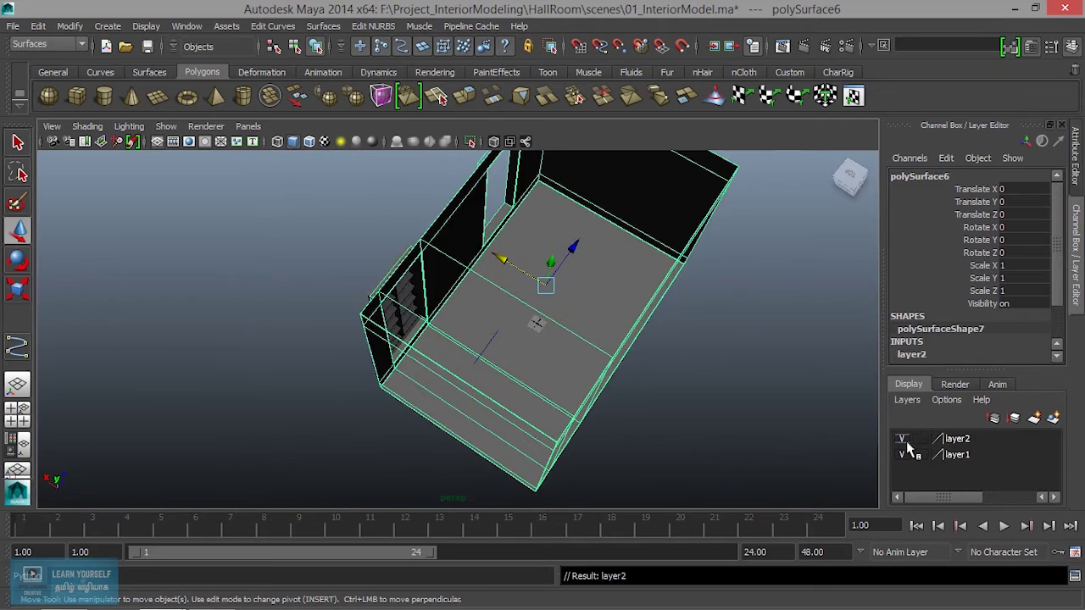
left_click(902, 439)
mouse_move(500, 318)
left_mouse_down("alt")
mouse_move(685, 382)
mouse_move(556, 393)
left_mouse_up("alt")
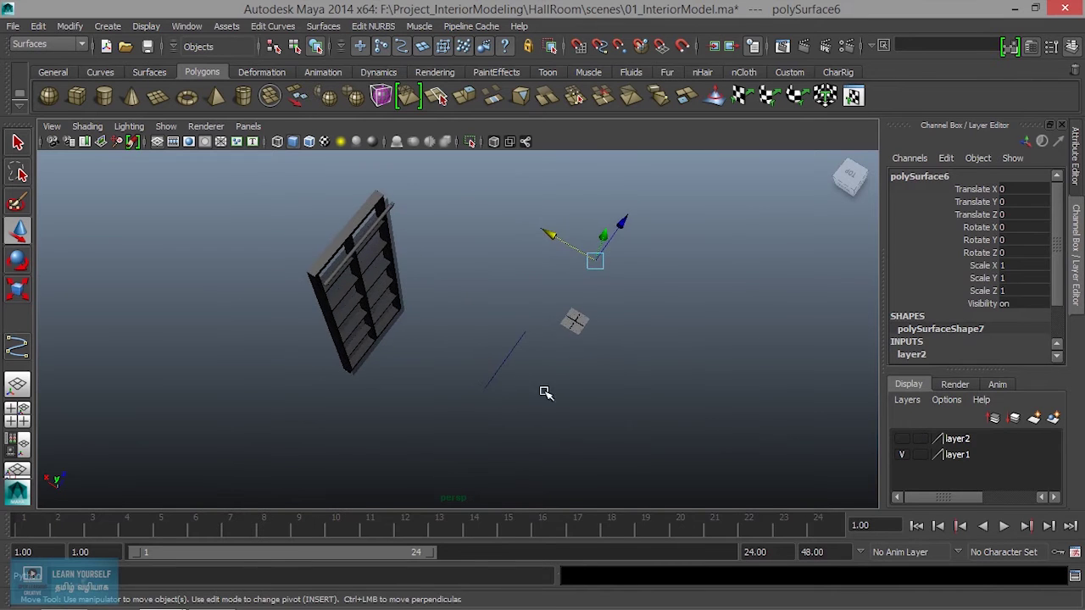
left_click(503, 368)
mouse_move(502, 368)
left_mouse_down("alt")
mouse_move(456, 369)
mouse_move(554, 395)
mouse_move(630, 306)
mouse_move(571, 334)
left_mouse_up("alt")
middle_click_drag(571, 334, 540, 277, "alt")
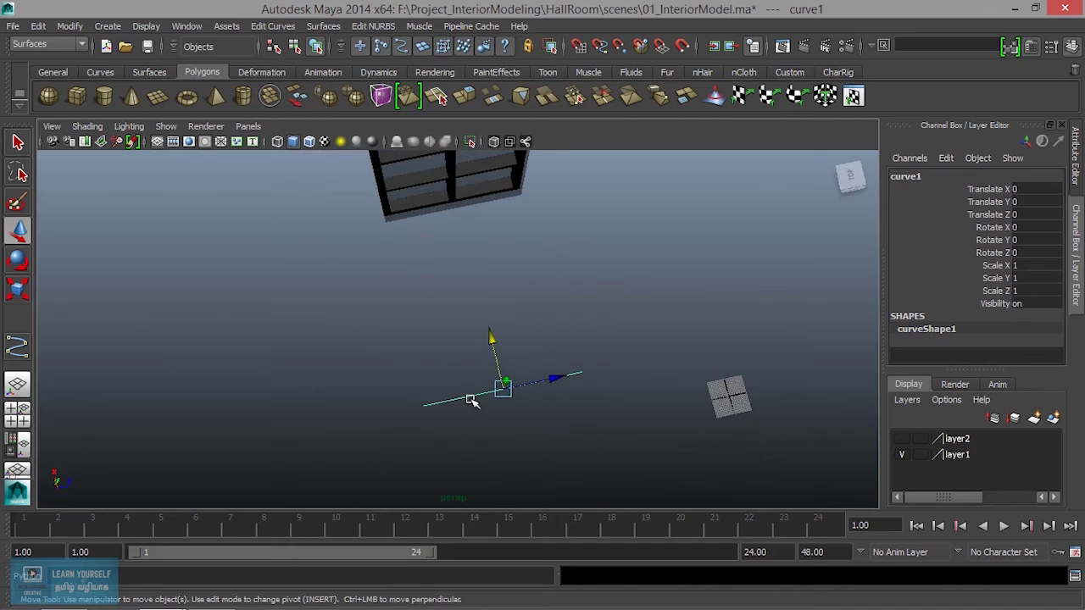
Pull curve1's middle control vertices up and down into alternating dips and rises.
right_click_drag(472, 401, 472, 286)
mouse_move(445, 339)
left_mouse_down()
mouse_move(483, 426)
mouse_move(465, 429)
mouse_move(436, 322)
left_mouse_up()
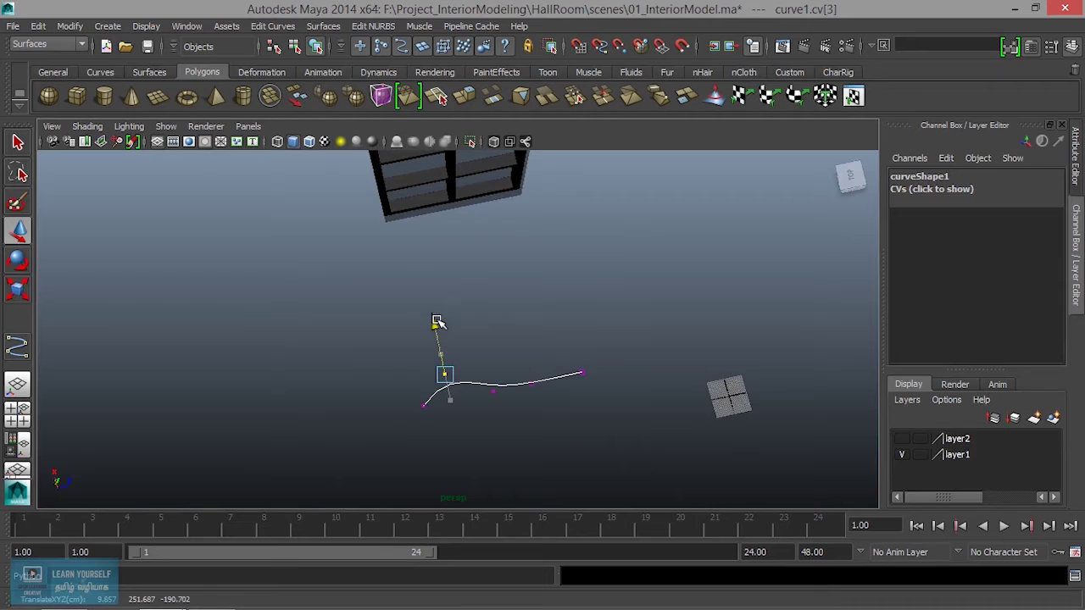
left_click_drag(485, 373, 500, 411)
left_click_drag(483, 342, 484, 364)
left_click_drag(555, 407, 532, 405)
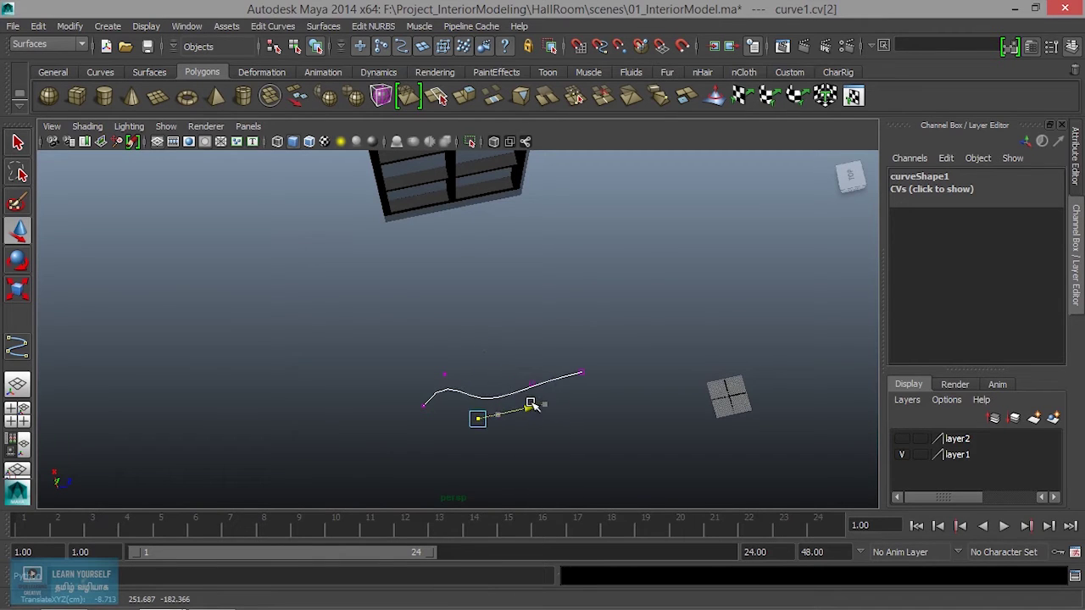
left_click_drag(514, 354, 541, 405)
left_click_drag(522, 337, 517, 306)
mouse_move(571, 367)
left_mouse_down()
mouse_move(547, 354)
mouse_move(562, 351)
left_mouse_up()
mouse_move(513, 310)
left_mouse_down()
mouse_move(494, 314)
mouse_move(504, 349)
mouse_move(602, 385)
mouse_move(596, 364)
left_mouse_up()
left_click_drag(530, 331, 529, 321)
mouse_move(572, 423)
left_mouse_down("alt")
mouse_move(517, 383)
mouse_move(540, 412)
left_mouse_up("alt")
Lower the curve's upper-left hump, then return curve1 to object mode and select it.
left_click(396, 306)
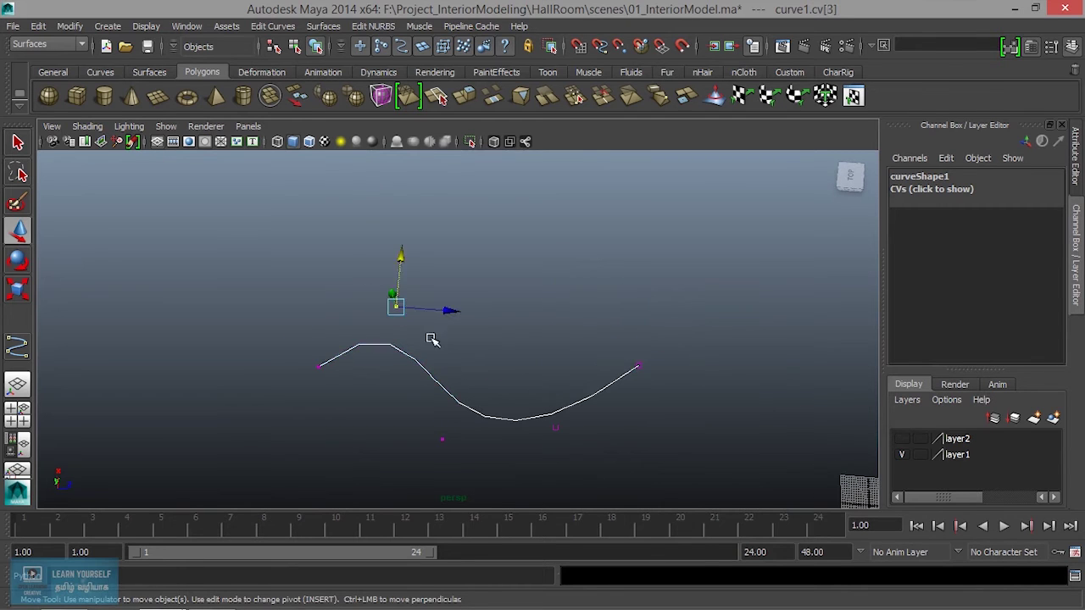
left_click_drag(399, 251, 398, 278)
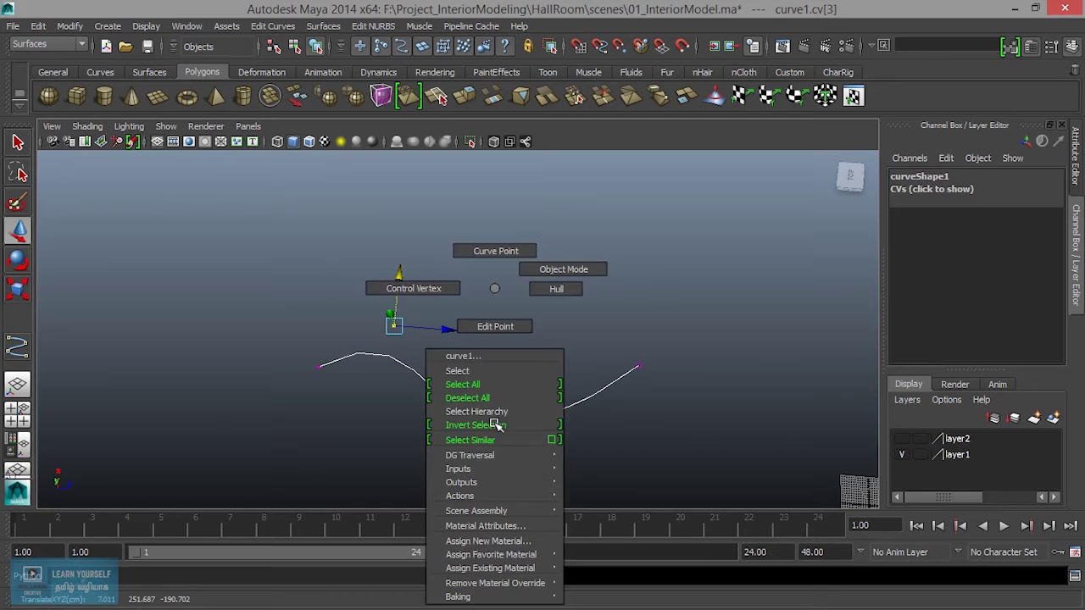
right_click_drag(495, 426, 551, 284)
left_click(490, 419)
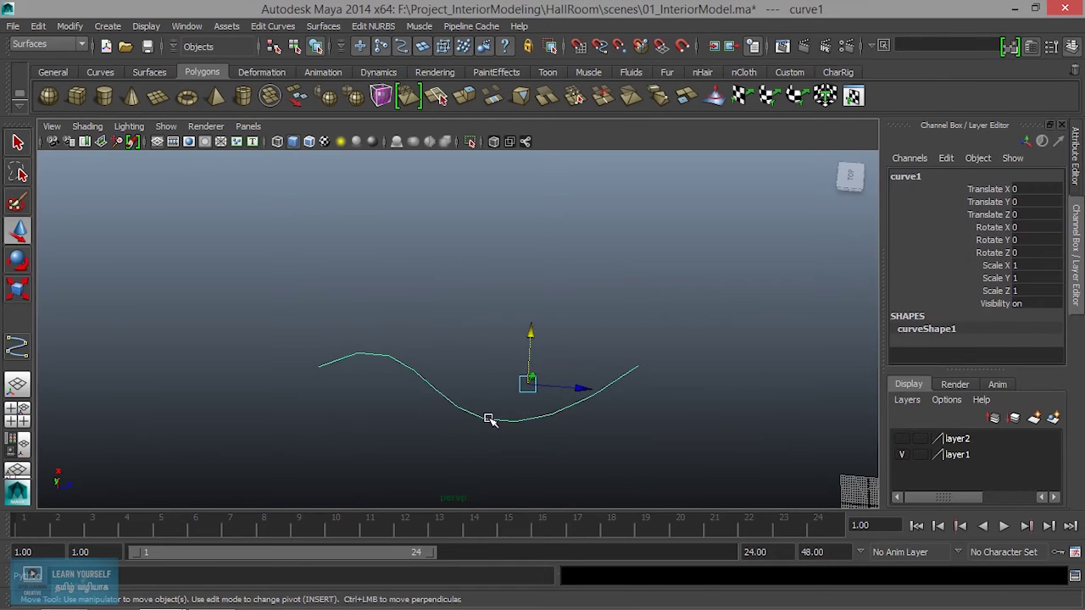
Rebuild curve1 with 8 uniform spans via Rebuild Curve options and show its control vertices.
left_click(324, 29)
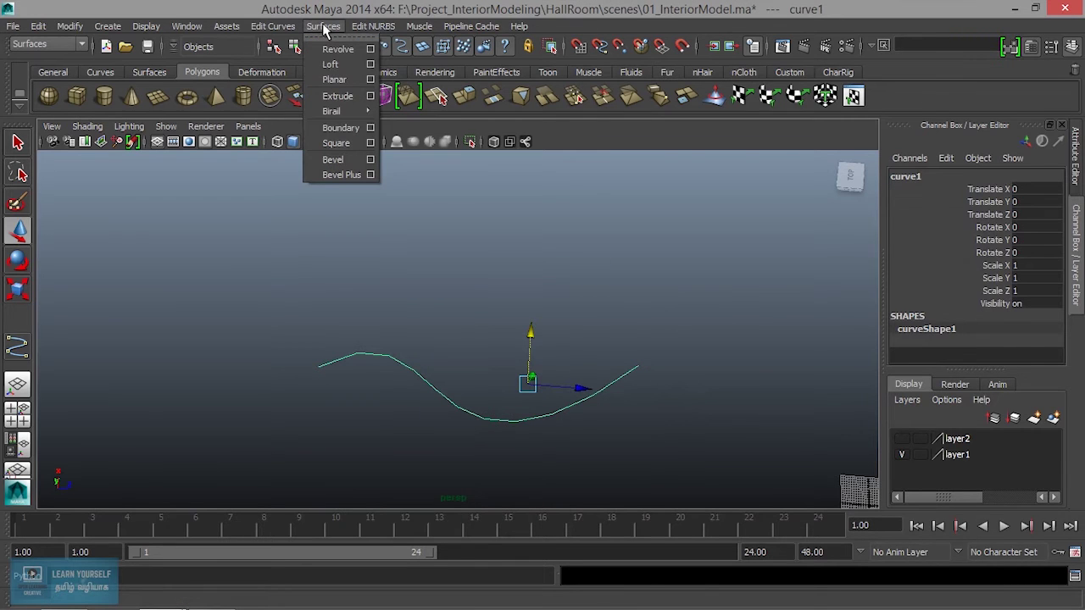
left_click(325, 29)
left_click(273, 28)
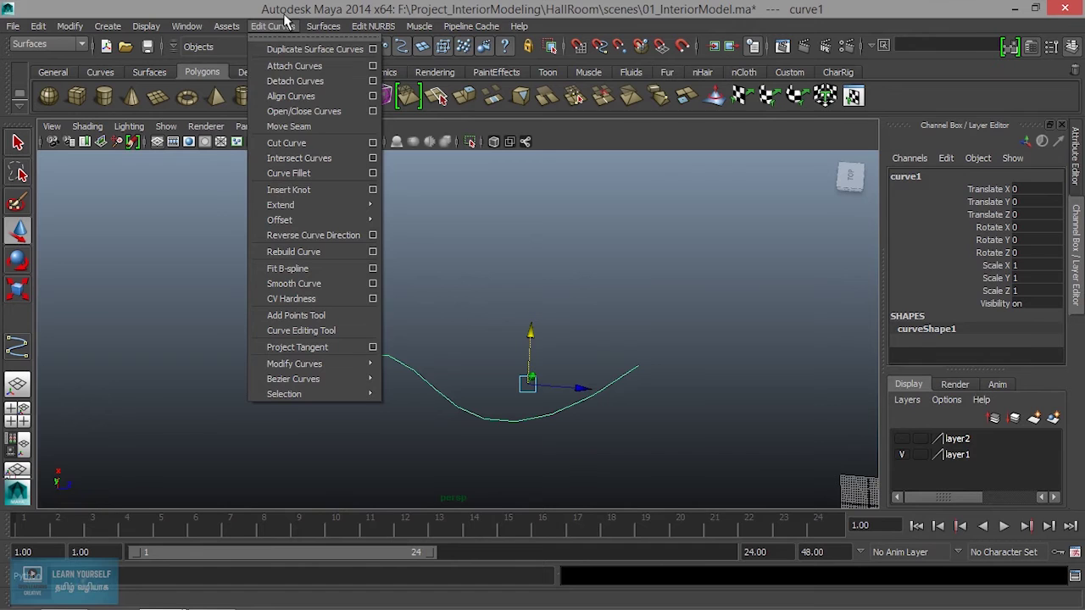
left_click(379, 251)
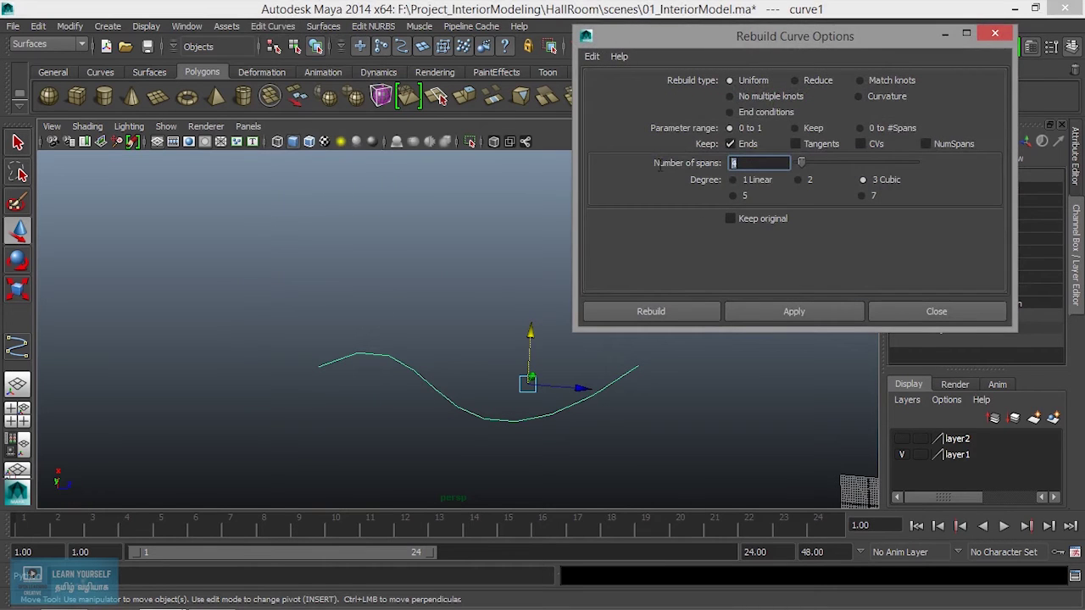
type("8")
key("Return")
left_click(651, 312)
right_click_drag(598, 395, 509, 289)
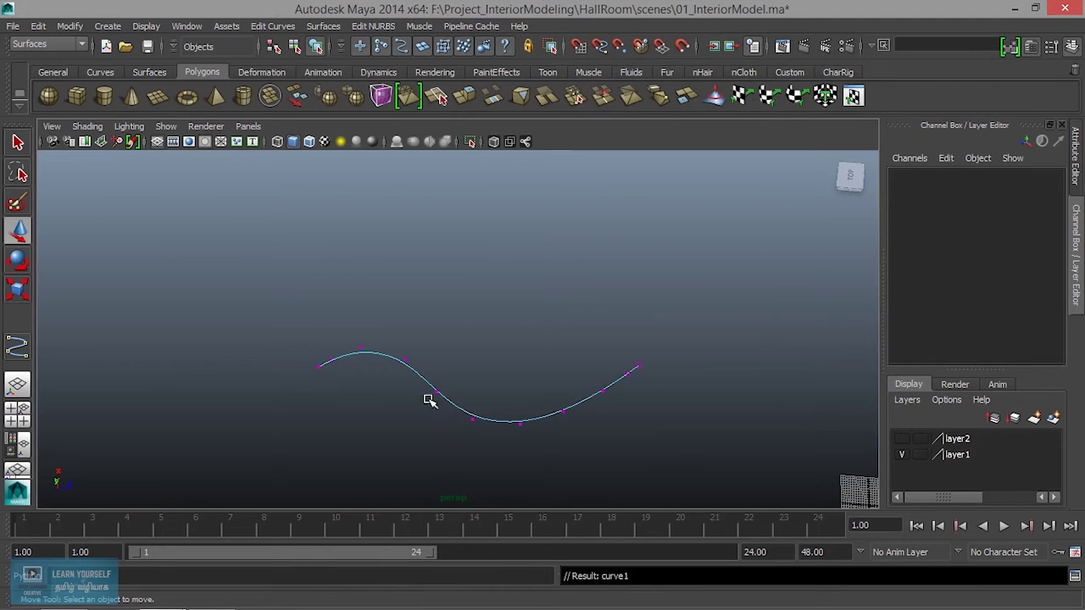
Deepen the left dip, raise the middle, and lower the curve near its right side.
left_click(405, 360)
left_click_drag(405, 360, 438, 401)
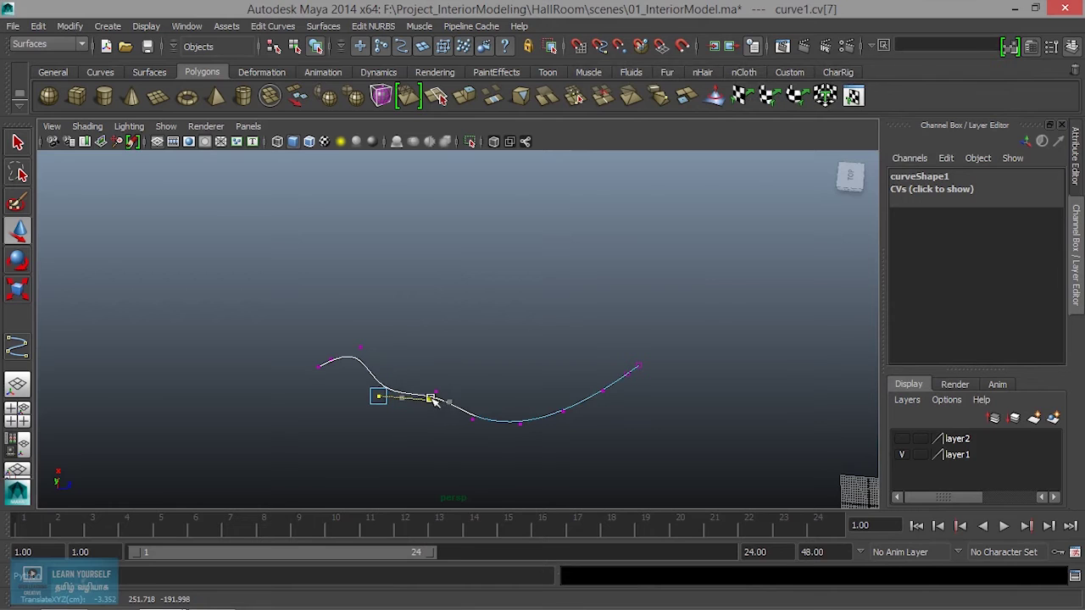
left_click(473, 421)
left_click_drag(480, 397, 482, 343)
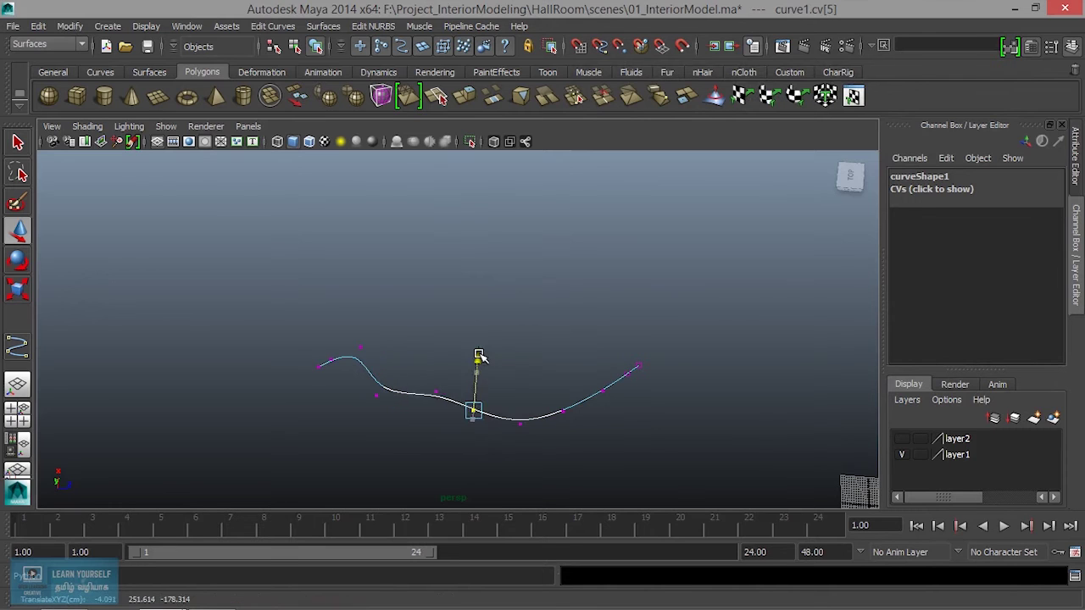
left_click(563, 412)
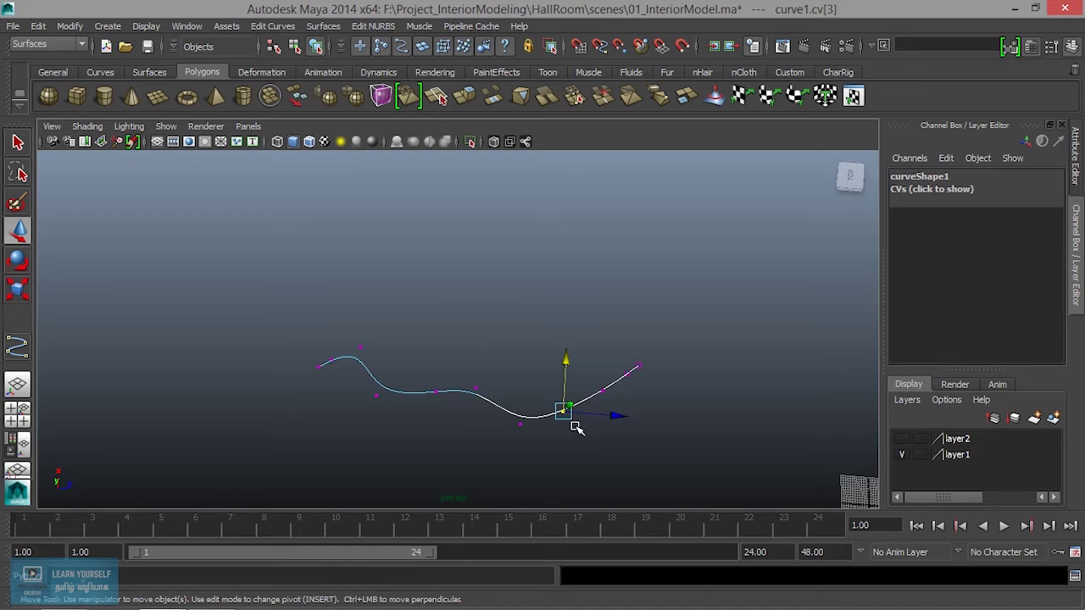
left_click(604, 386)
mouse_move(603, 339)
left_mouse_down()
mouse_move(601, 380)
mouse_move(650, 409)
left_mouse_up()
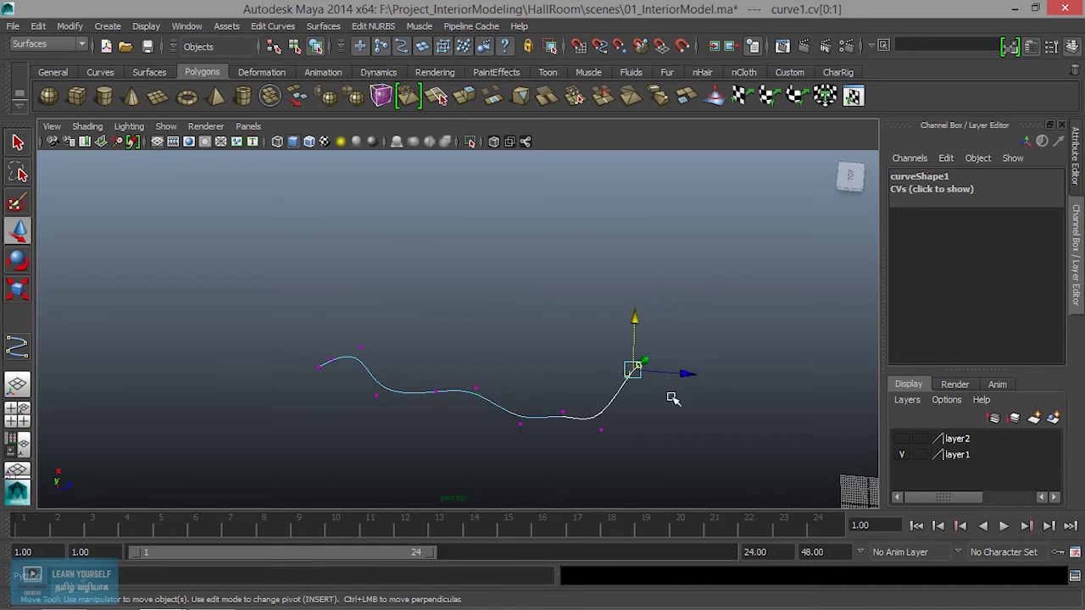
Nudge the right-end control vertex down, then slightly up, curling the wave's tail.
left_click_drag(636, 321, 635, 335)
left_click(667, 403)
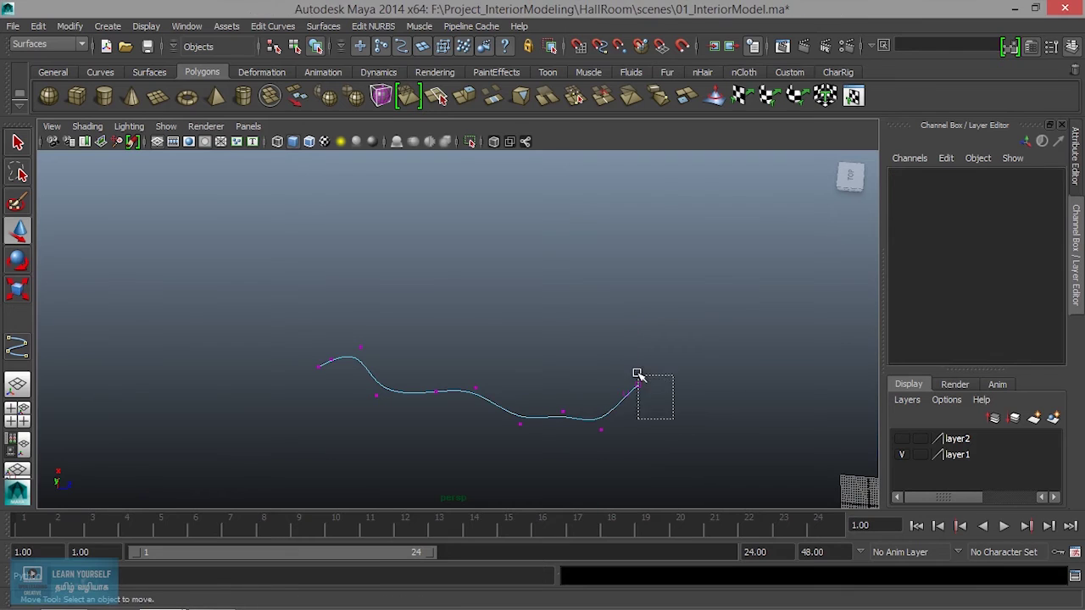
left_click_drag(639, 374, 635, 370)
mouse_move(639, 332)
left_mouse_down()
mouse_move(639, 364)
mouse_move(647, 346)
left_mouse_up()
mouse_move(613, 379)
left_mouse_down()
mouse_move(632, 405)
mouse_move(610, 456)
mouse_move(606, 349)
left_mouse_up()
left_click_drag(585, 415, 503, 432)
mouse_move(570, 443)
left_mouse_down("alt")
mouse_move(474, 453)
mouse_move(446, 435)
mouse_move(460, 404)
mouse_move(408, 383)
mouse_move(424, 347)
mouse_move(449, 383)
mouse_move(528, 392)
mouse_move(523, 343)
mouse_move(531, 404)
left_mouse_up("alt")
Return the curve to object mode and move it along X to the top of the window frame.
right_click(450, 251)
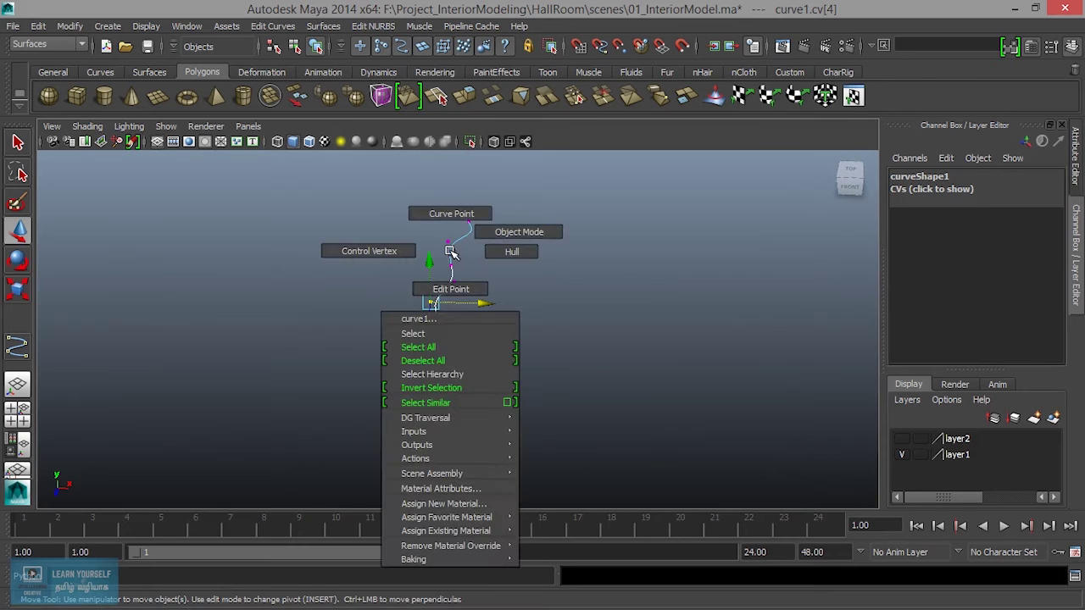
left_click(500, 231)
mouse_move(472, 254)
left_mouse_down("alt")
mouse_move(548, 334)
mouse_move(488, 339)
mouse_move(606, 439)
left_mouse_up("alt")
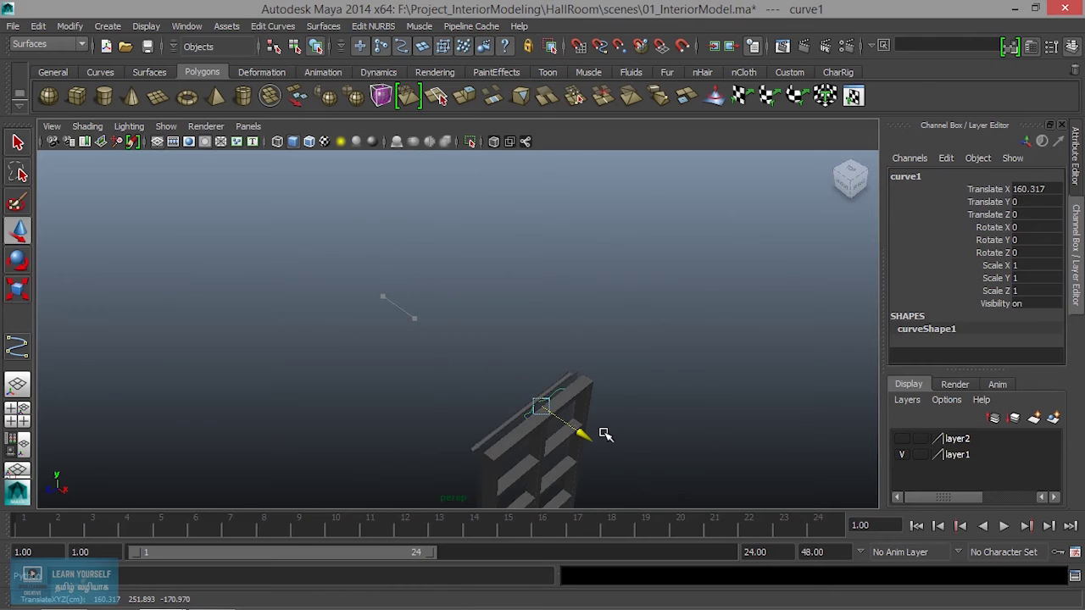
left_click_drag(562, 473, 607, 491, "alt")
key("f")
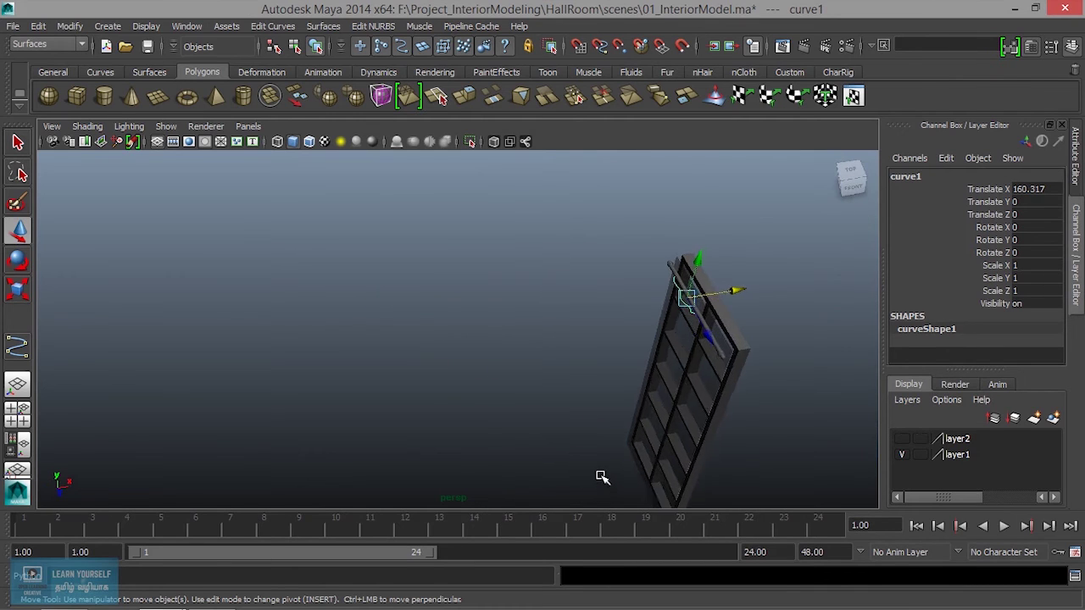
mouse_move(534, 438)
left_mouse_down("alt")
mouse_move(653, 381)
mouse_move(523, 356)
mouse_move(531, 333)
mouse_move(516, 310)
left_mouse_up("alt")
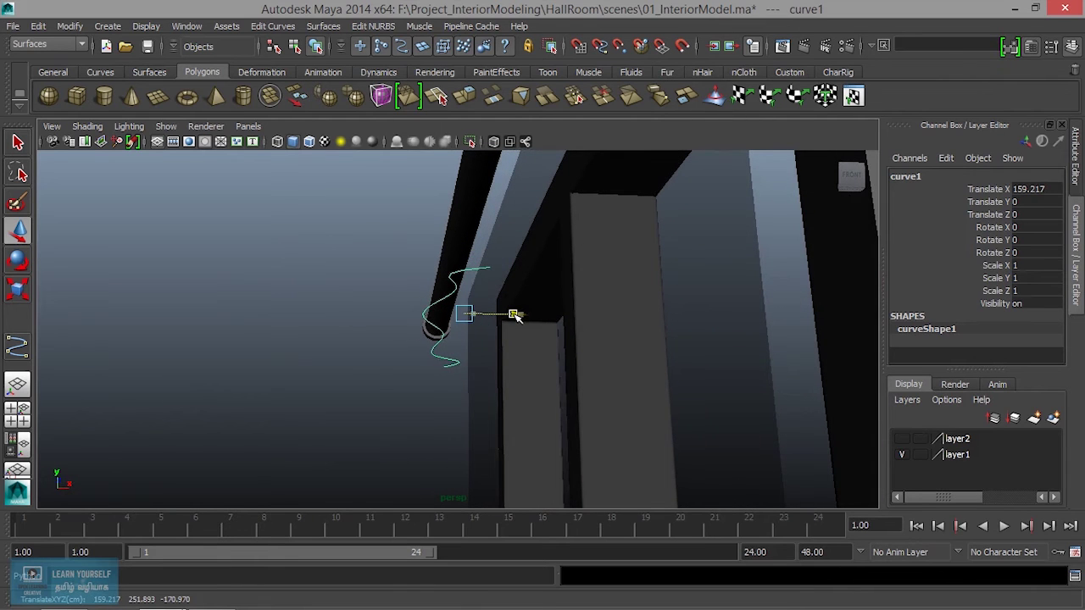
mouse_move(511, 363)
left_mouse_down("alt")
mouse_move(582, 384)
mouse_move(581, 416)
mouse_move(415, 425)
mouse_move(634, 404)
mouse_move(588, 443)
mouse_move(629, 387)
mouse_move(619, 299)
left_mouse_up("alt")
Duplicate the wavy curve with Ctrl+D, moving each copy down the frame's height.
key("ctrl+d")
left_click_drag(467, 176, 465, 315)
middle_click_drag(520, 391, 545, 259, "alt")
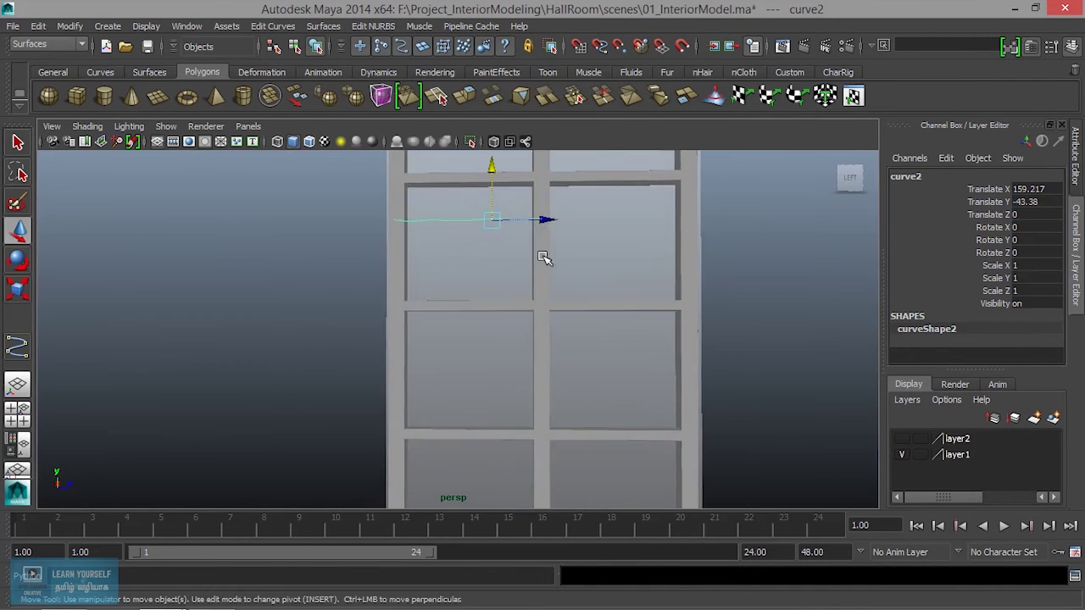
scroll(552, 327, "down", 3)
middle_click_drag(551, 327, 565, 280, "alt")
mouse_move(477, 180)
left_mouse_down()
mouse_move(477, 401)
mouse_move(477, 387)
mouse_move(424, 415)
left_mouse_up()
key("ctrl+d")
key("ctrl+d")
Select the top wavy curve and the bottom guide curve while tumbling around the frame.
left_click(479, 374)
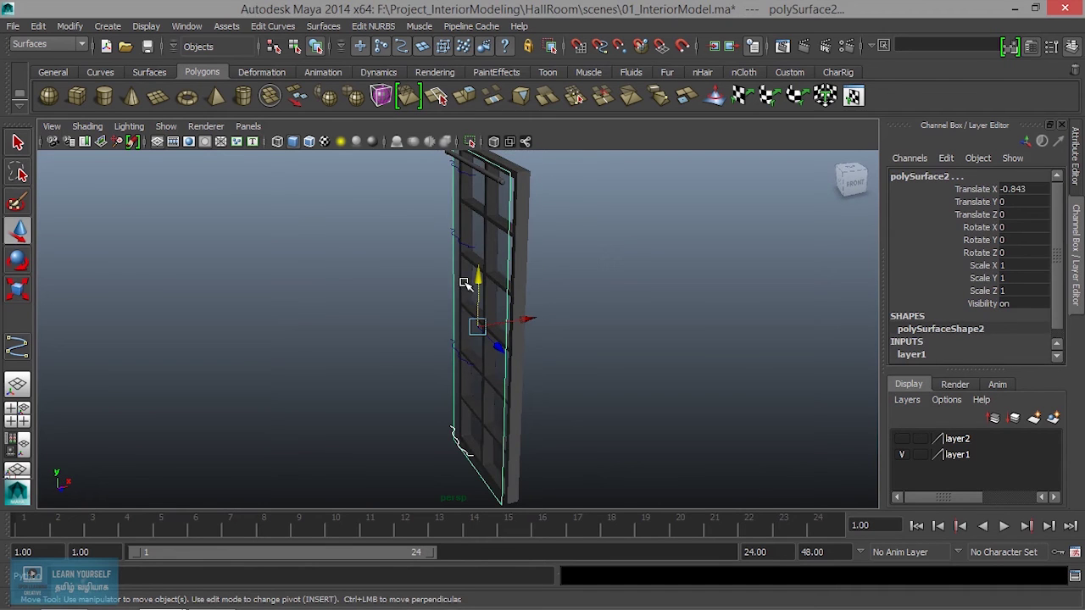
left_click(465, 174)
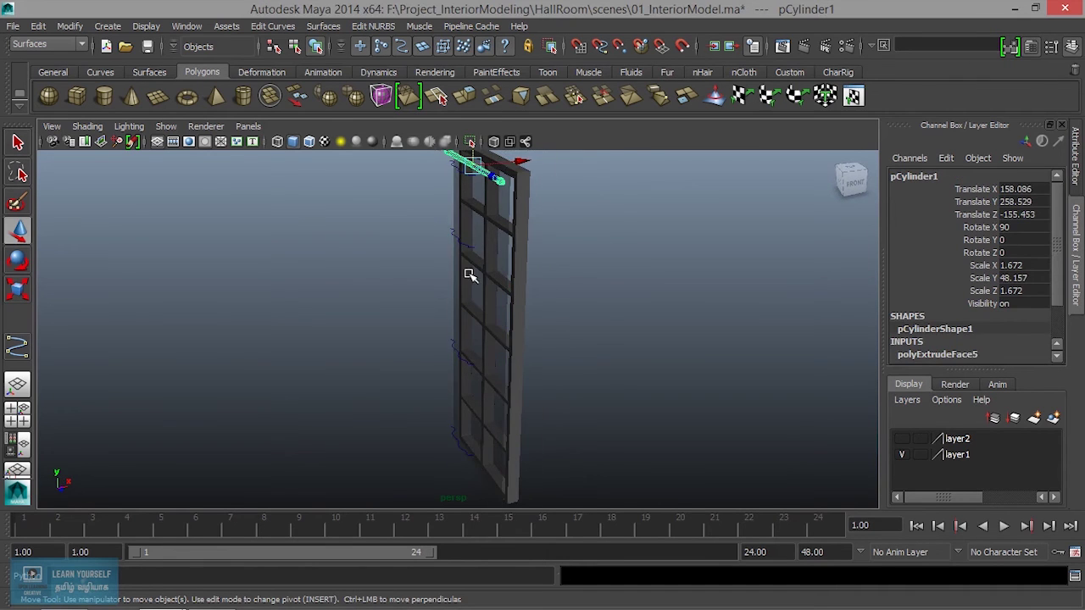
scroll(470, 280, "up", 3)
scroll(466, 301, "down", 2)
left_click(444, 197)
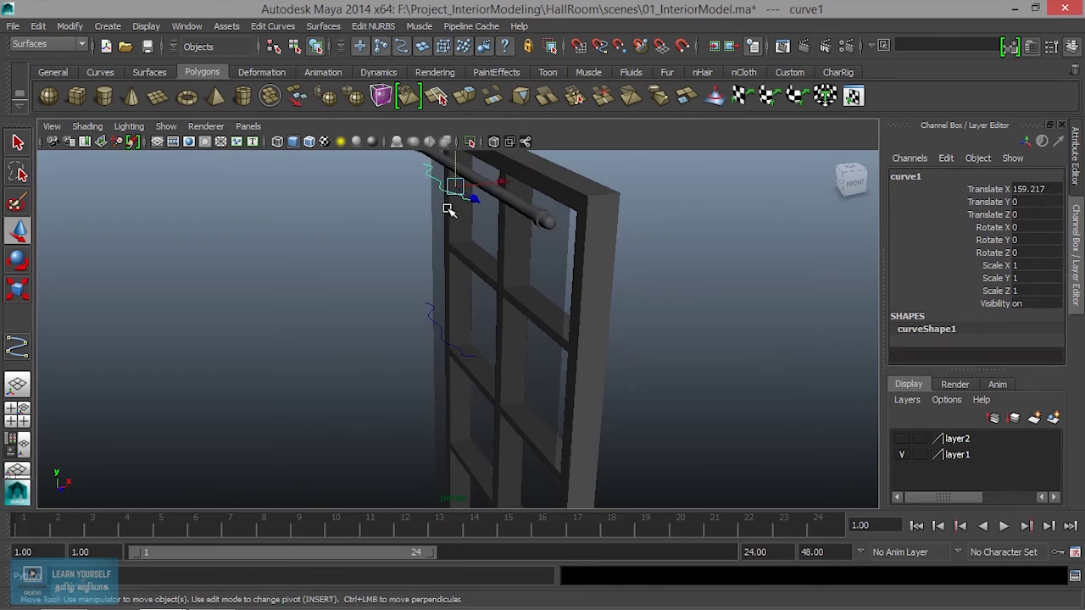
left_click(430, 320)
mouse_move(438, 355)
left_mouse_down("alt")
mouse_move(453, 378)
mouse_move(692, 407)
mouse_move(678, 444)
mouse_move(509, 384)
left_mouse_up("alt")
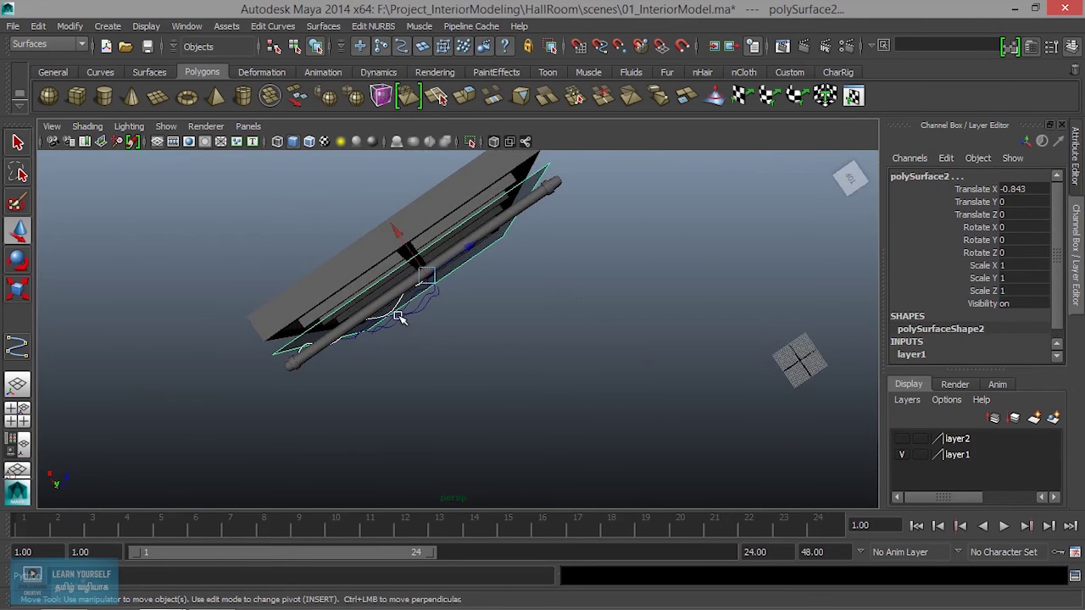
left_click(425, 345)
left_click_drag(481, 333, 485, 281, "alt")
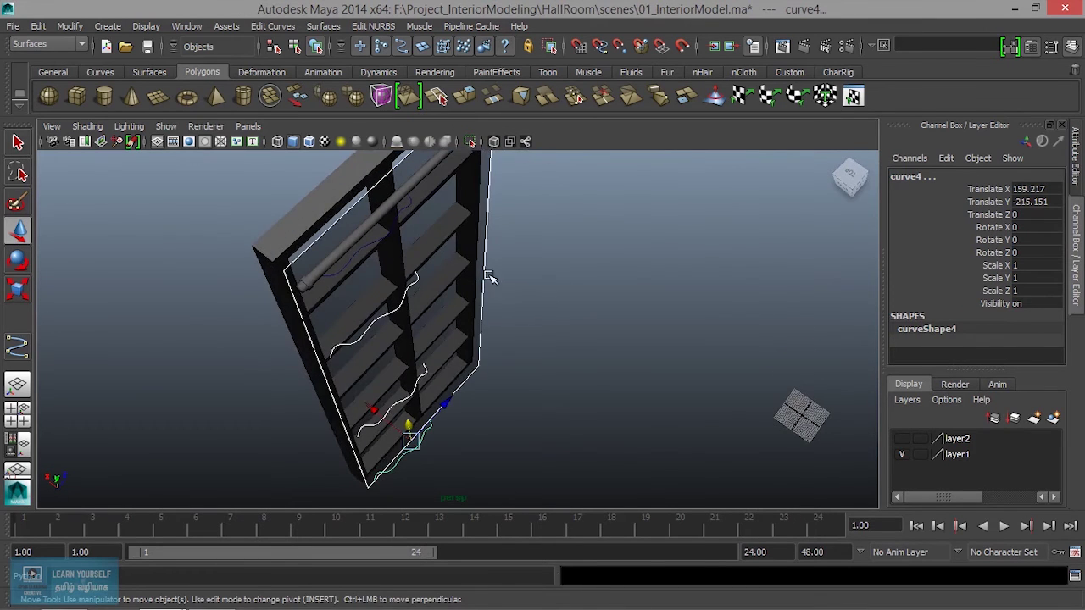
left_click_drag(560, 297, 477, 344, "alt")
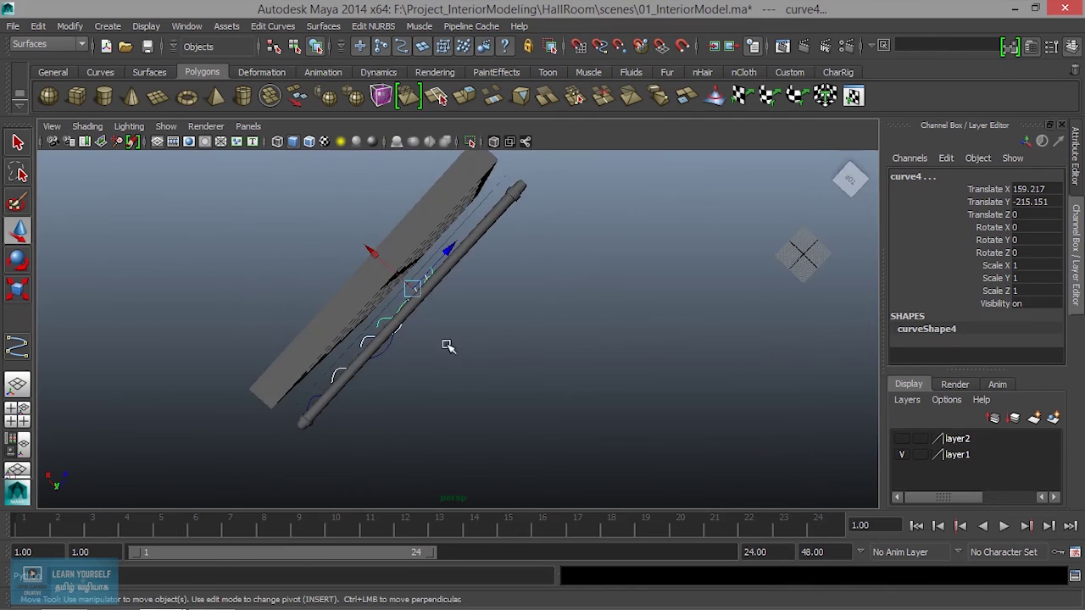
Add the remaining guide curves beside and below the rod, finishing with the top curve.
left_click(395, 348)
left_click_drag(416, 359, 387, 334, "alt")
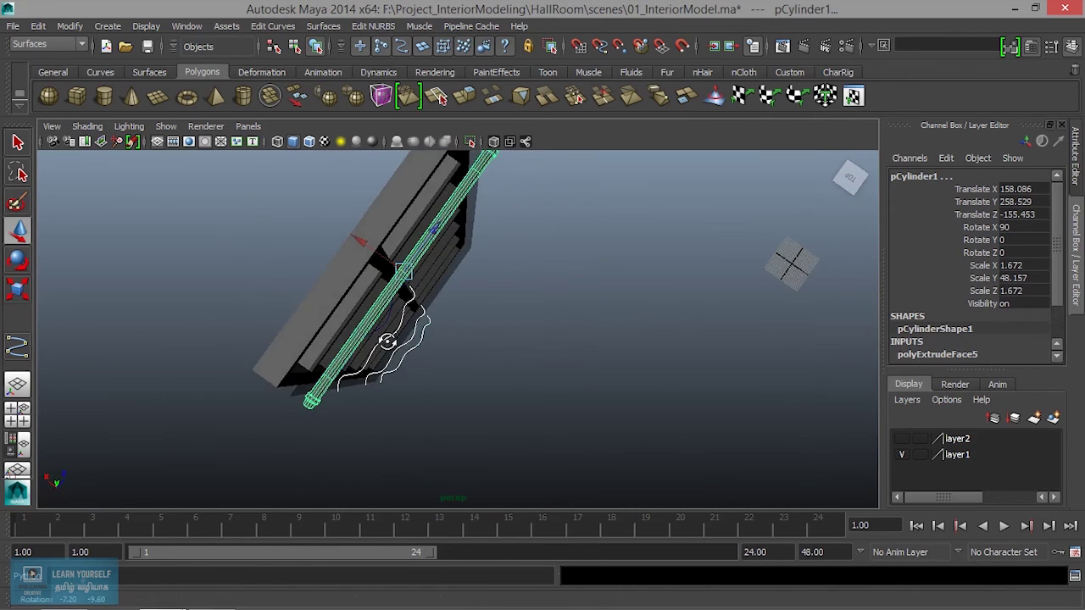
left_click(386, 330)
left_click(382, 327)
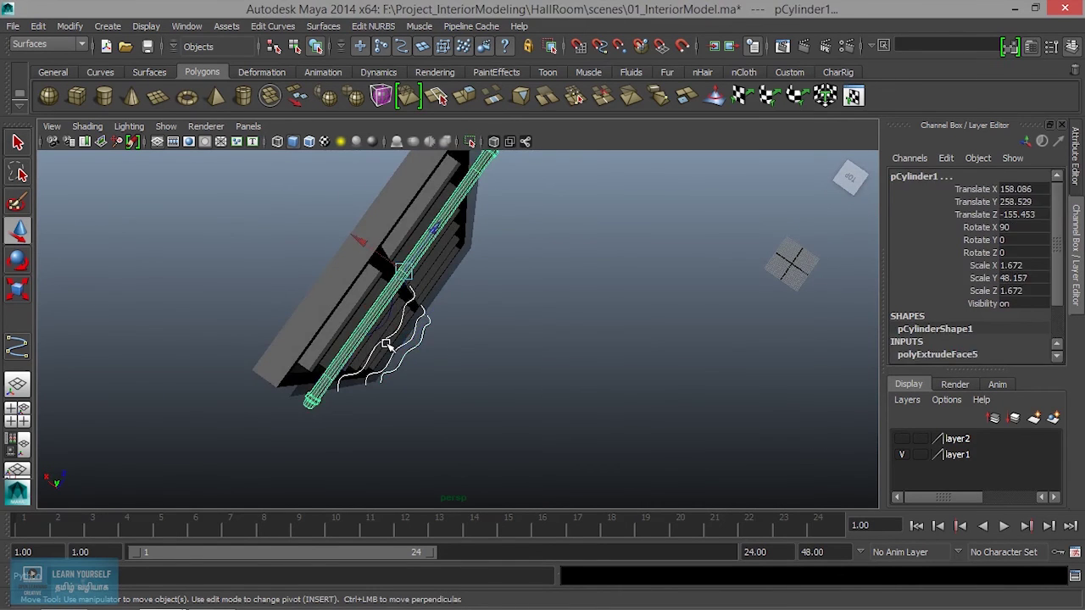
scroll(386, 345, "up", 3)
left_click_drag(386, 355, 429, 380, "alt")
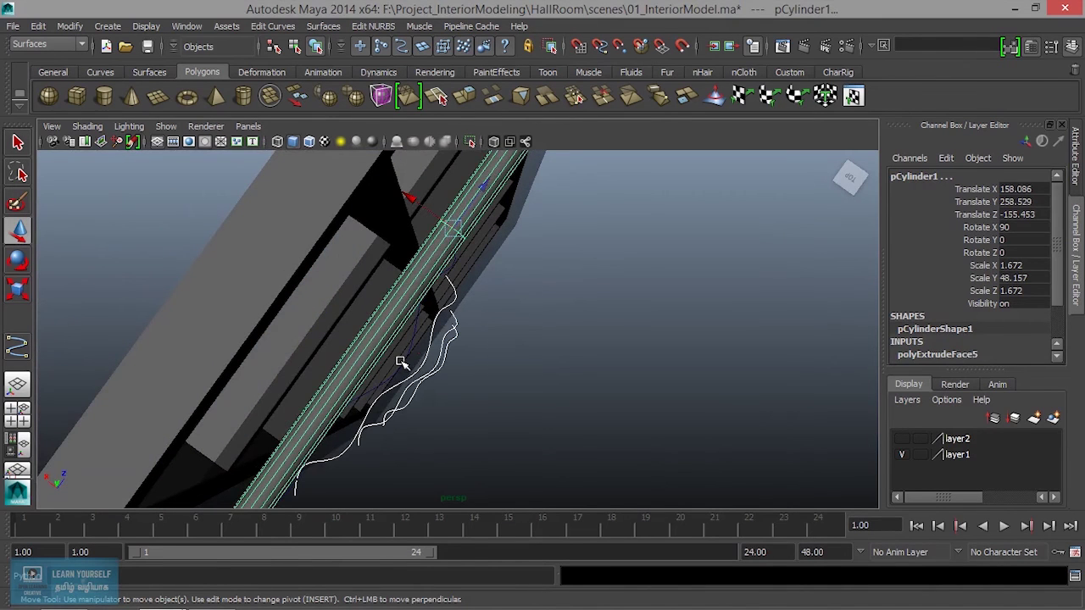
left_click(403, 364)
left_click(396, 361)
left_click_drag(416, 373, 392, 358, "alt")
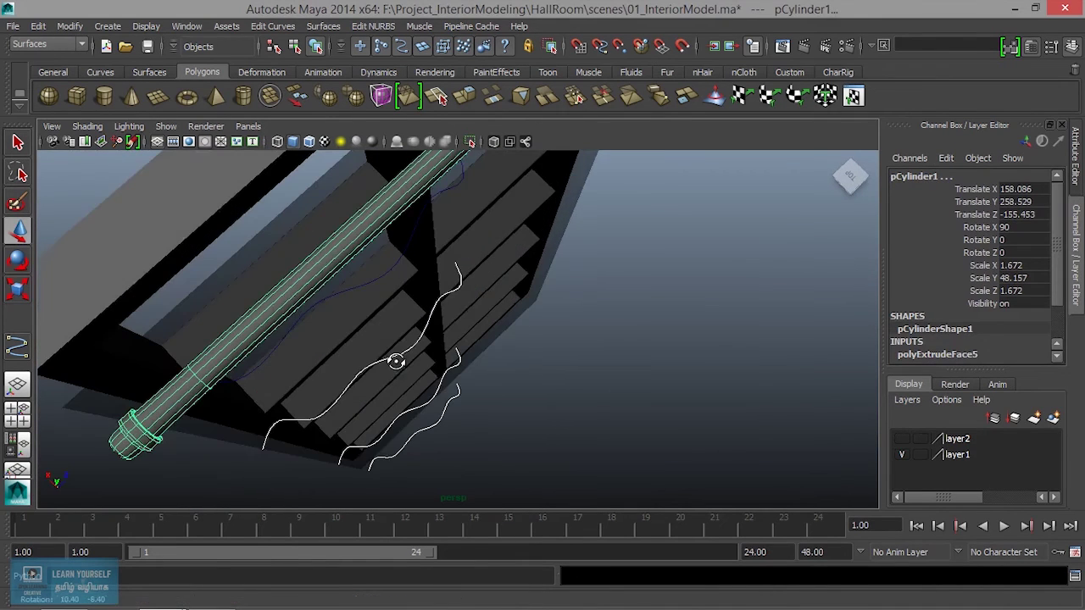
left_click(371, 283)
mouse_move(394, 354)
left_mouse_down("alt")
mouse_move(450, 346)
mouse_move(500, 388)
mouse_move(460, 367)
left_mouse_up("alt")
left_click(325, 31)
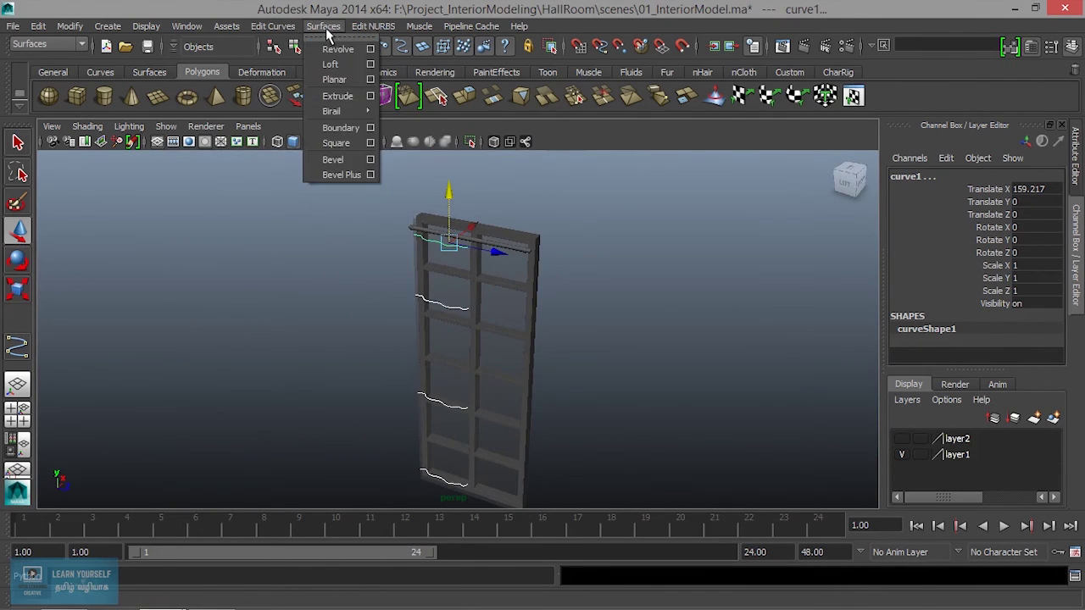
Loft the four selected curves into loftedSurface1 and inspect the curtain against the frame.
left_click(326, 30)
left_click(327, 31)
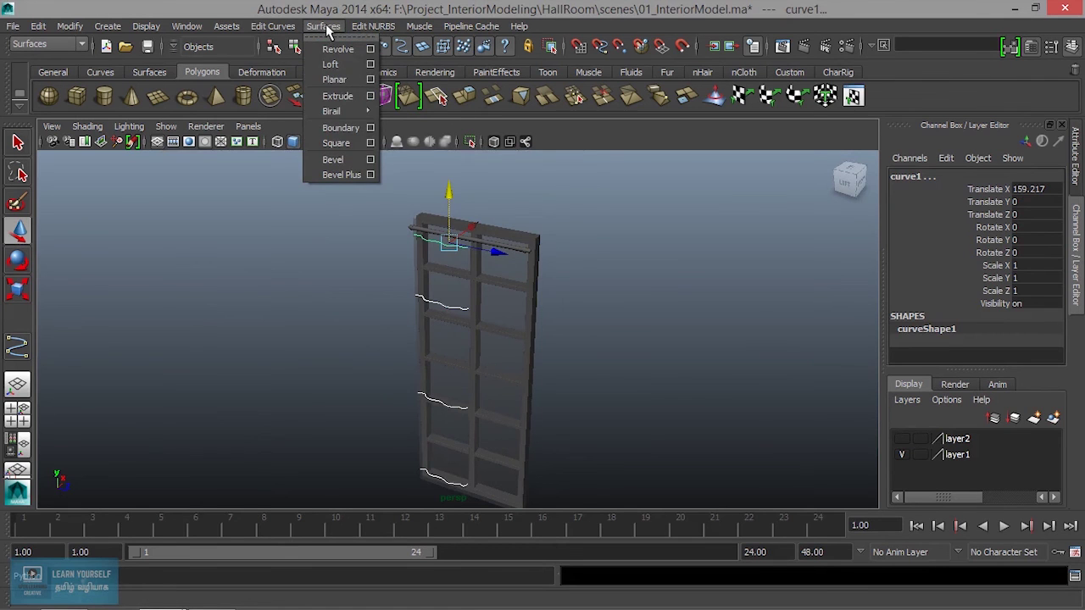
left_click(329, 66)
scroll(503, 361, "up", 3)
mouse_move(450, 413)
left_mouse_down("alt")
mouse_move(596, 387)
mouse_move(501, 305)
mouse_move(411, 314)
mouse_move(455, 285)
left_mouse_up("alt")
scroll(439, 336, "up", 2)
scroll(438, 350, "down", 3)
mouse_move(438, 350)
left_mouse_down("alt")
mouse_move(464, 387)
mouse_move(412, 367)
mouse_move(516, 399)
mouse_move(528, 359)
left_mouse_up("alt")
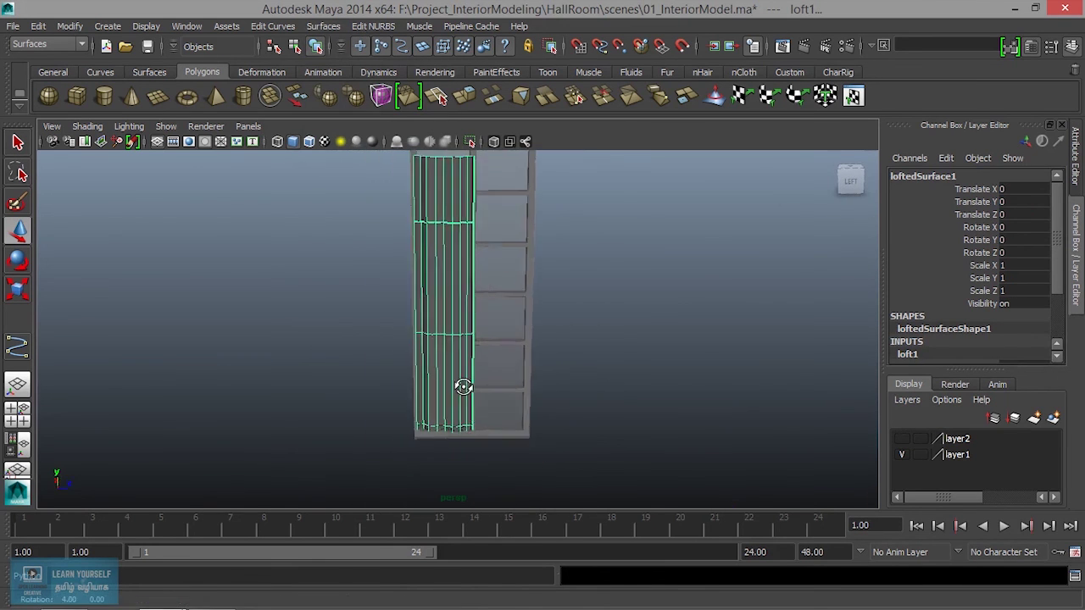
middle_click_drag(528, 359, 431, 414, "alt")
right_click_drag(431, 414, 315, 380, "alt")
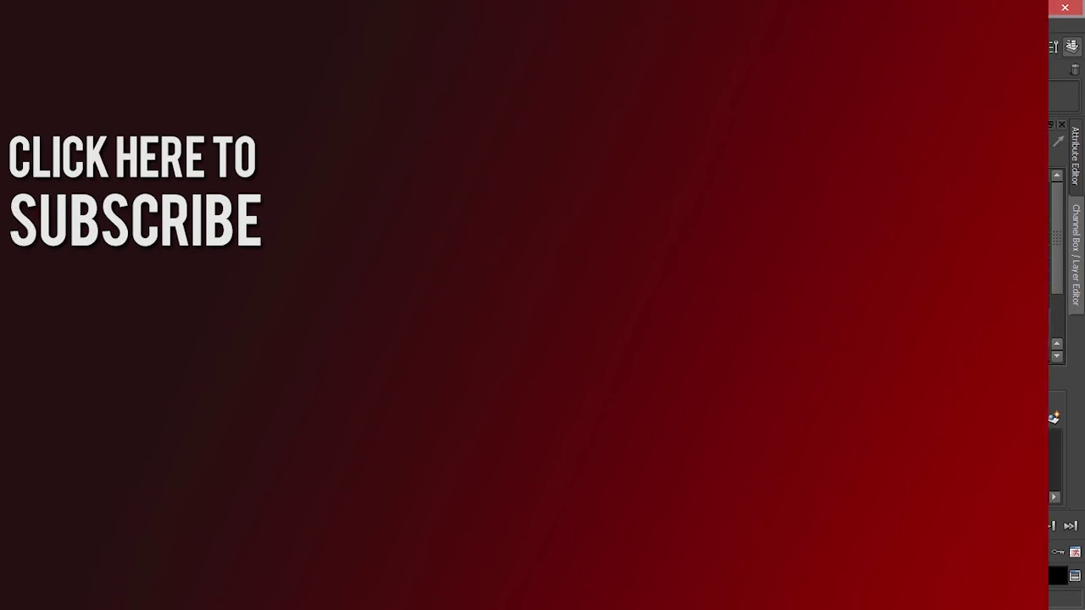